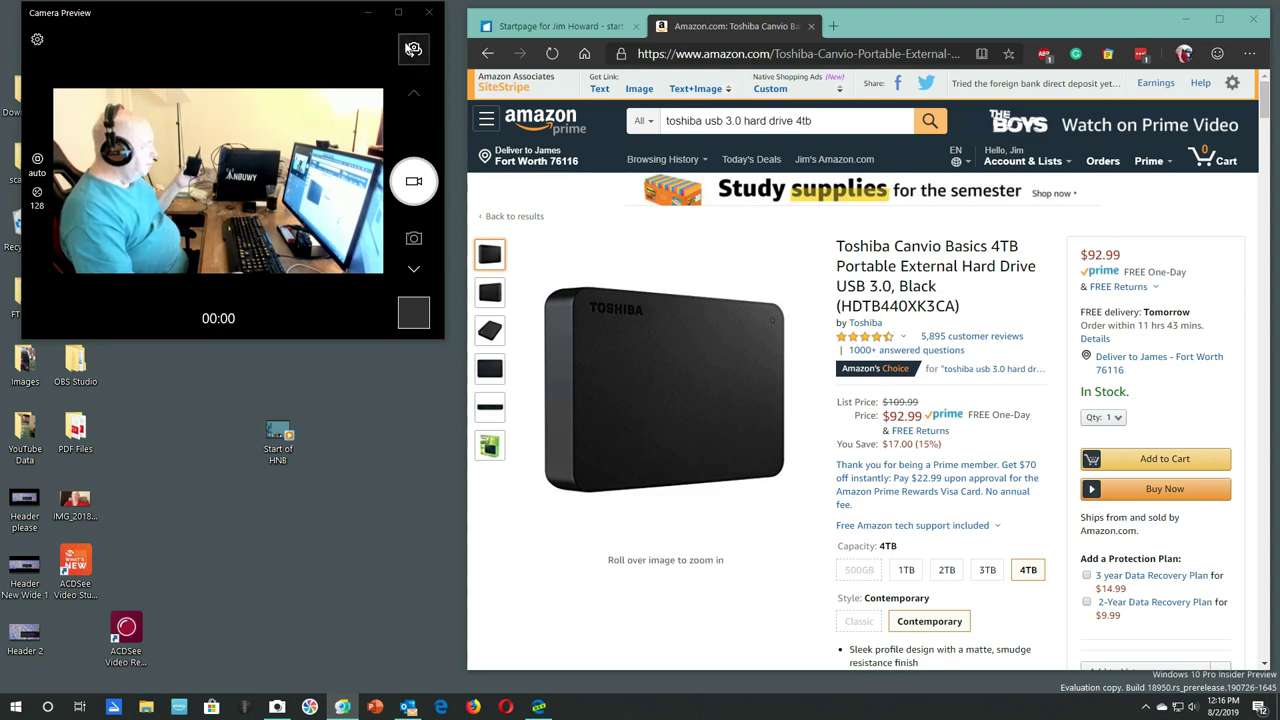
Maximize the Windows Camera preview window so the live feed fills the screen.
left_click(398, 14)
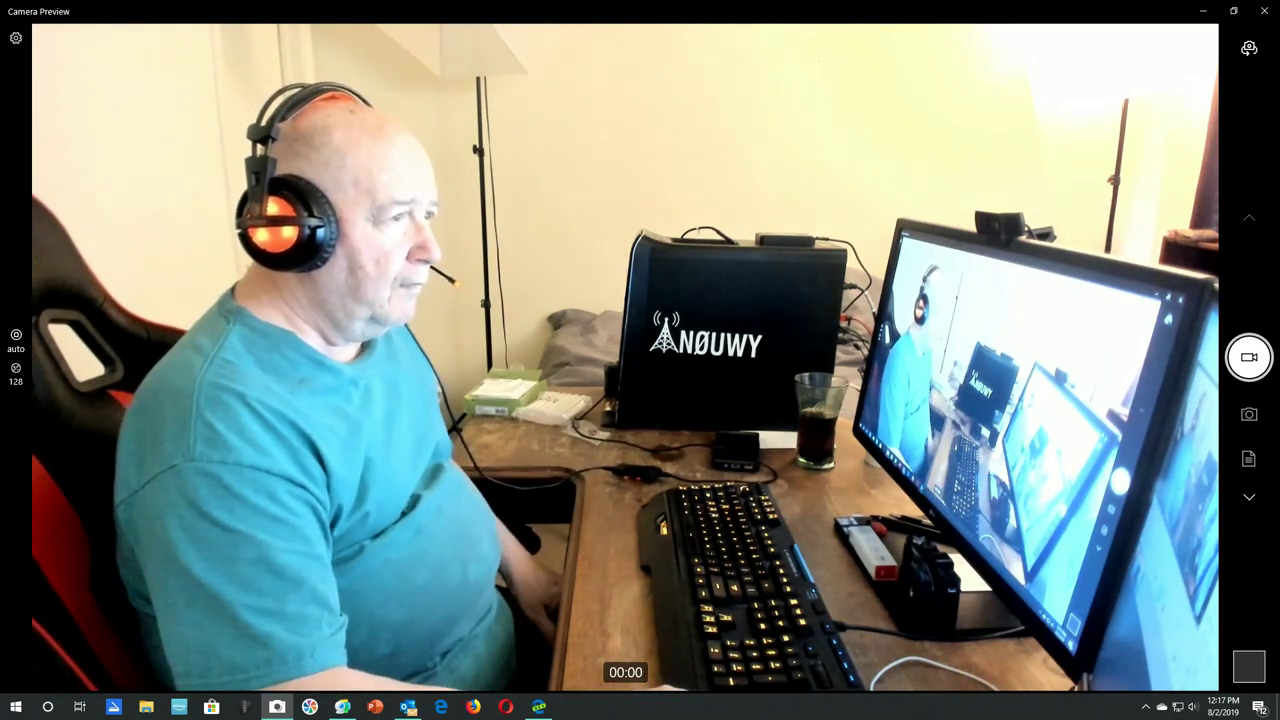
Shrink the Camera window back down and look through the Toshiba Canvio product thumbnails.
left_click(1233, 11)
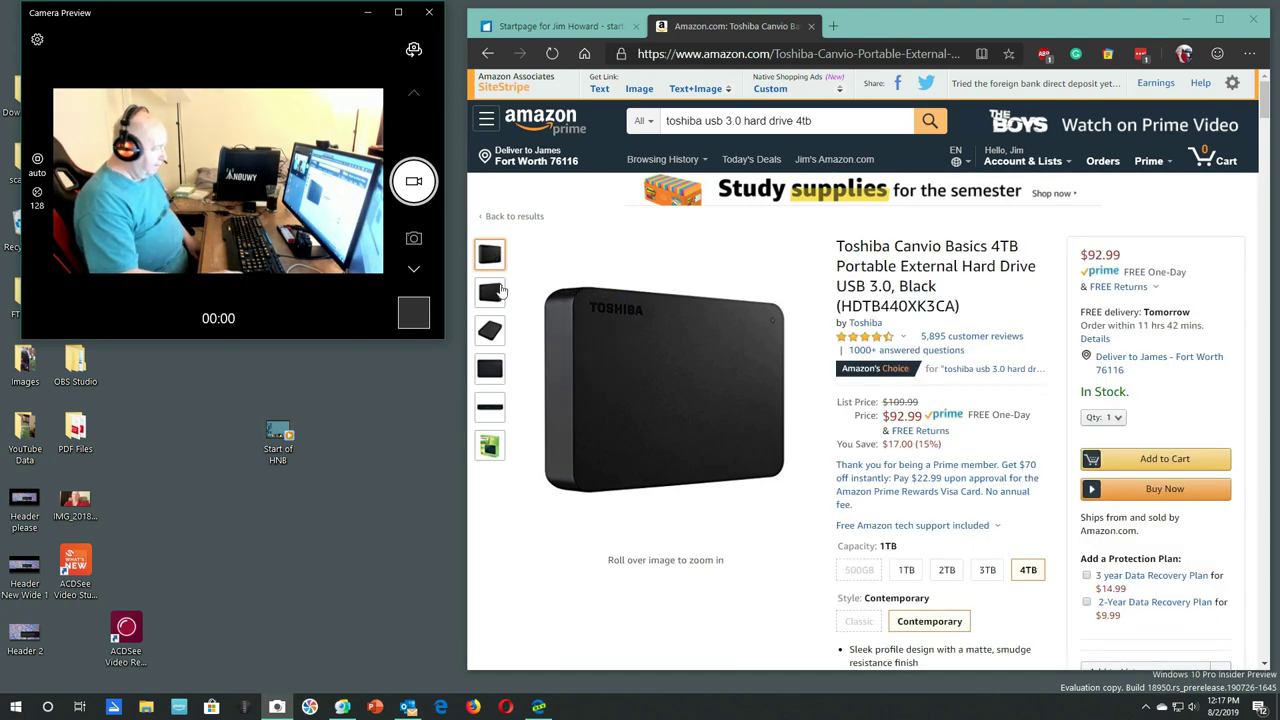
mouse_move(503, 298)
mouse_move(500, 339)
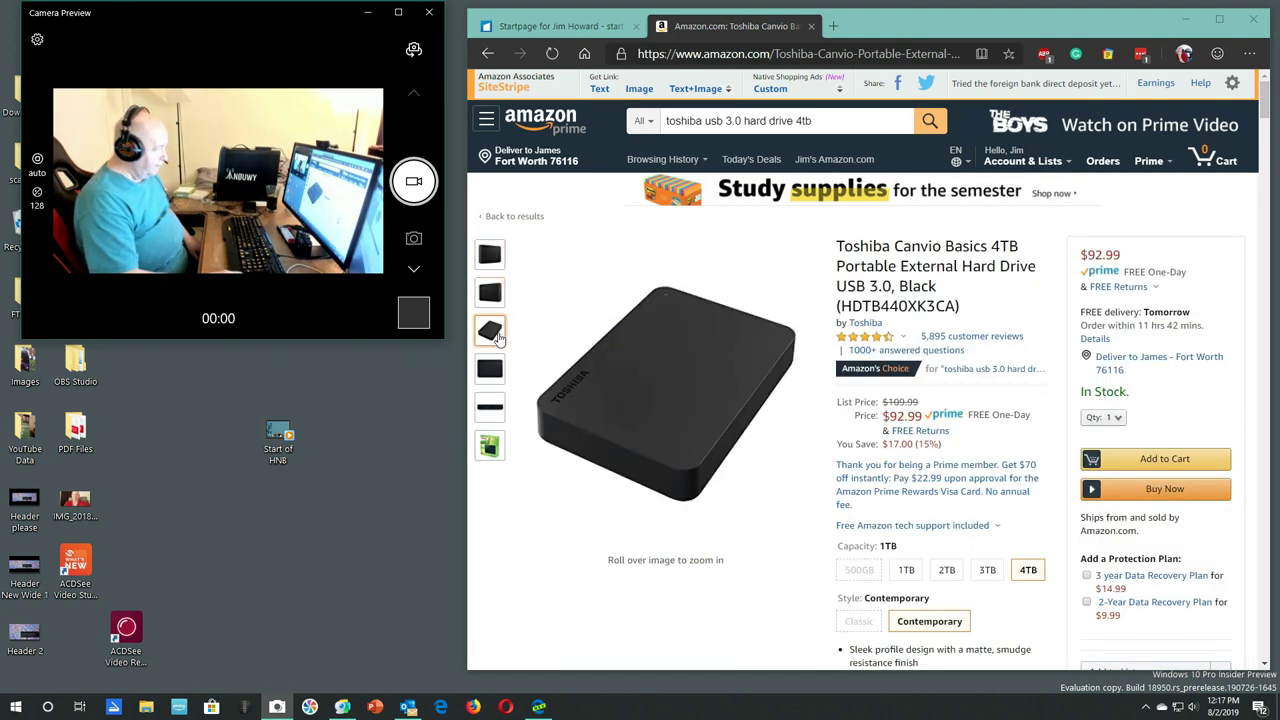
mouse_move(497, 412)
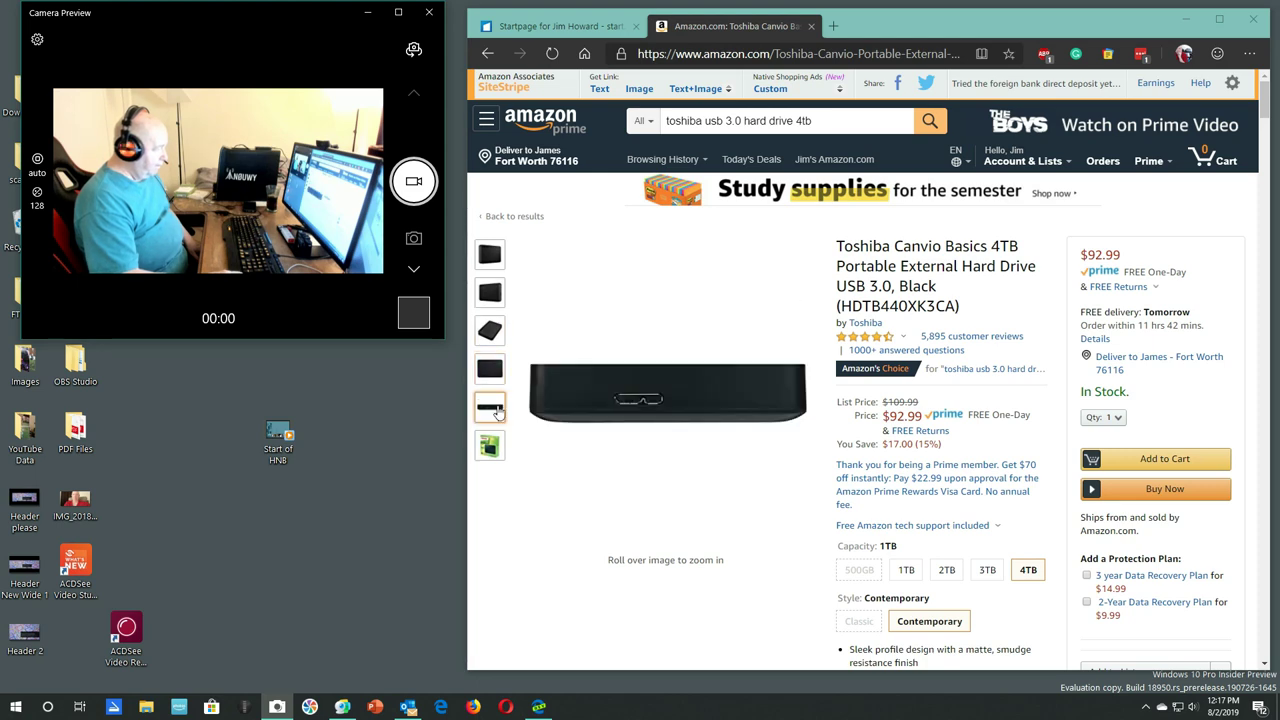
mouse_move(490, 450)
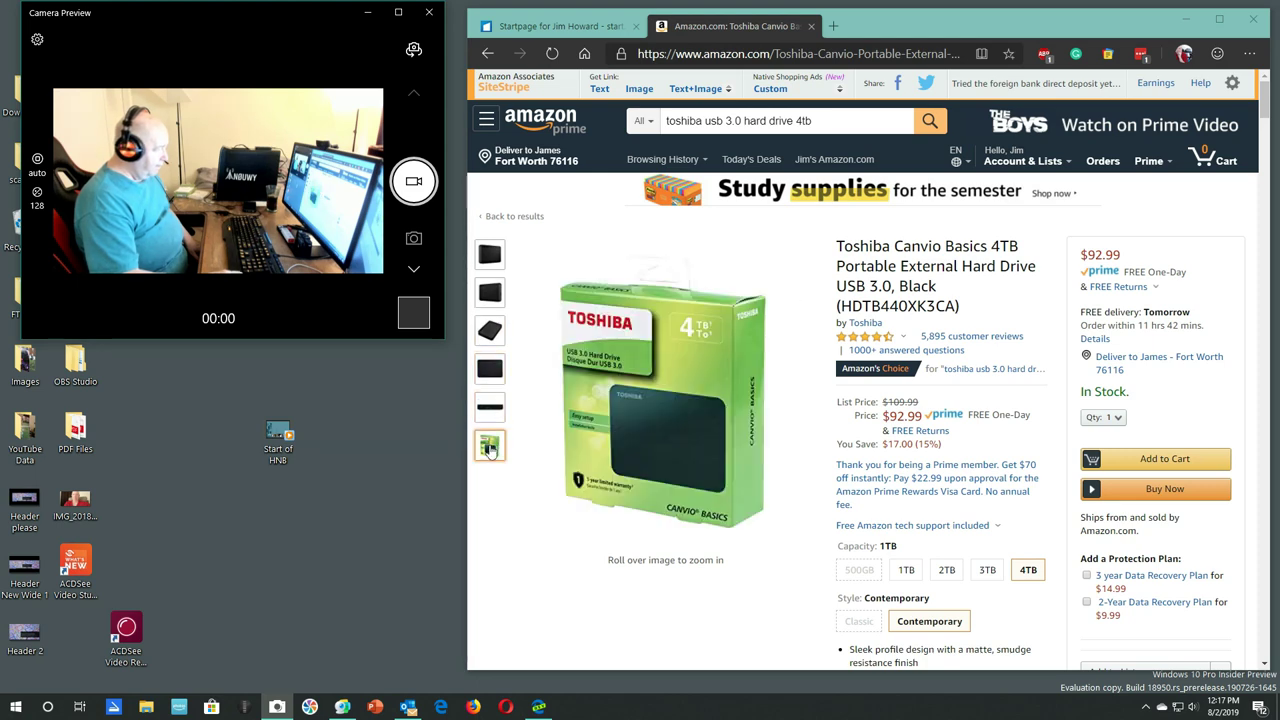
mouse_move(752, 410)
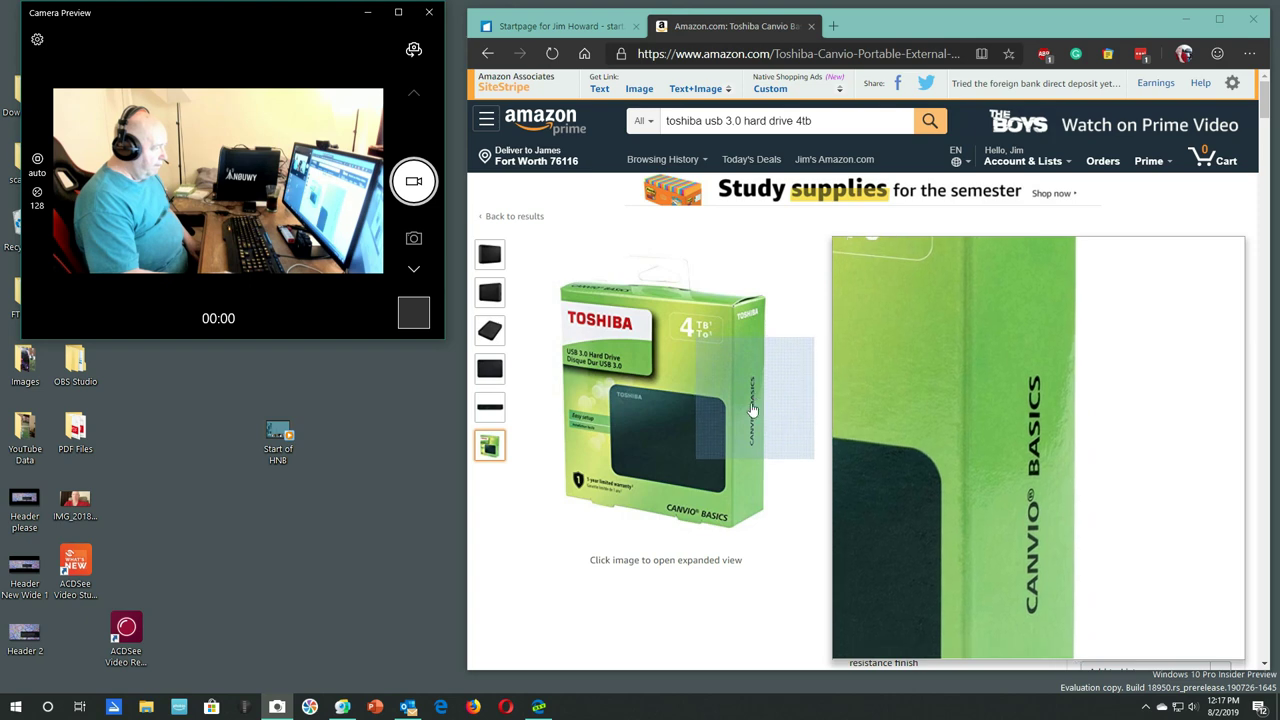
Scroll through the Toshiba Canvio Basics 4TB page at $92.99, then bring up the Start menu.
scroll(706, 437, "down", 3)
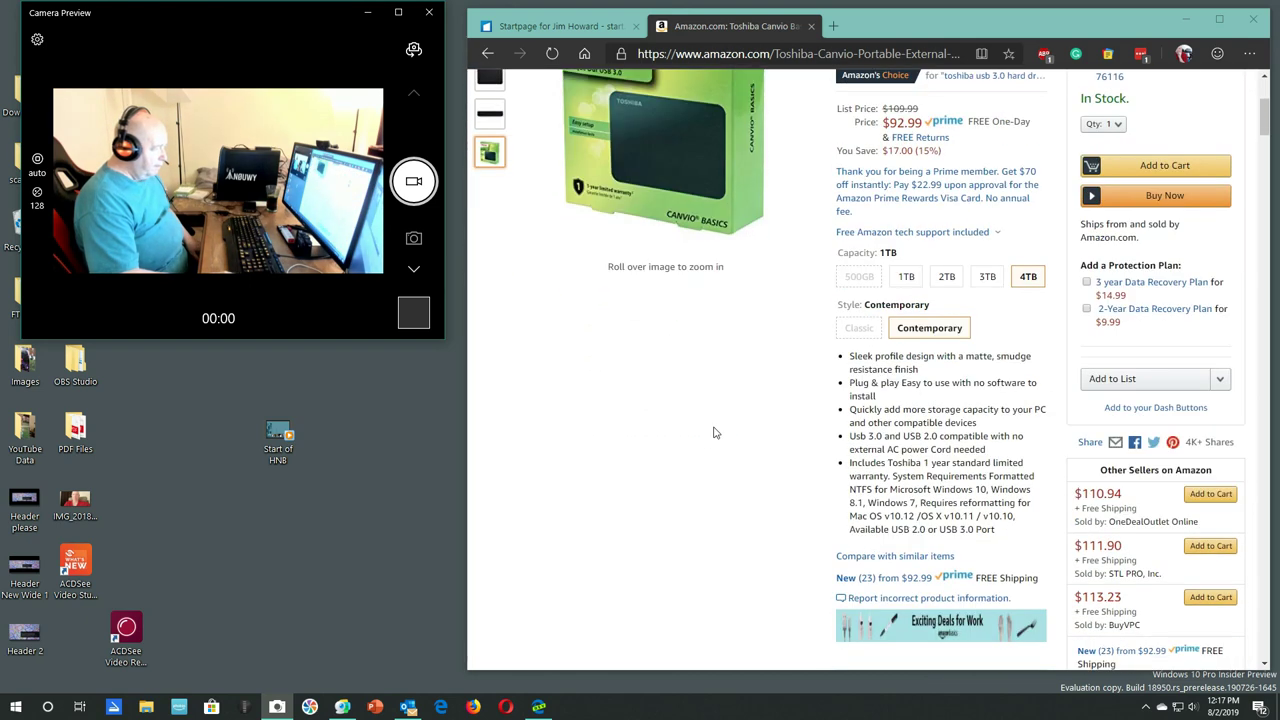
scroll(714, 432, "up", 3)
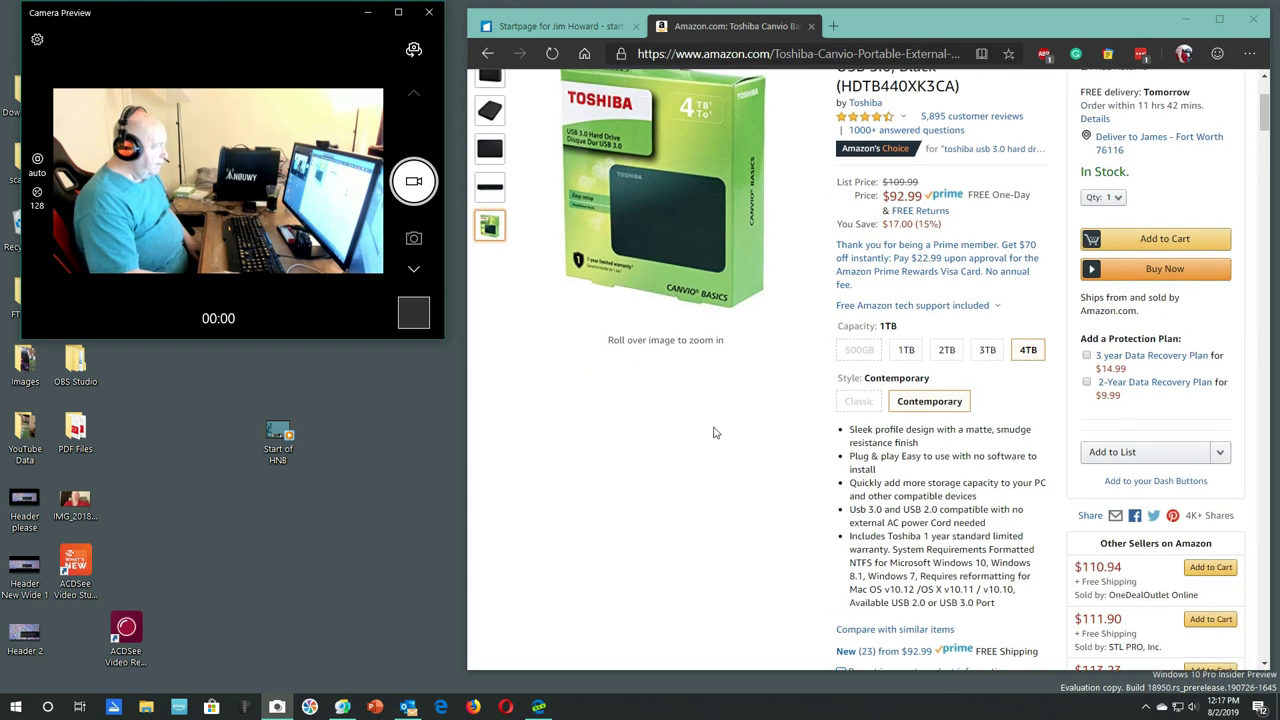
mouse_move(712, 434)
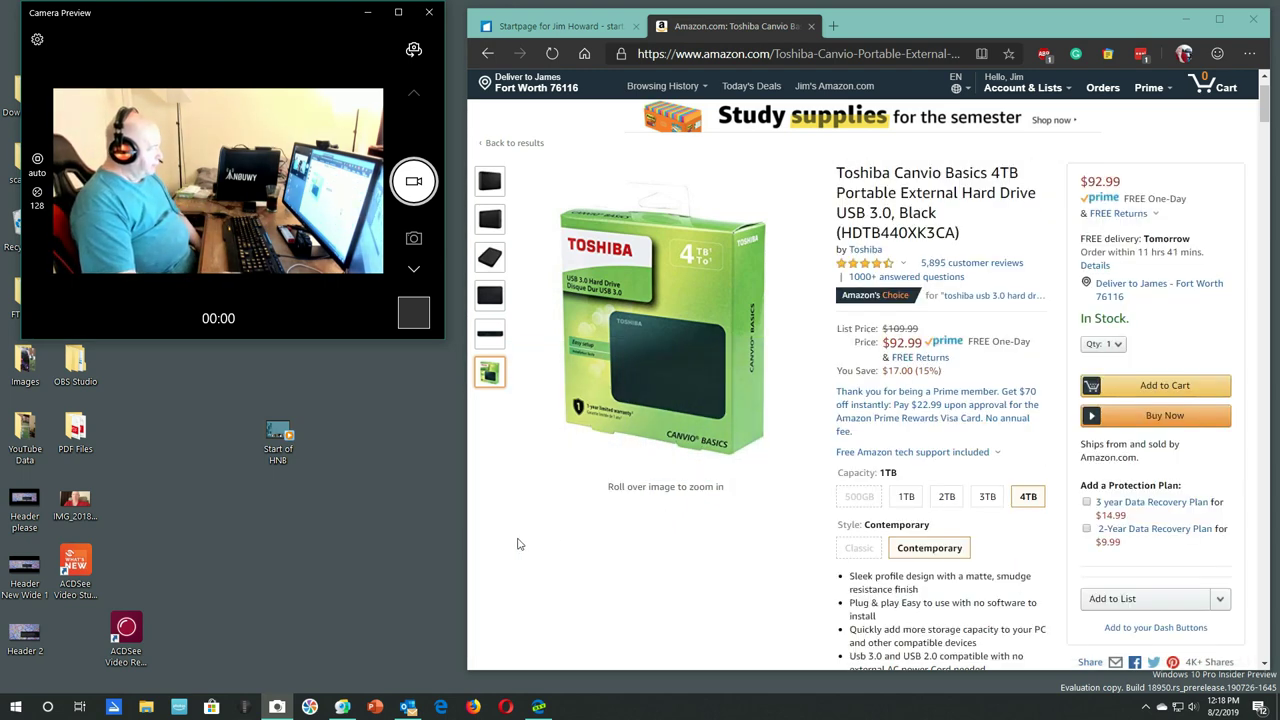
left_click(13, 708)
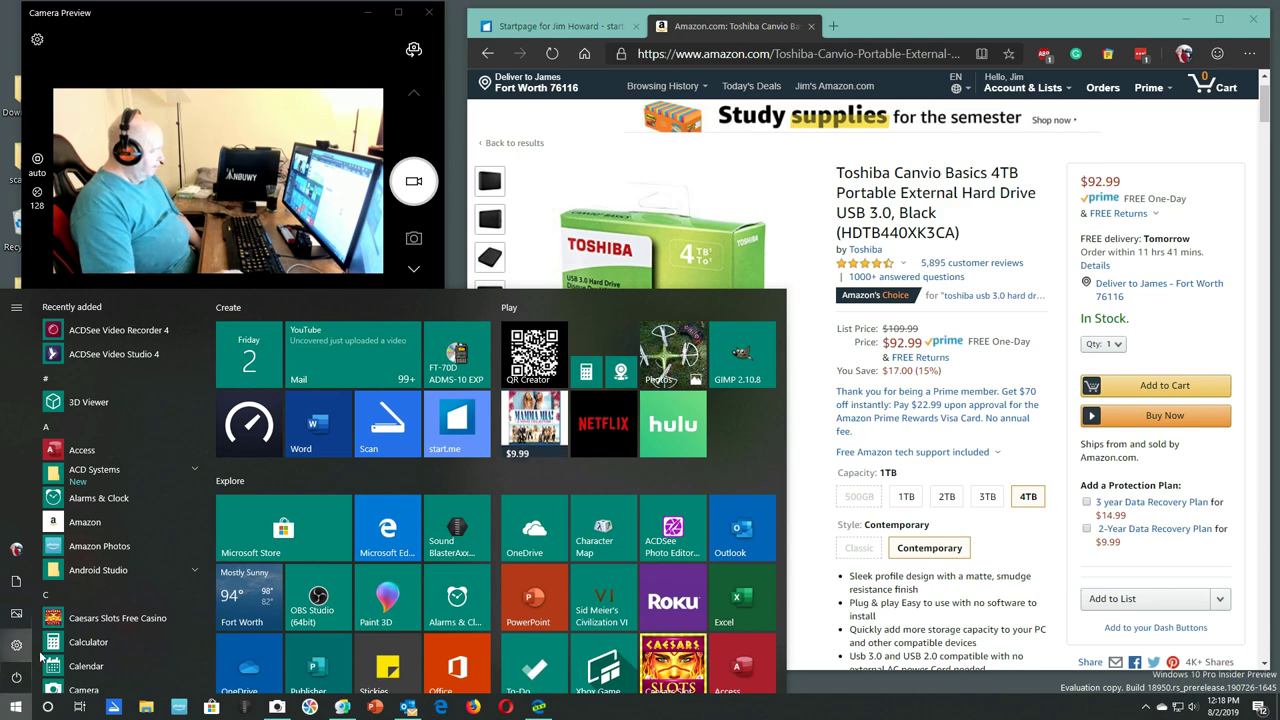
Launch Settings, minimize the Amazon browser, and place Settings beside the camera preview.
mouse_move(16, 676)
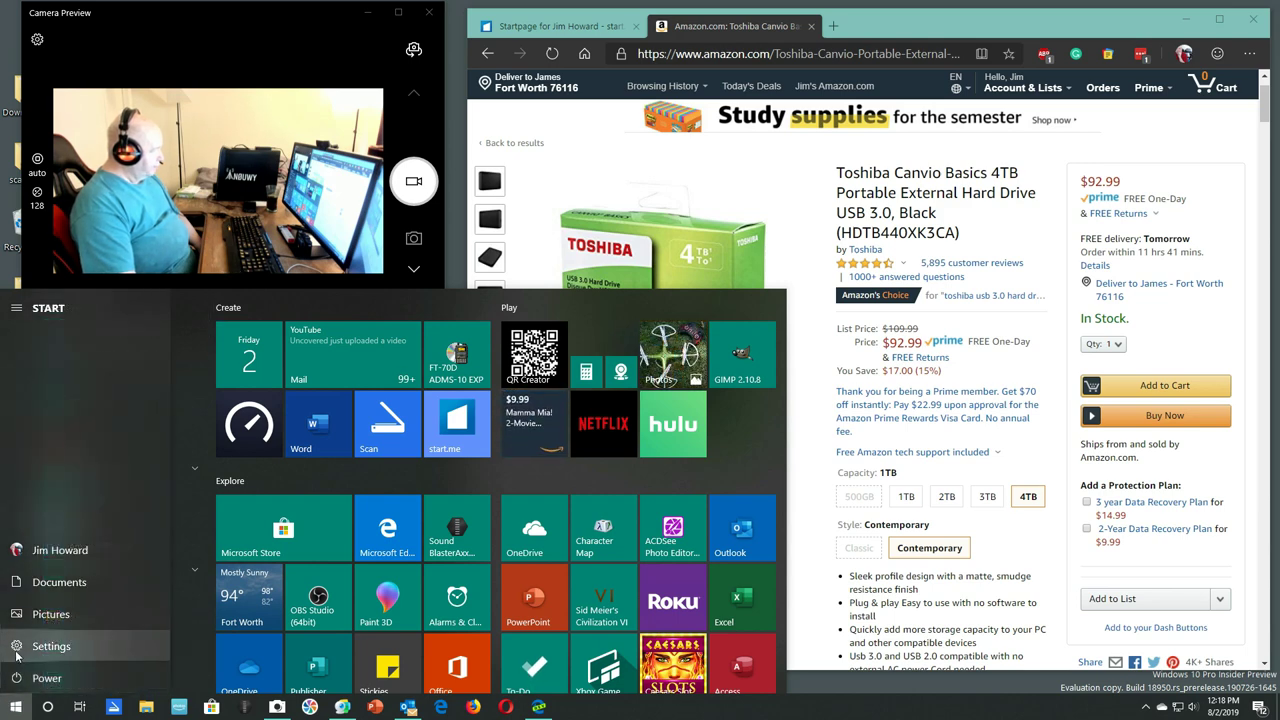
left_click(42, 647)
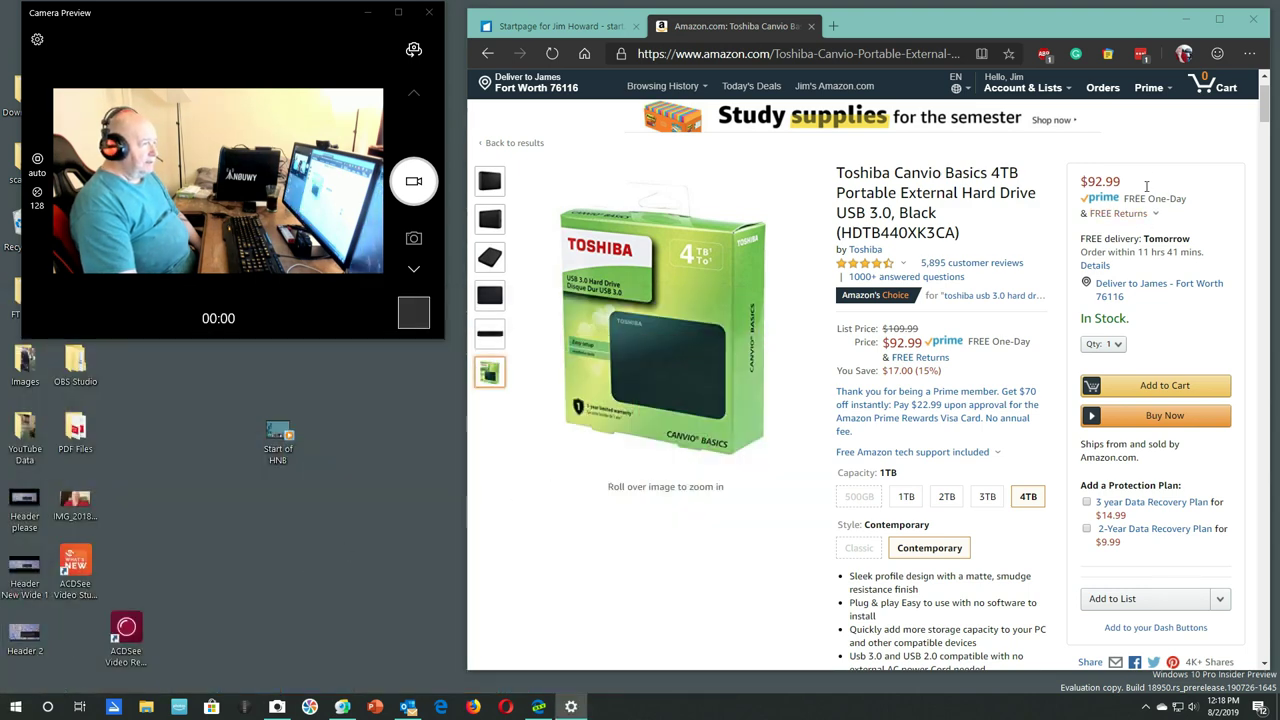
left_click(1190, 19)
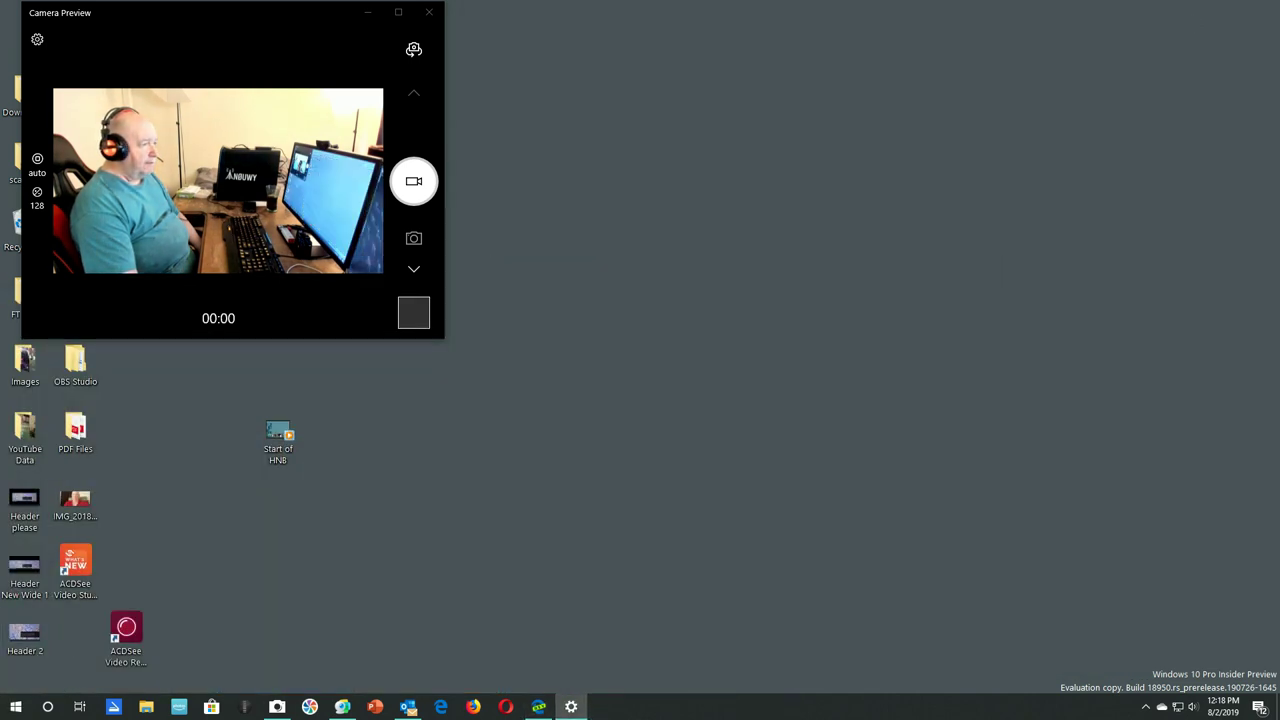
left_click_drag(1230, 52, 890, 35)
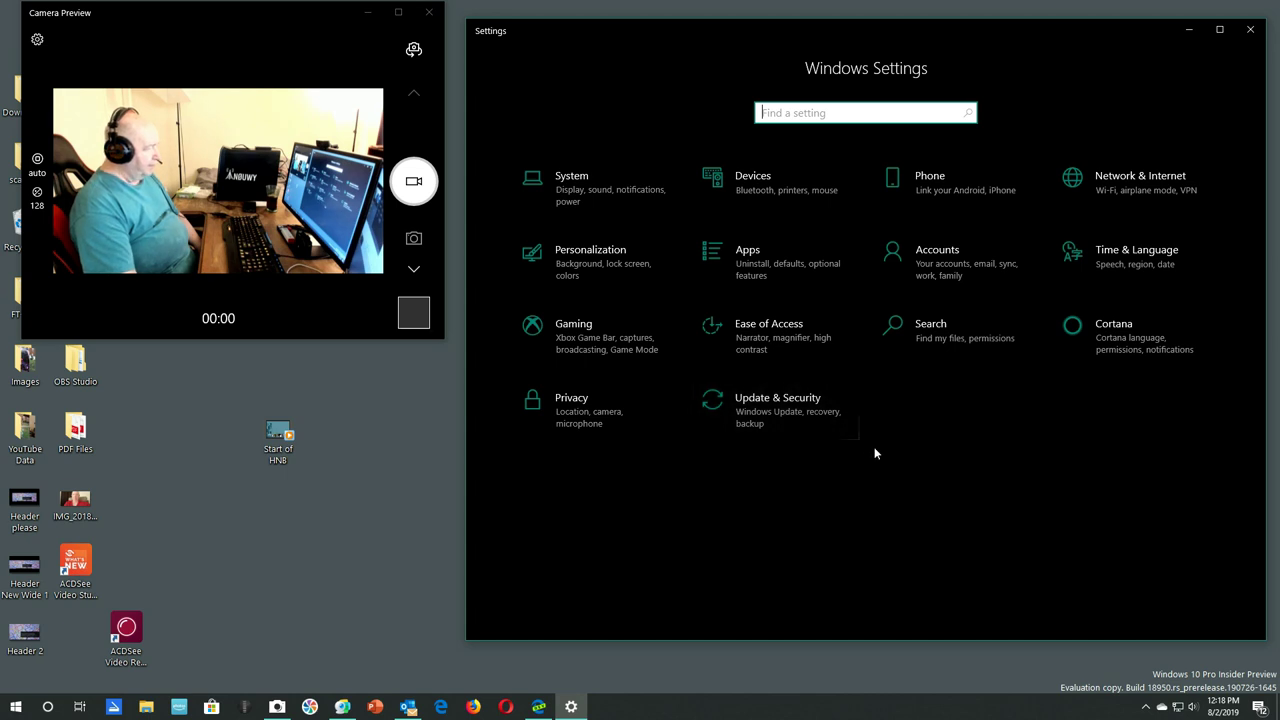
left_click(770, 419)
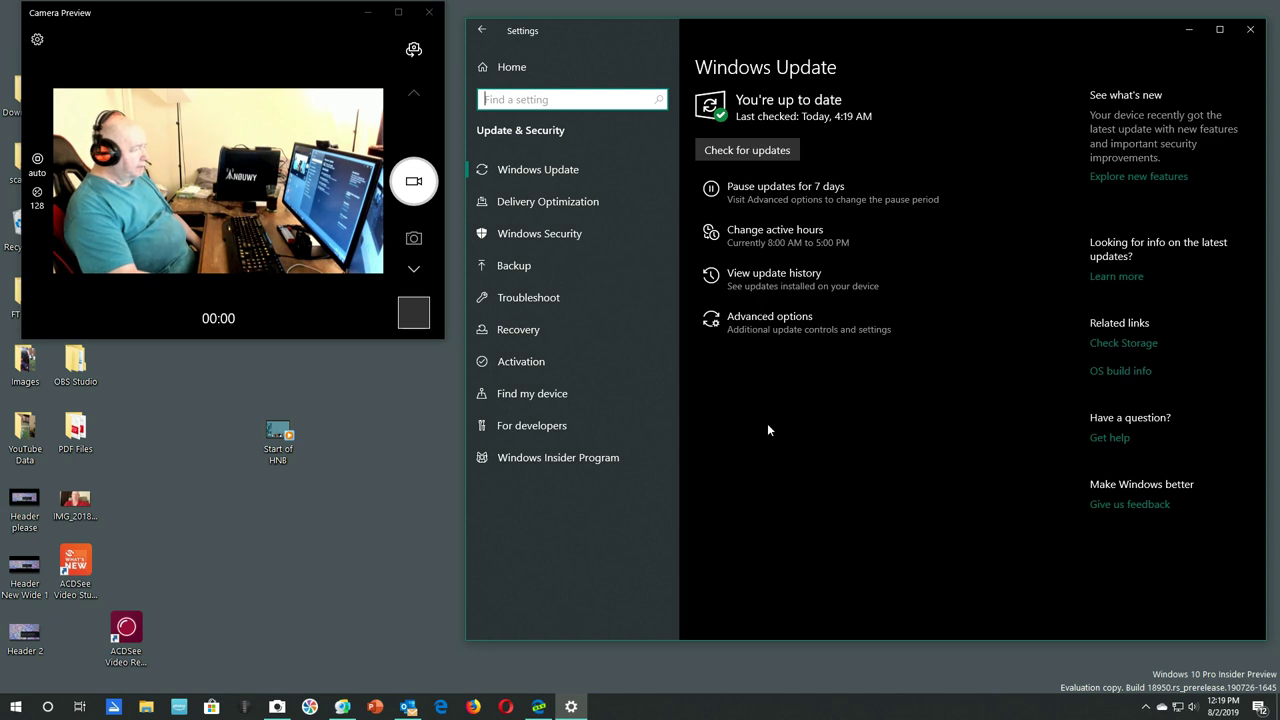
Change the Windows Insider preview build pace from Fast to Slow (Recommended).
left_click(514, 460)
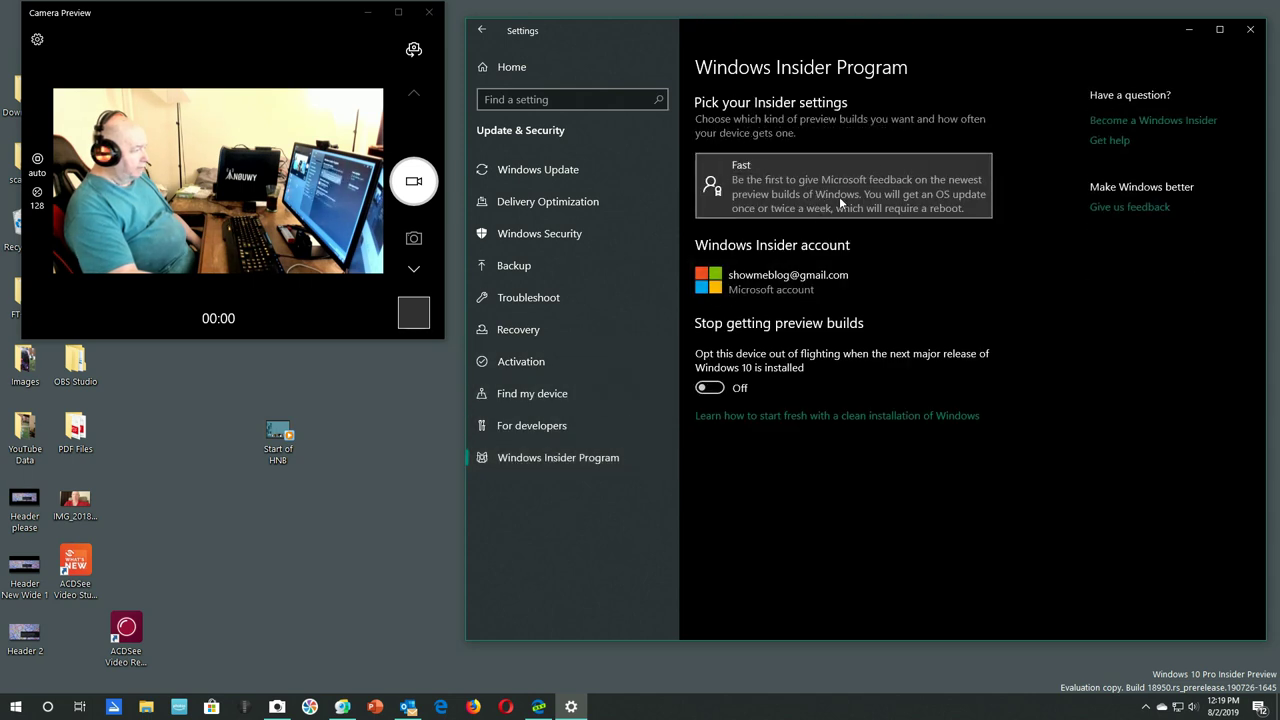
left_click(839, 198)
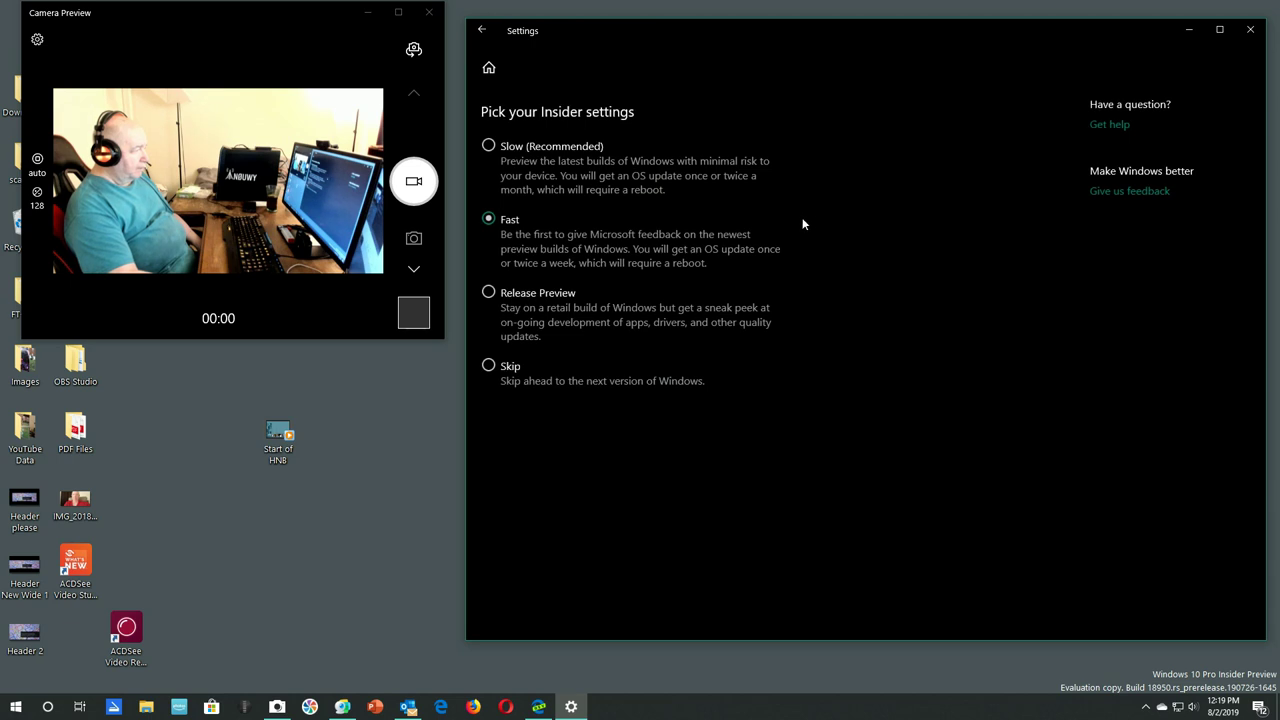
left_click(488, 145)
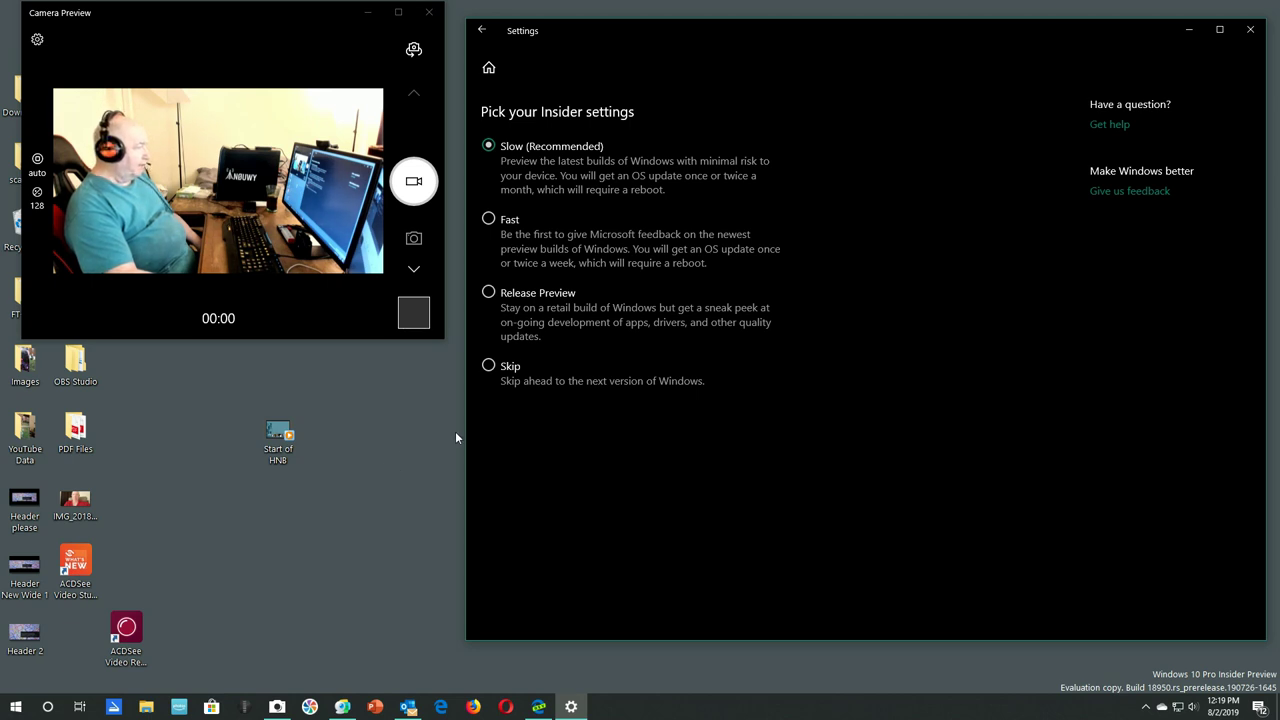
left_click(425, 456)
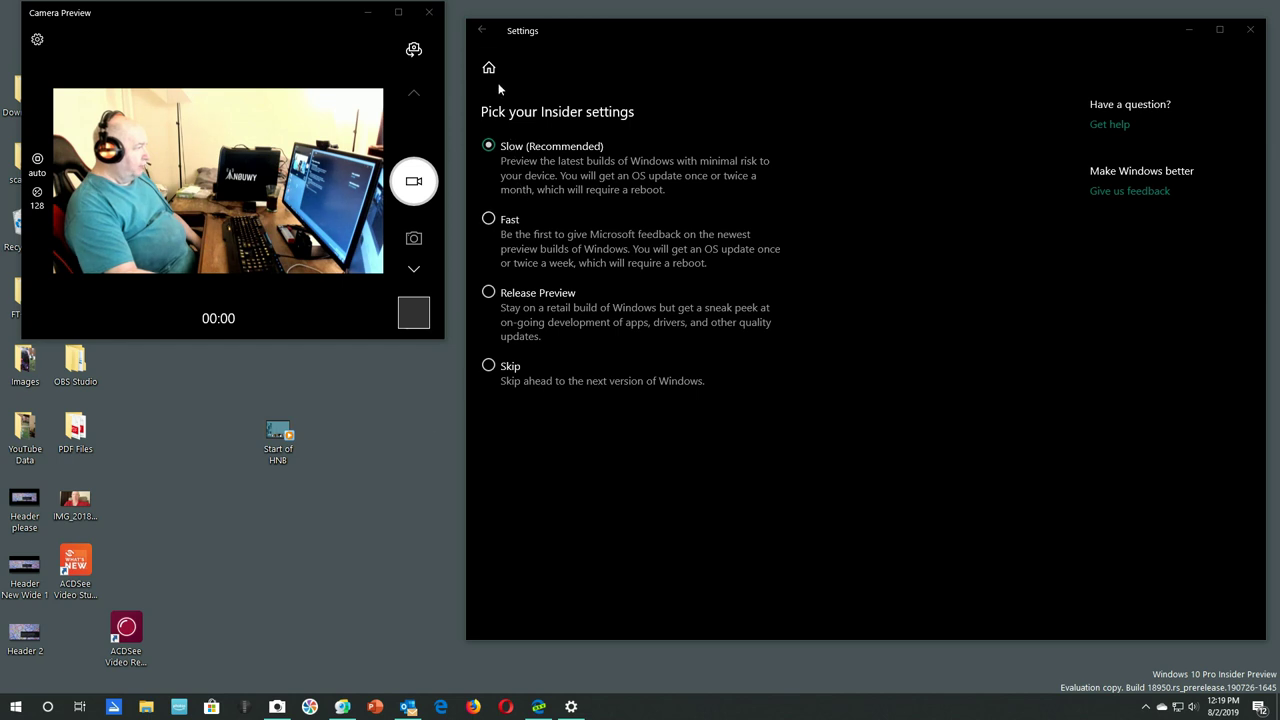
left_click(484, 32)
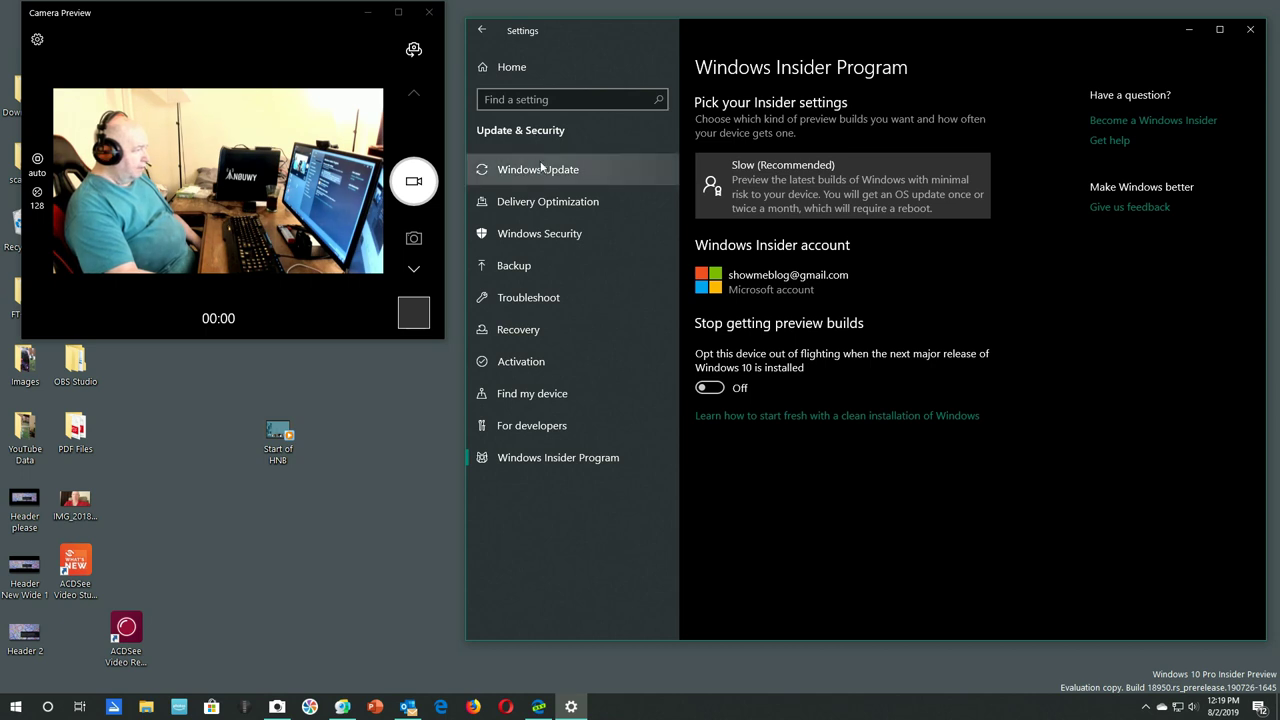
left_click(540, 172)
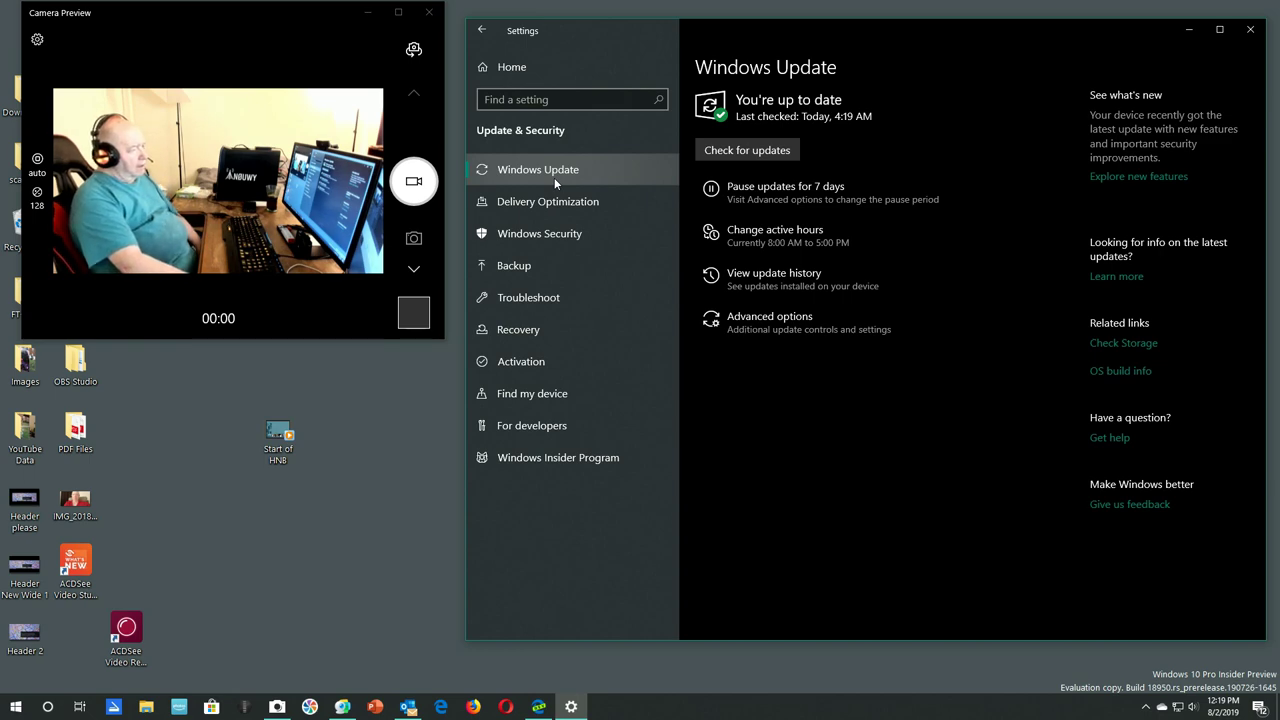
Review Windows Update's advanced options, then return to the up-to-date Windows Update page.
left_click(776, 322)
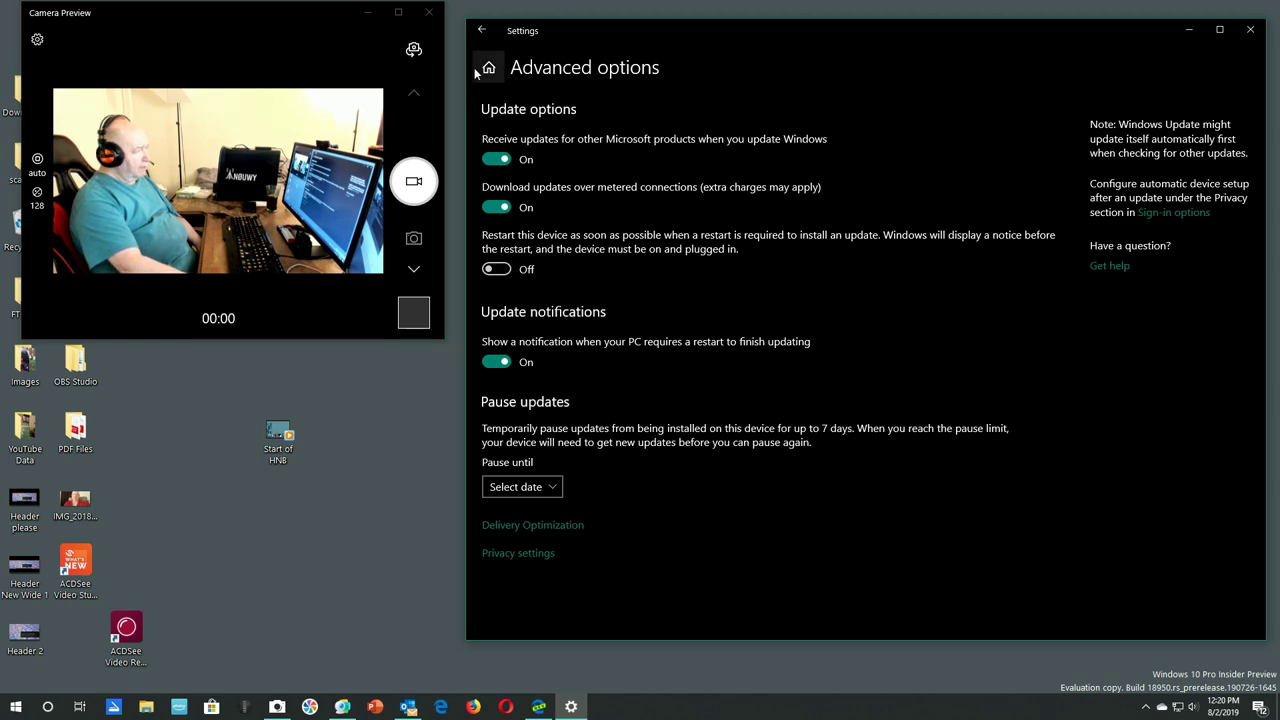
left_click(482, 31)
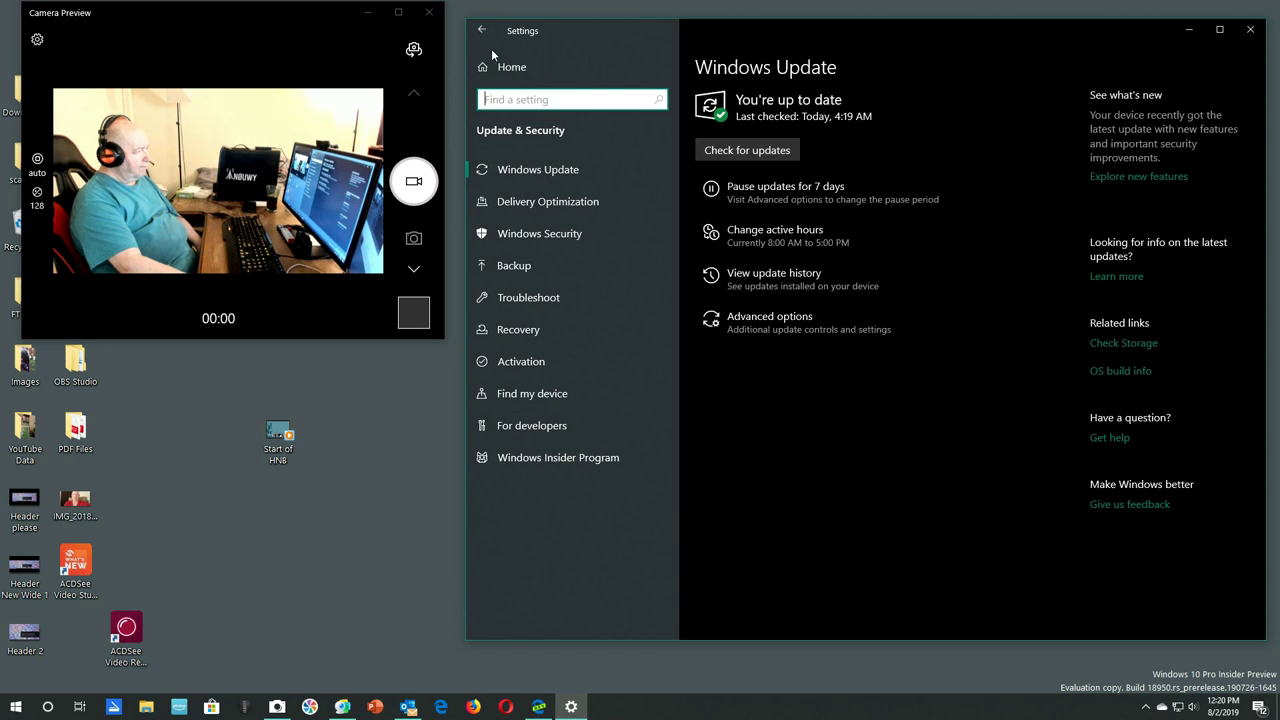
left_click(545, 234)
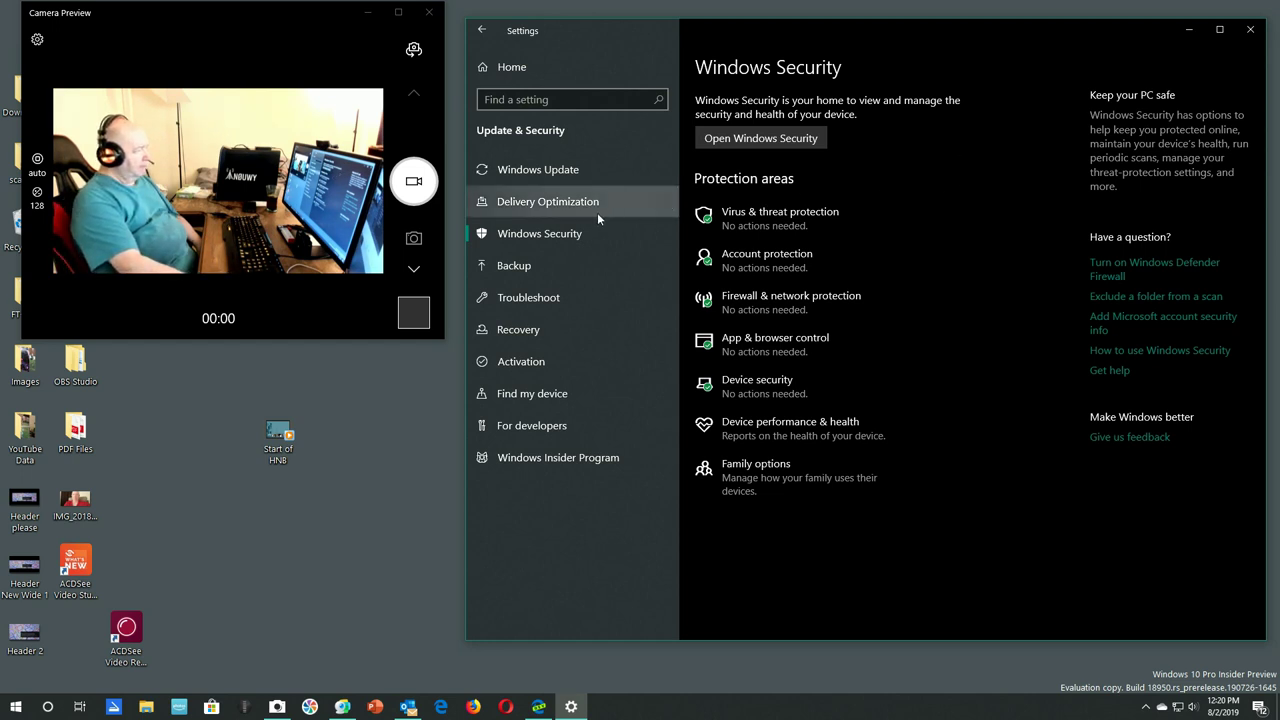
left_click(509, 267)
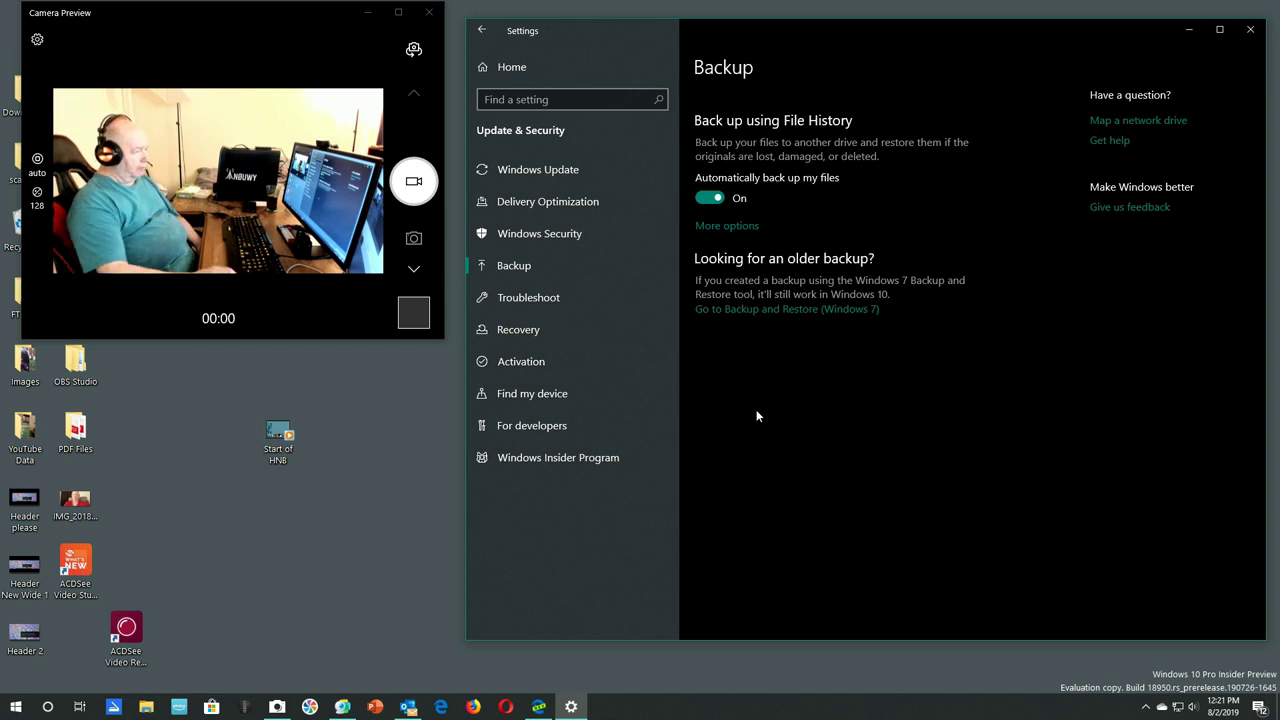
Open File History's Backup options showing the 57.8 GB daily backup to USB 64 (I:).
left_click(716, 228)
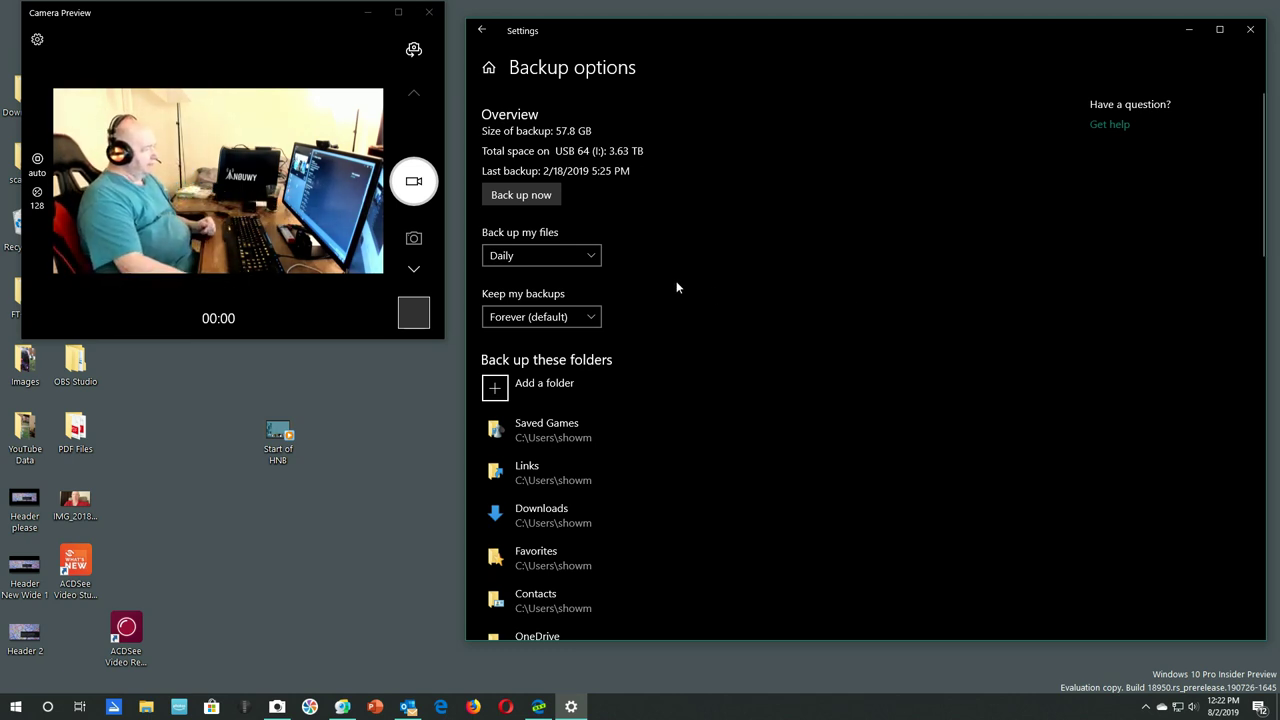
left_click(597, 262)
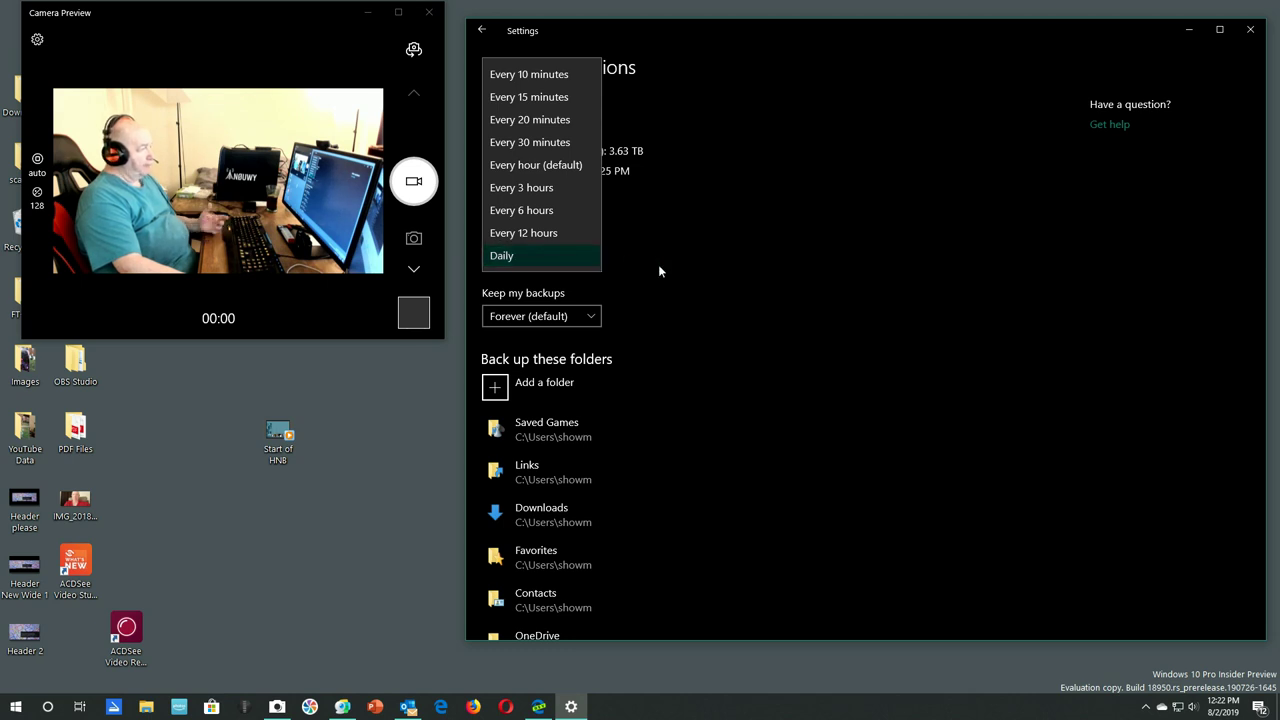
left_click(658, 264)
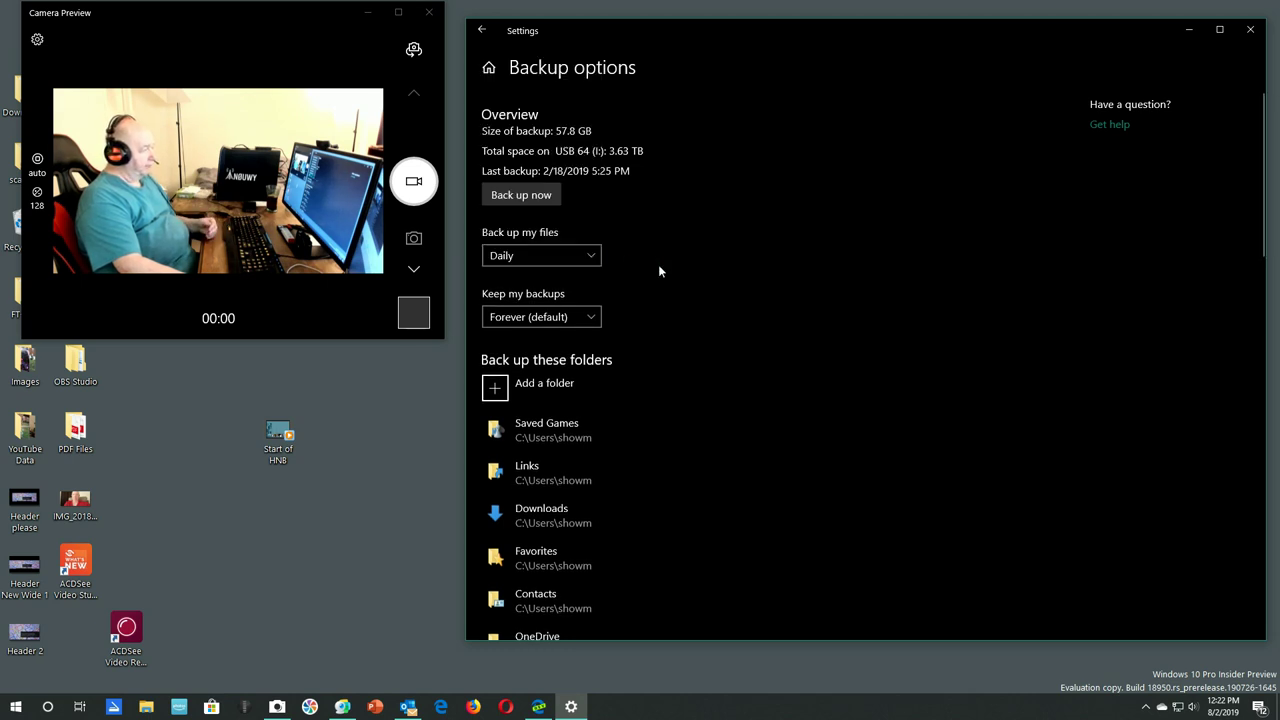
left_click(597, 318)
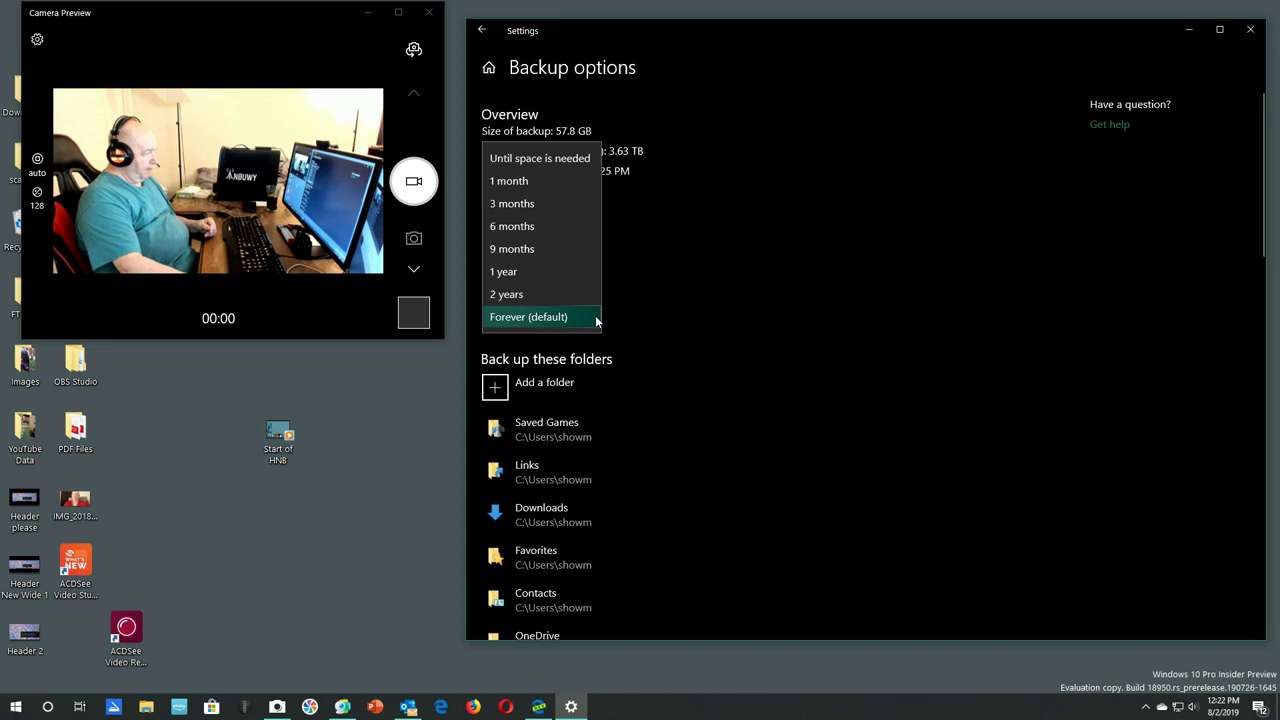
left_click(597, 318)
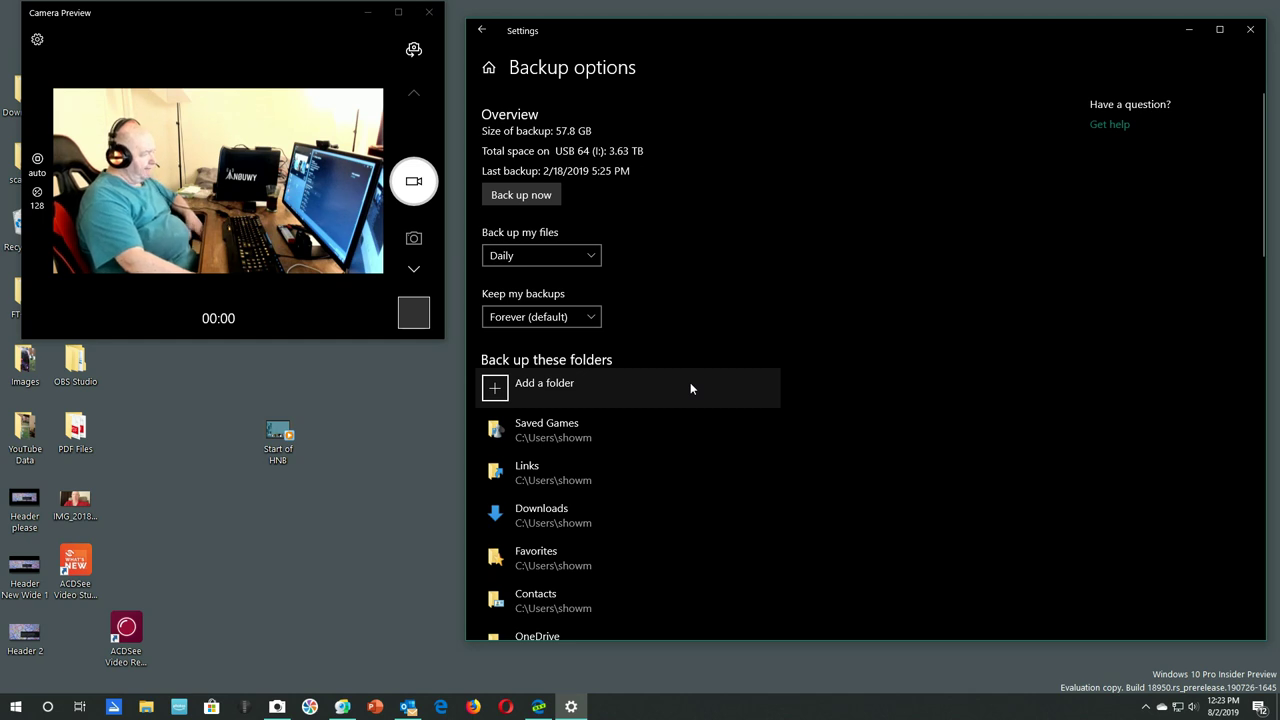
scroll(670, 397, "down", 1)
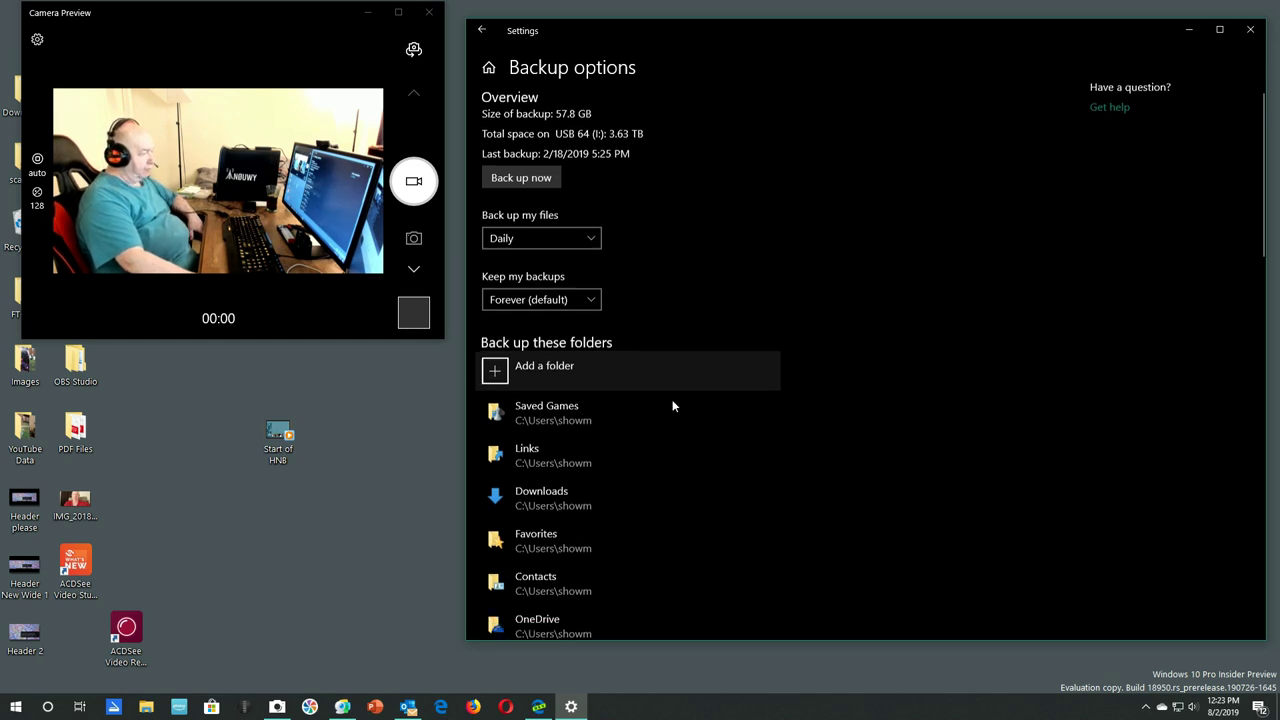
scroll(672, 405, "down", 1)
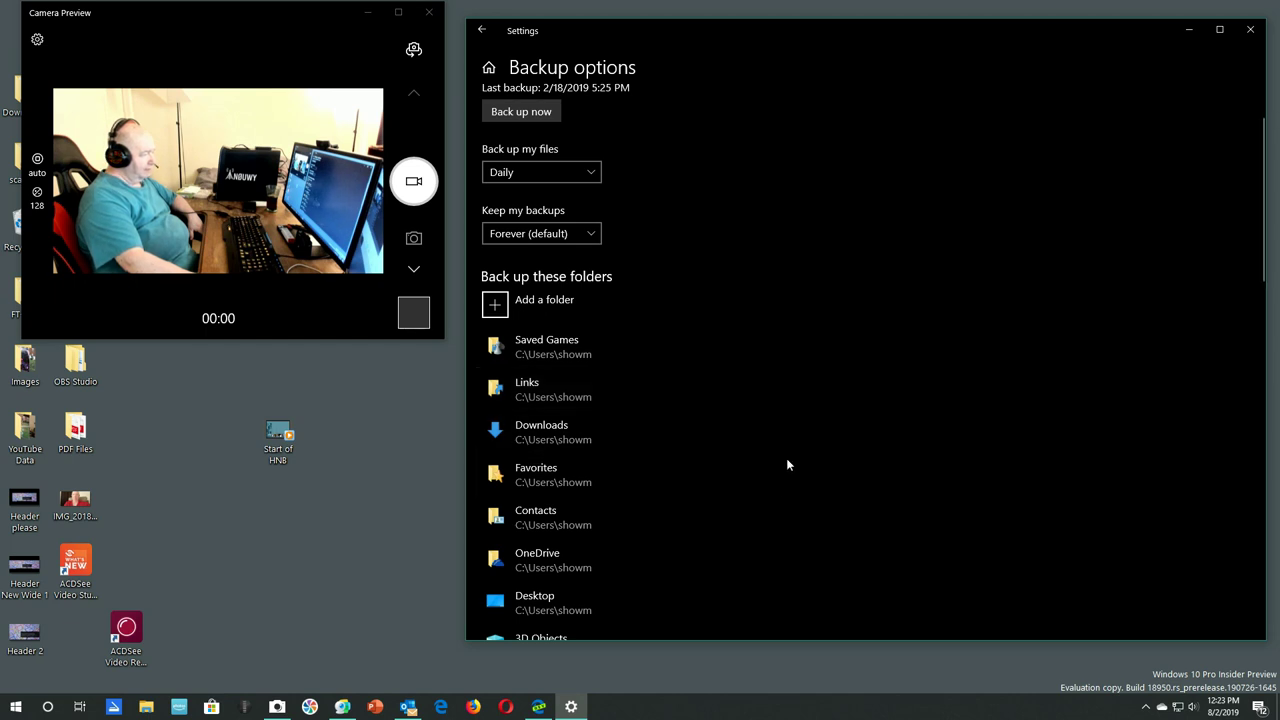
left_click(570, 348)
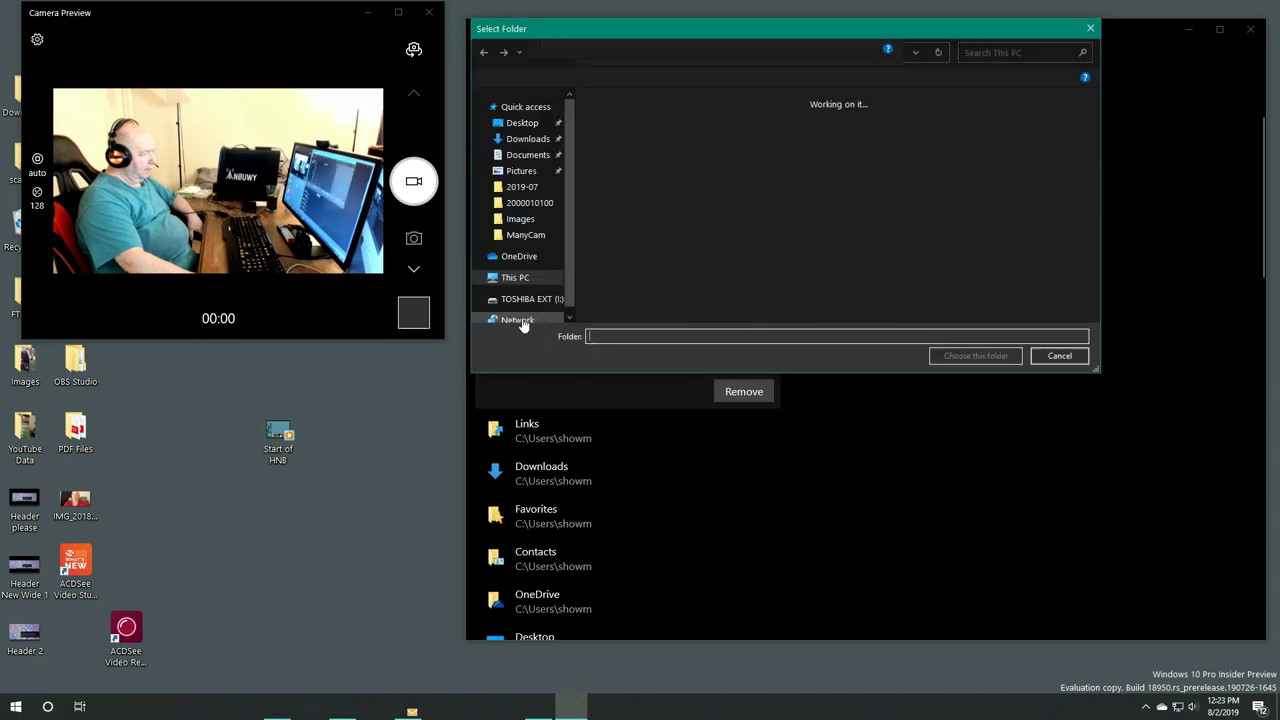
left_click(1059, 356)
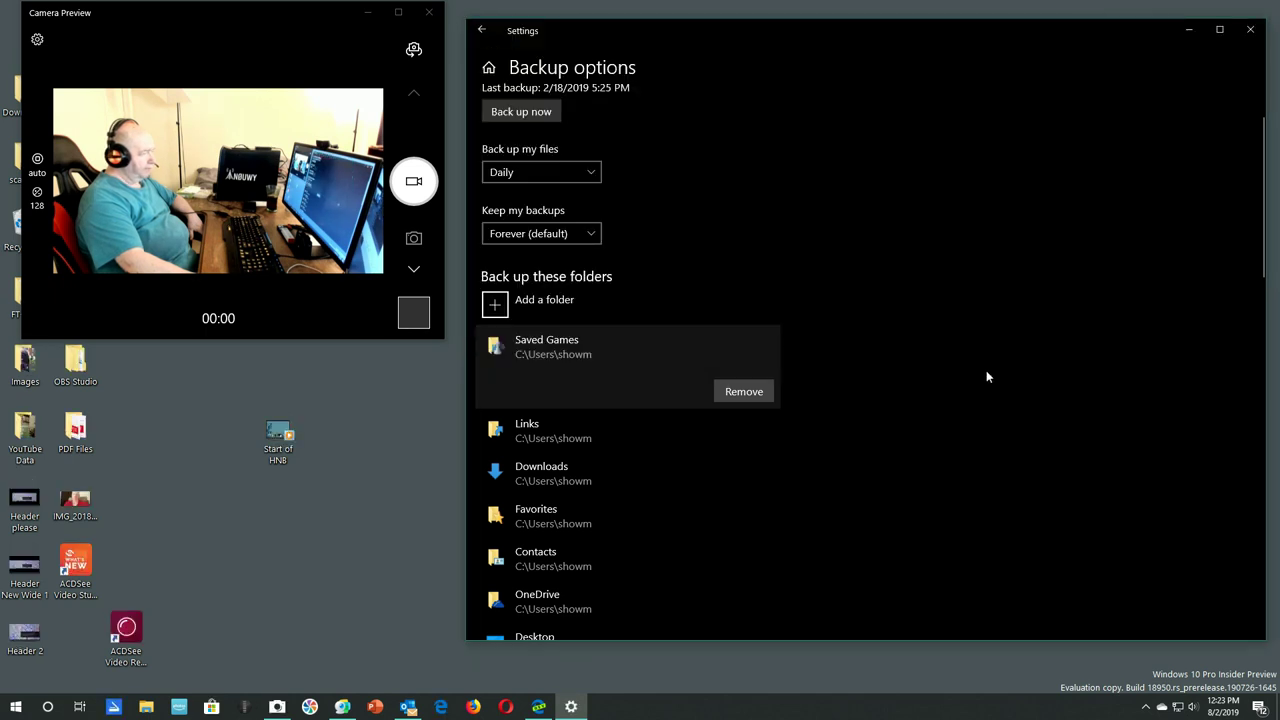
left_click(758, 437)
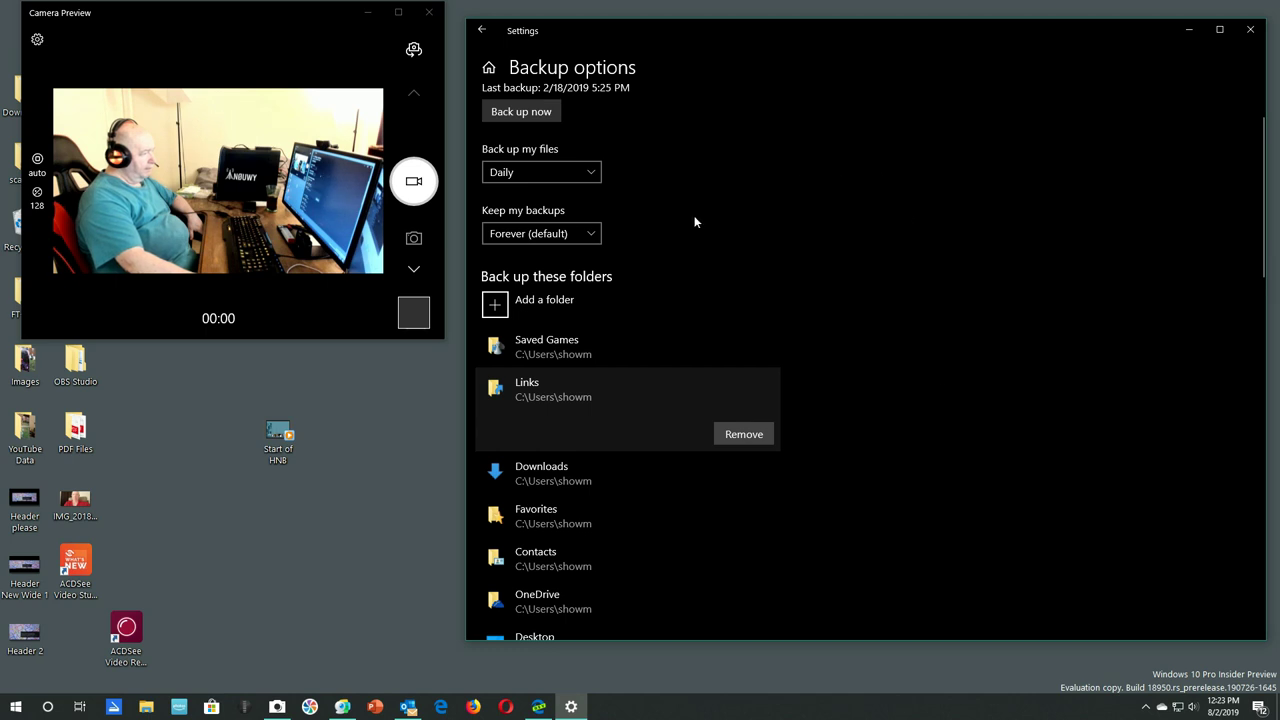
left_click(340, 406)
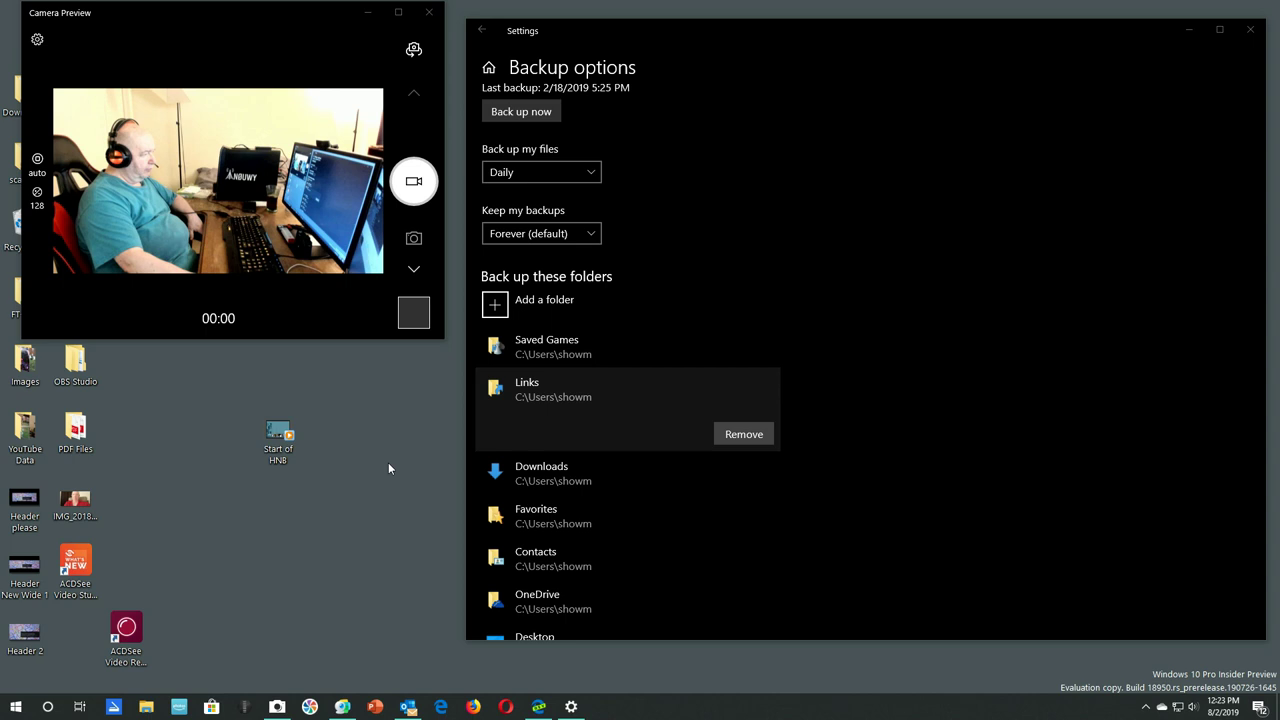
left_click(820, 513)
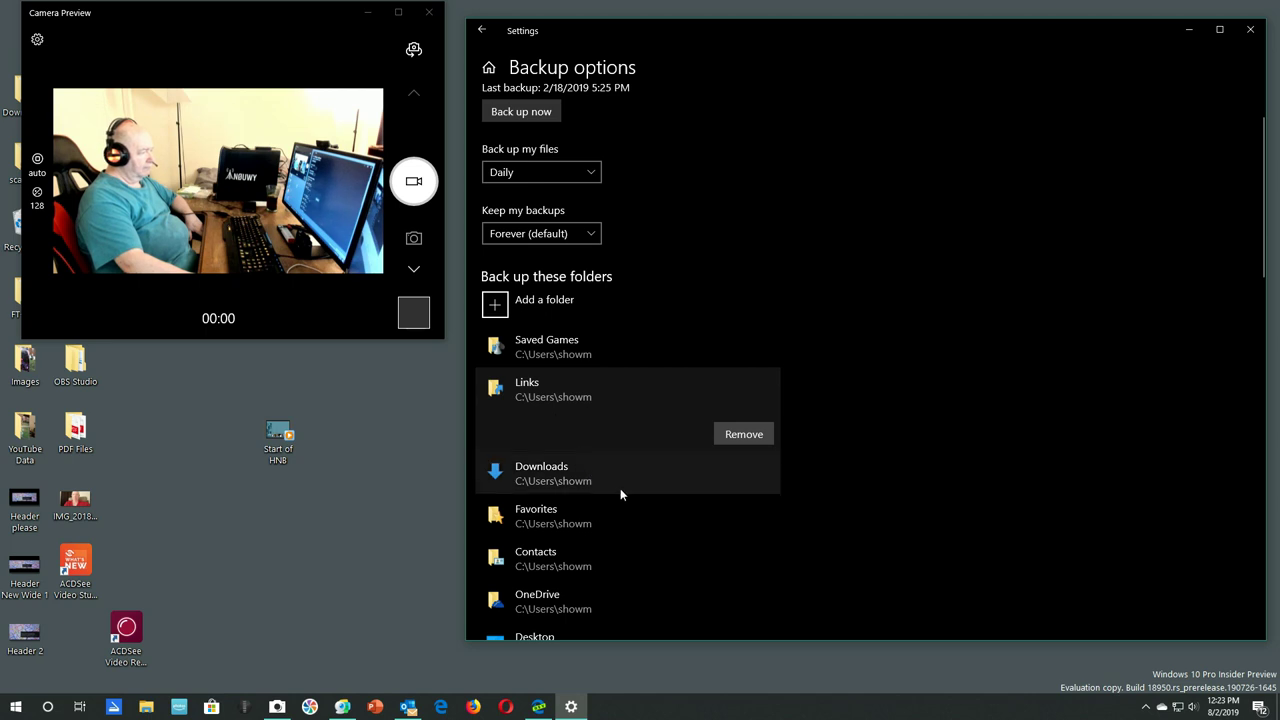
scroll(821, 513, "down", 1)
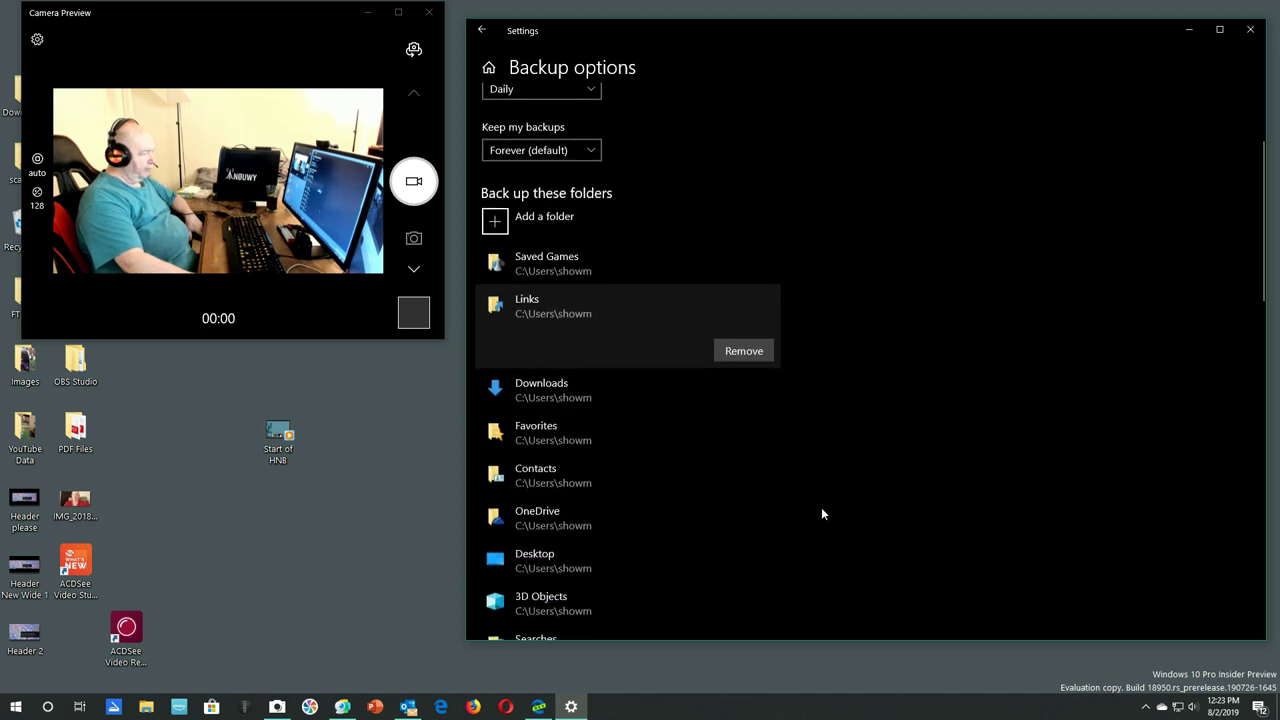
scroll(719, 466, "down", 1)
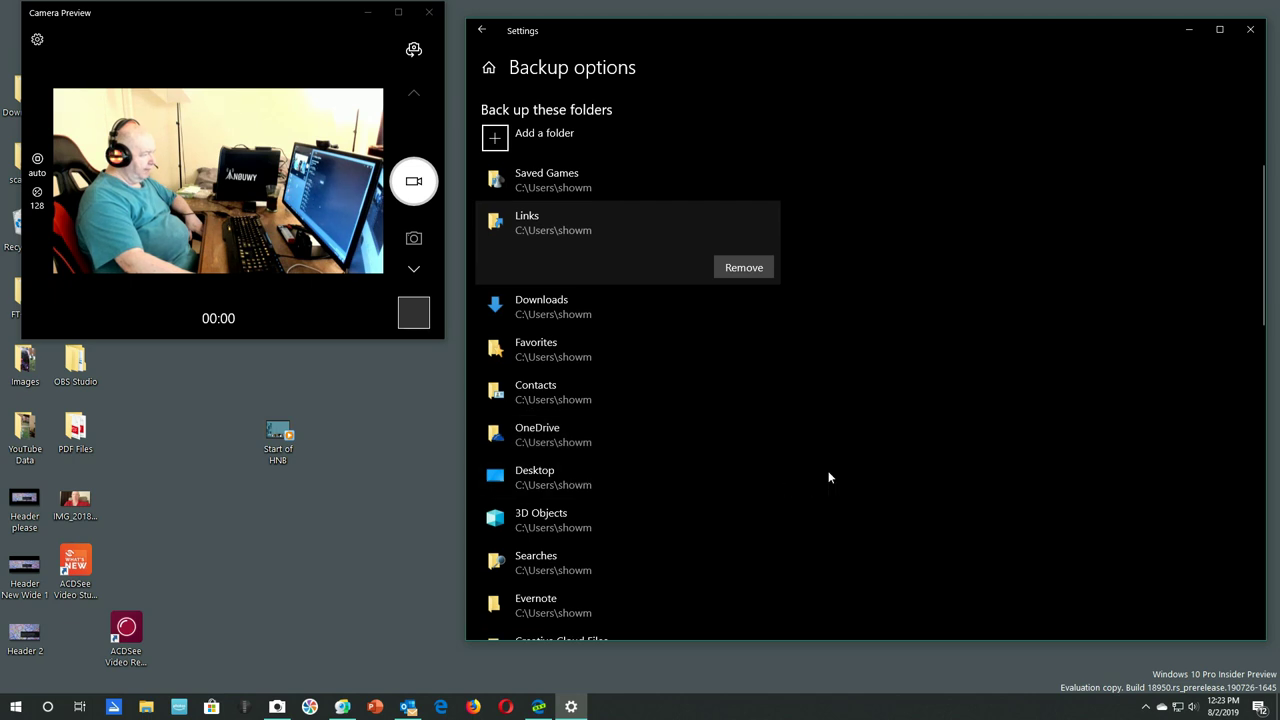
scroll(829, 477, "down", 1)
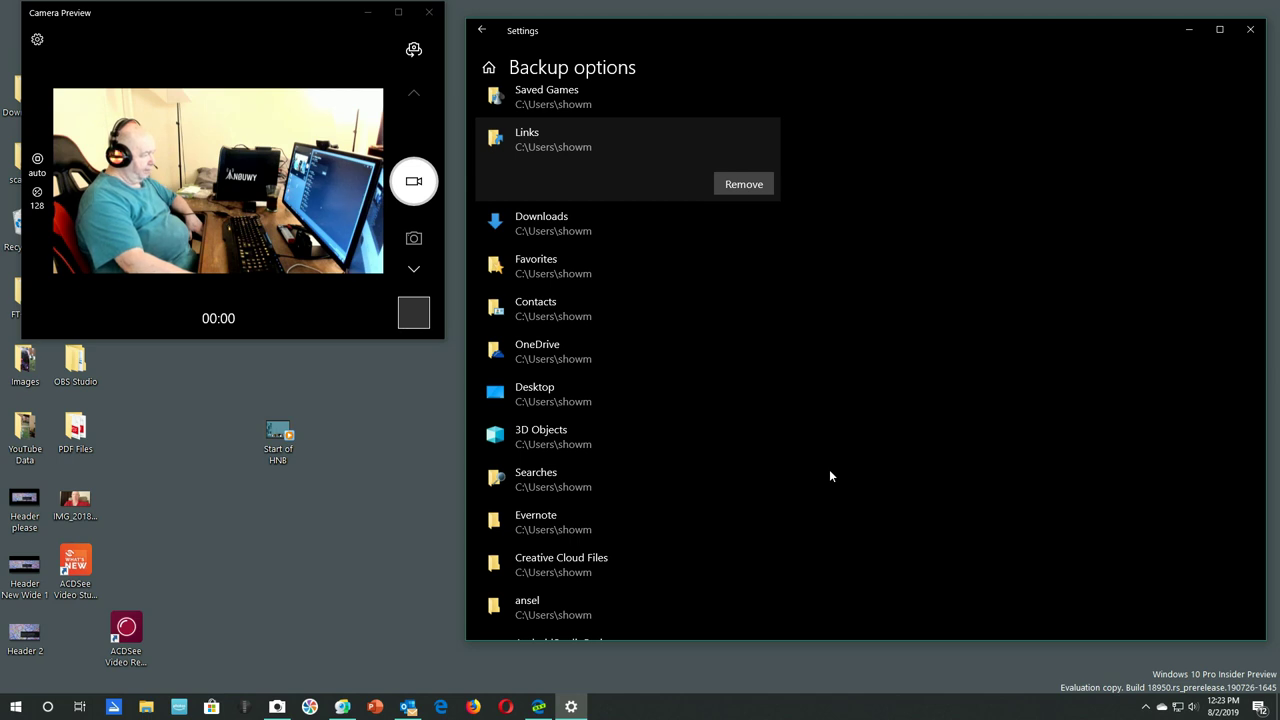
scroll(829, 477, "down", 1)
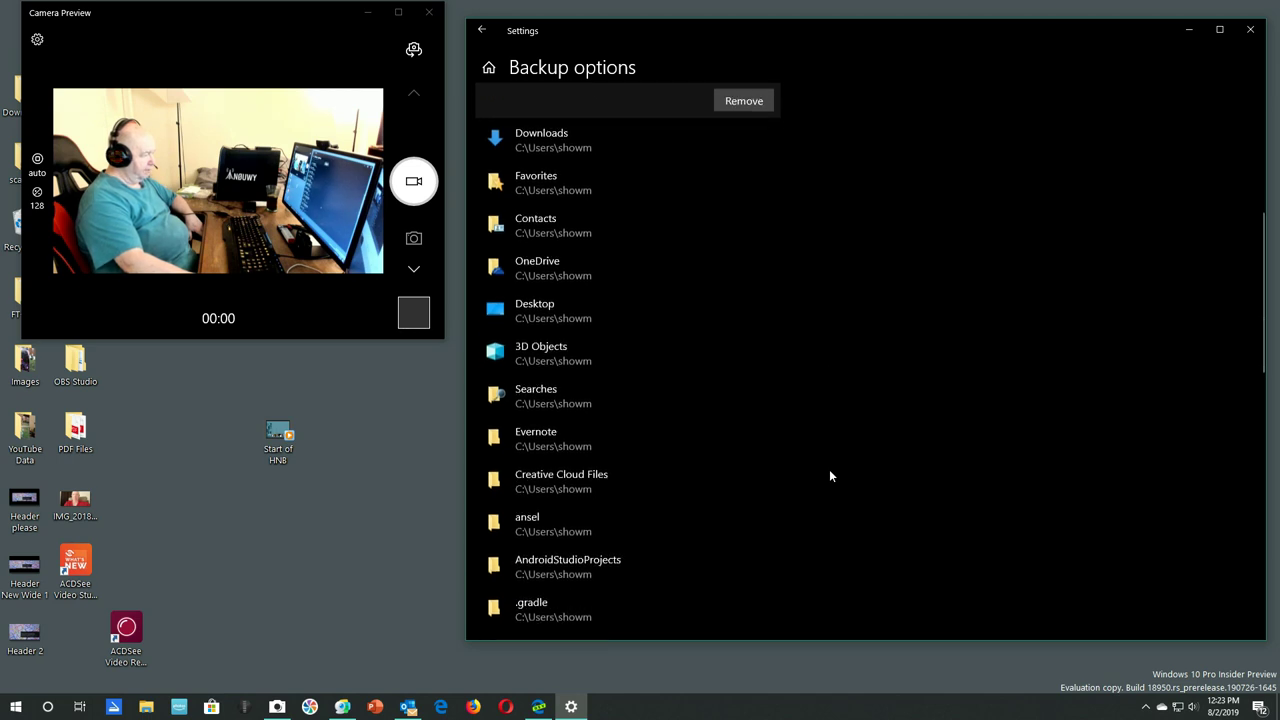
scroll(829, 476, "down", 1)
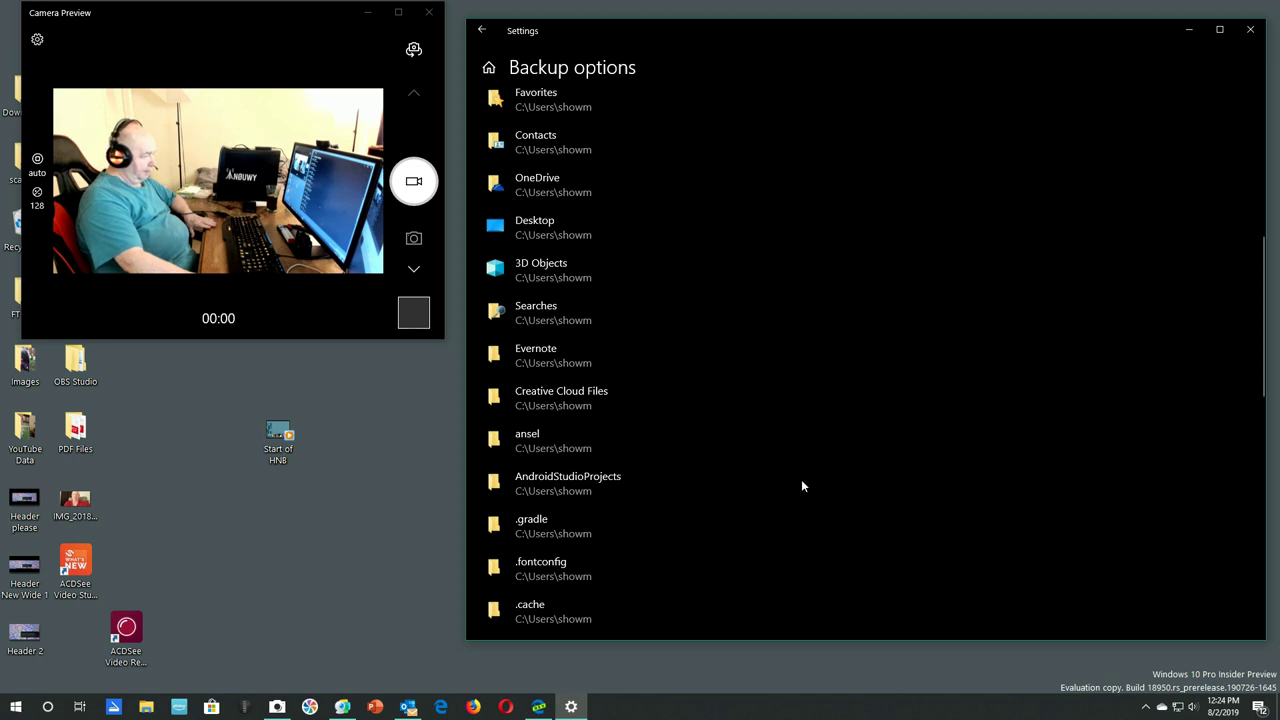
scroll(801, 486, "down", 1)
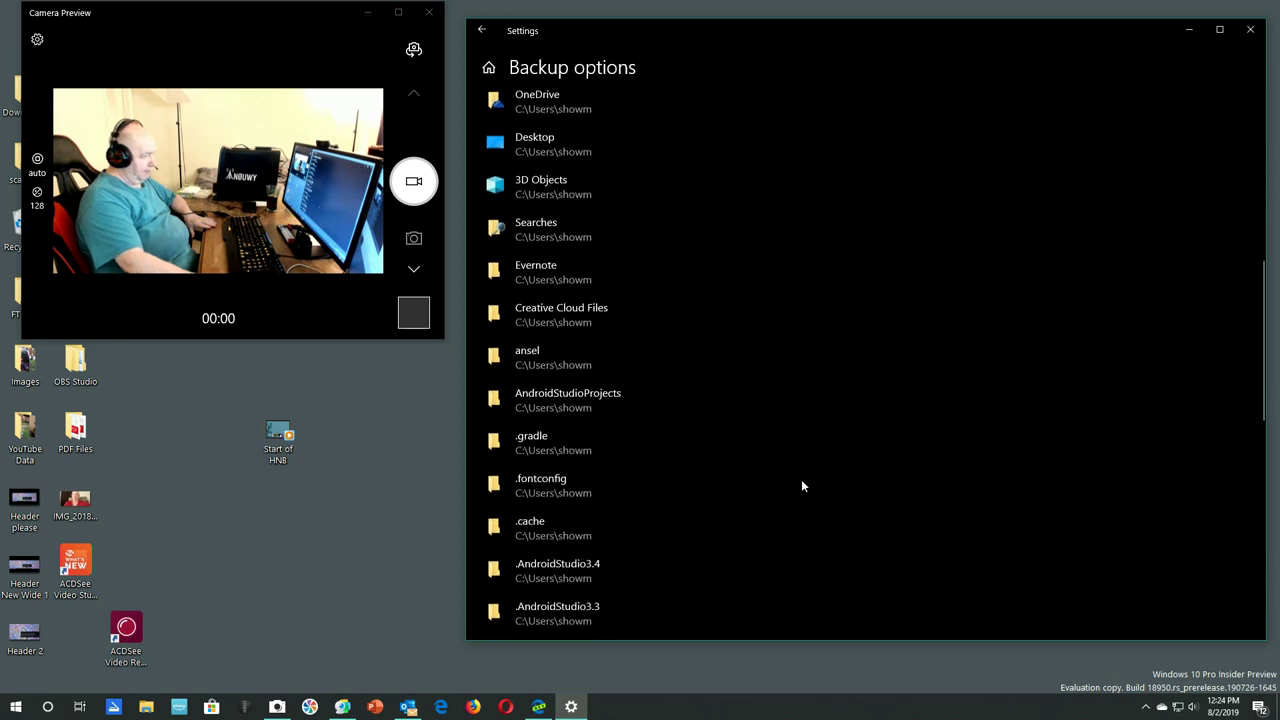
scroll(801, 486, "down", 2)
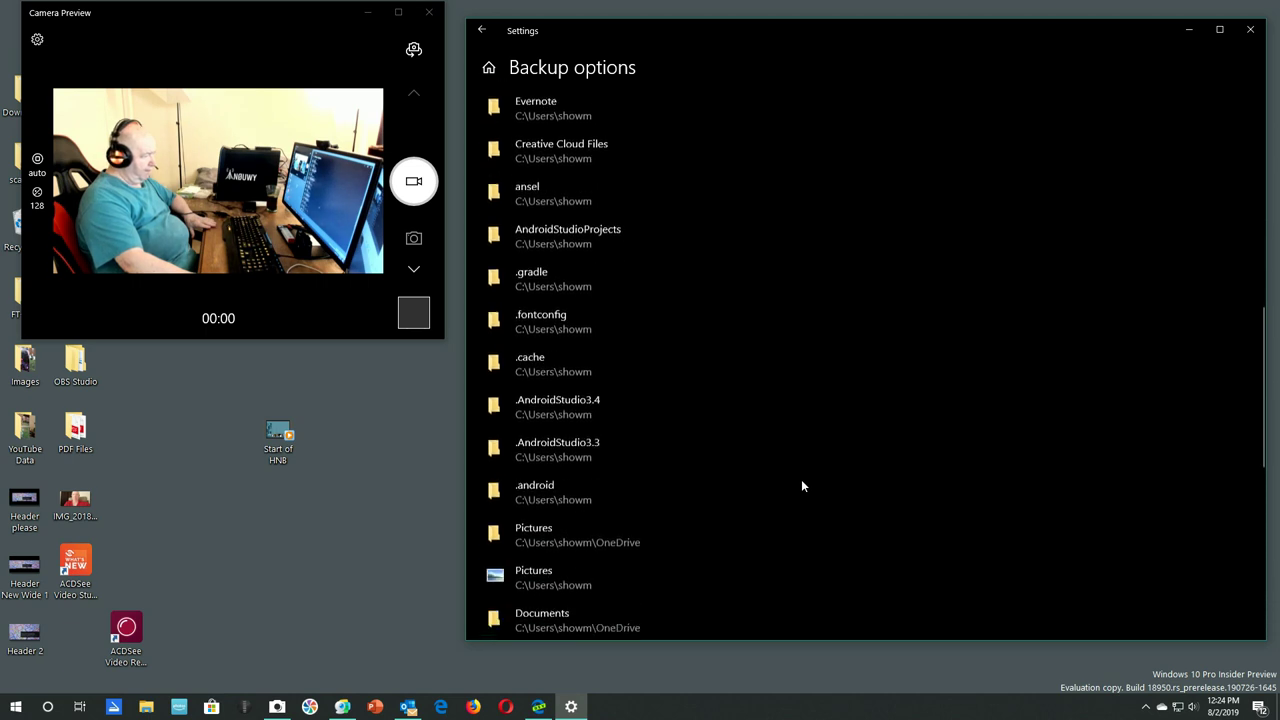
scroll(801, 486, "down", 1)
scroll(801, 485, "down", 1)
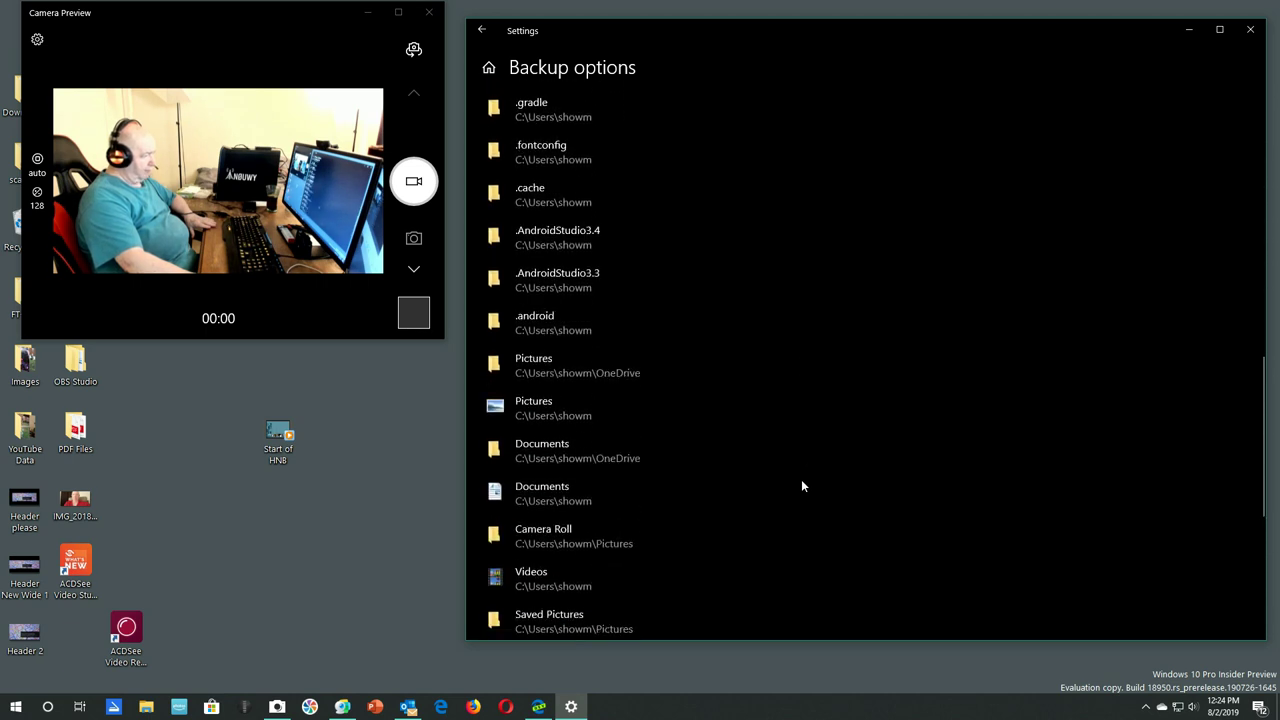
scroll(801, 485, "down", 1)
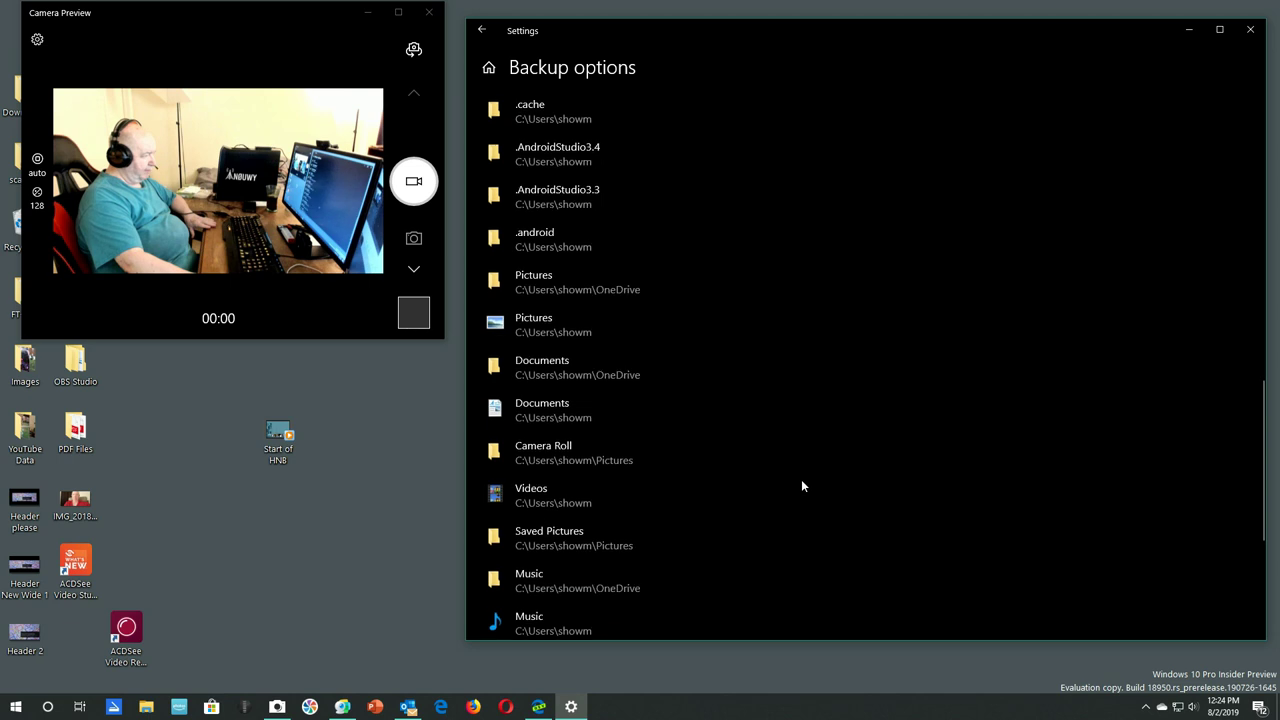
scroll(801, 486, "down", 3)
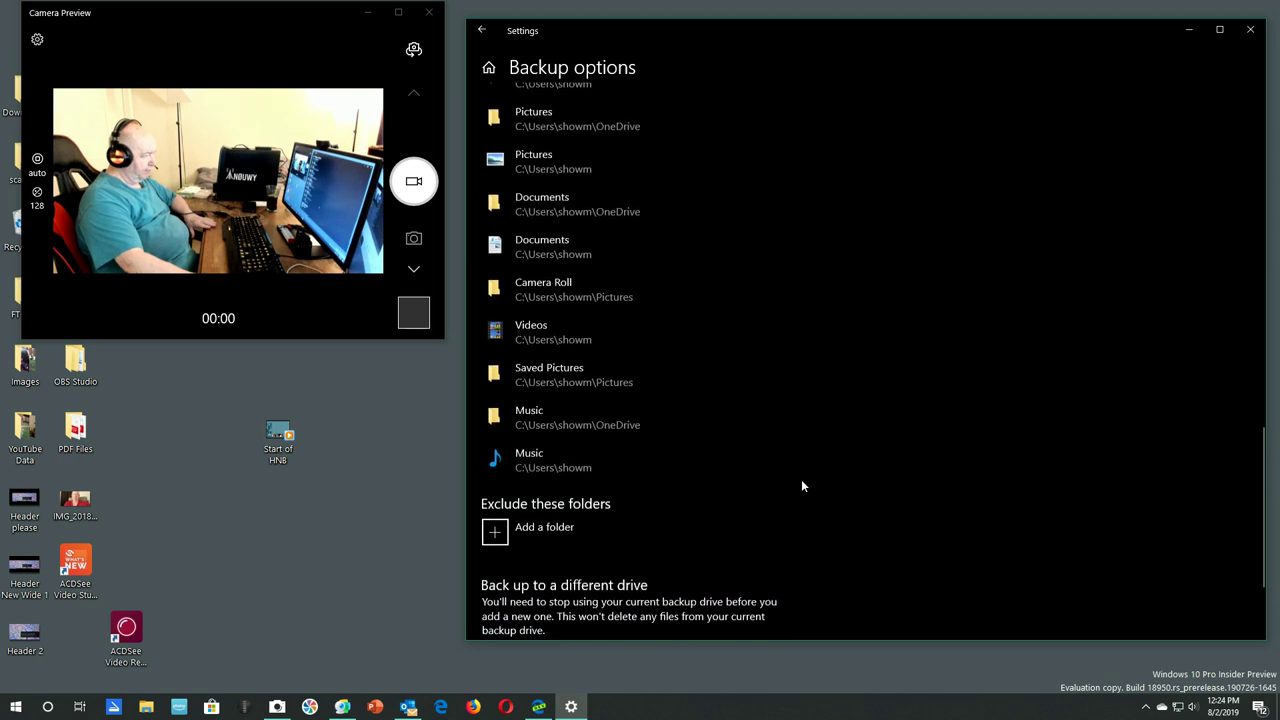
scroll(801, 486, "down", 1)
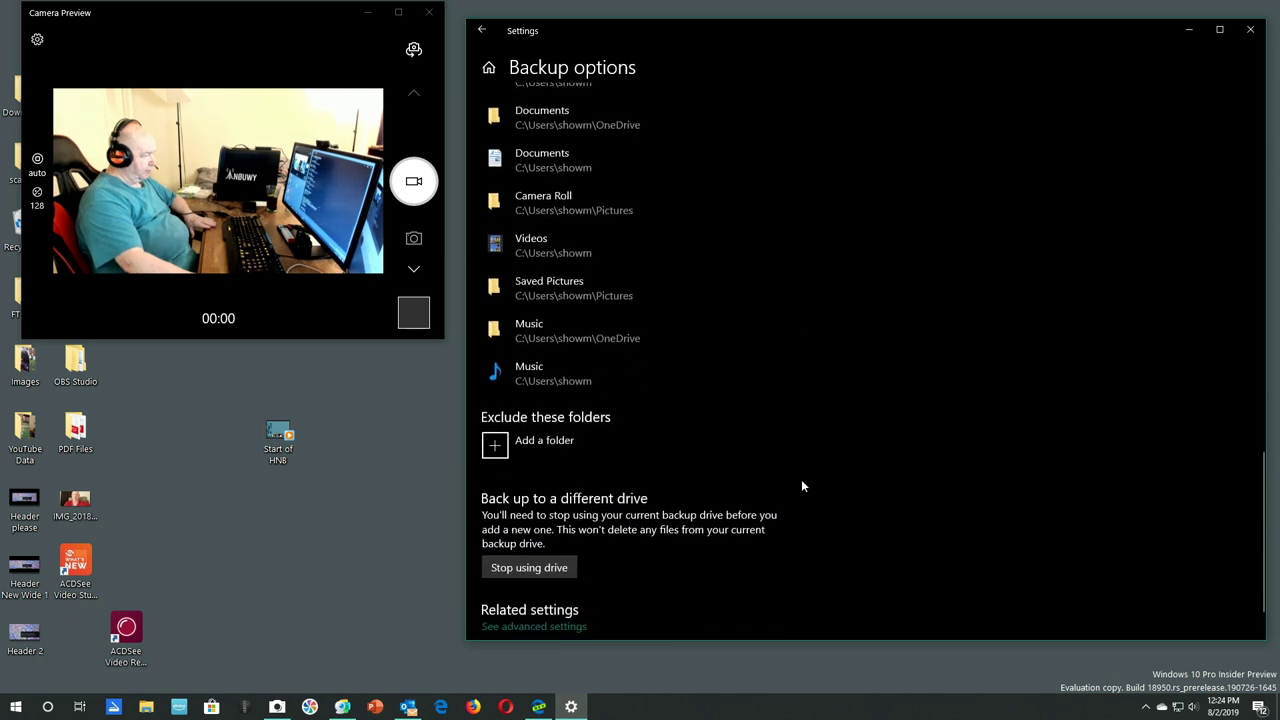
scroll(801, 486, "down", 1)
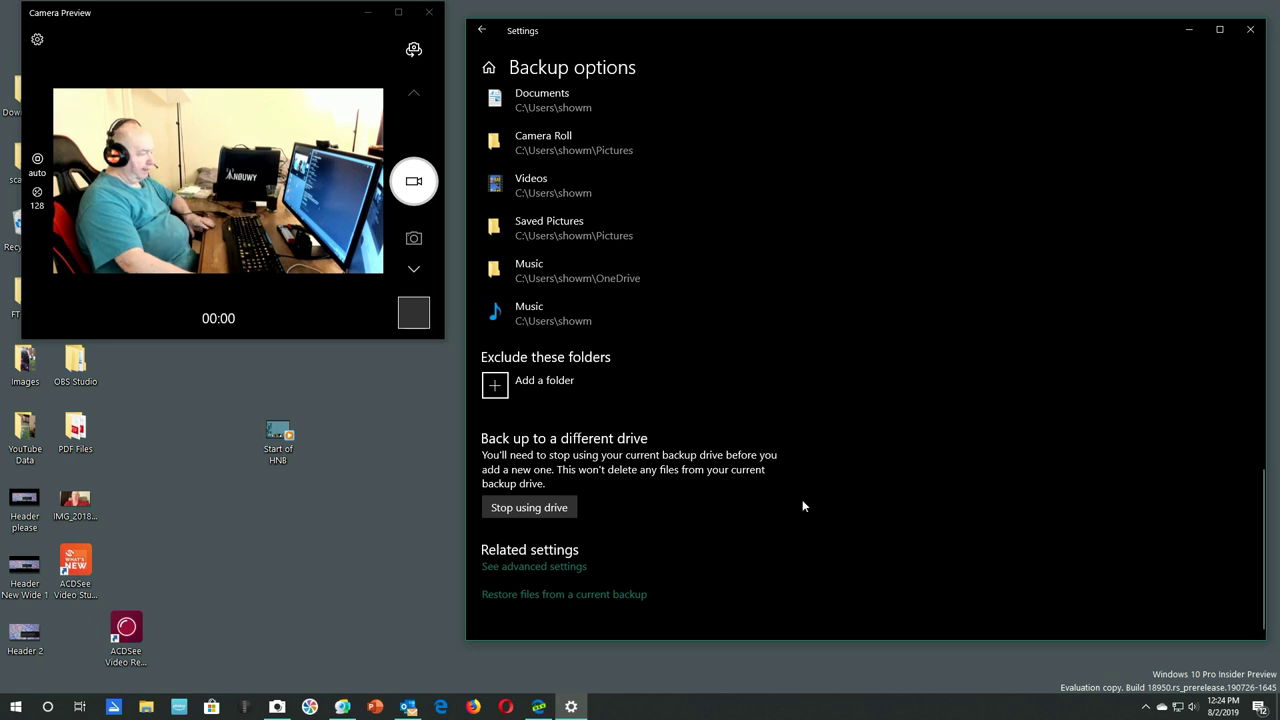
scroll(838, 512, "up", 10)
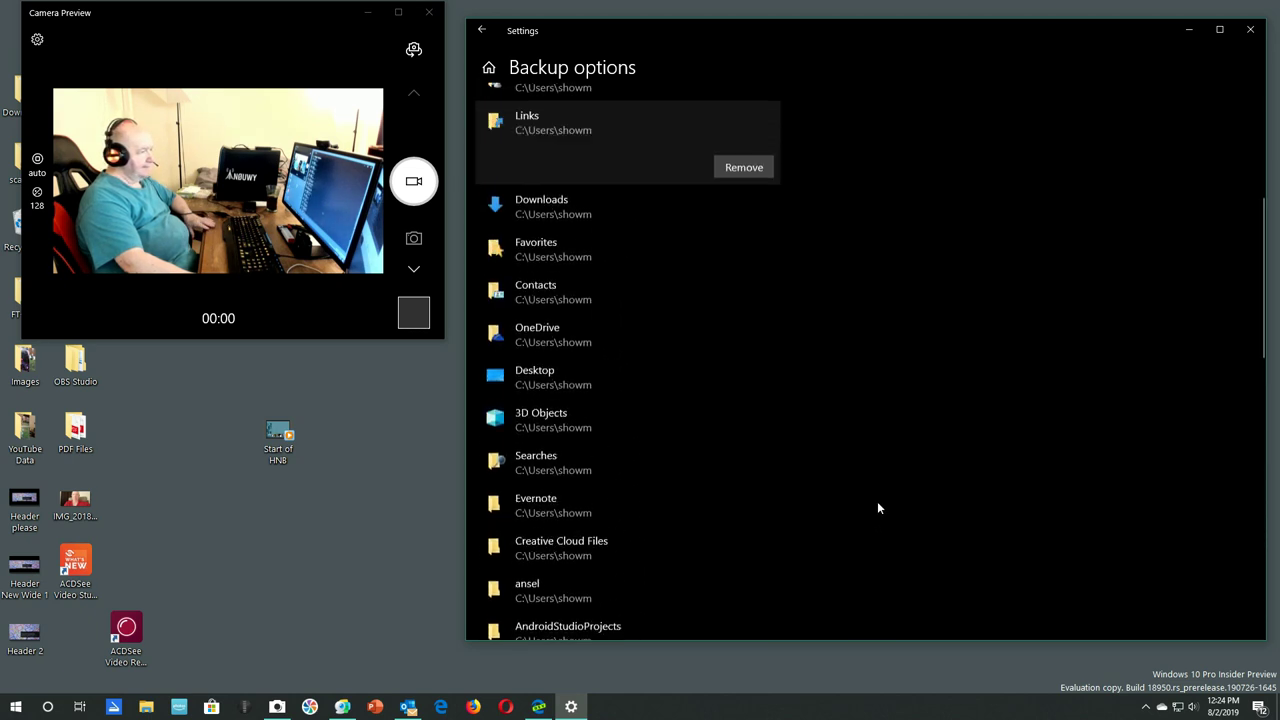
scroll(877, 503, "up", 4)
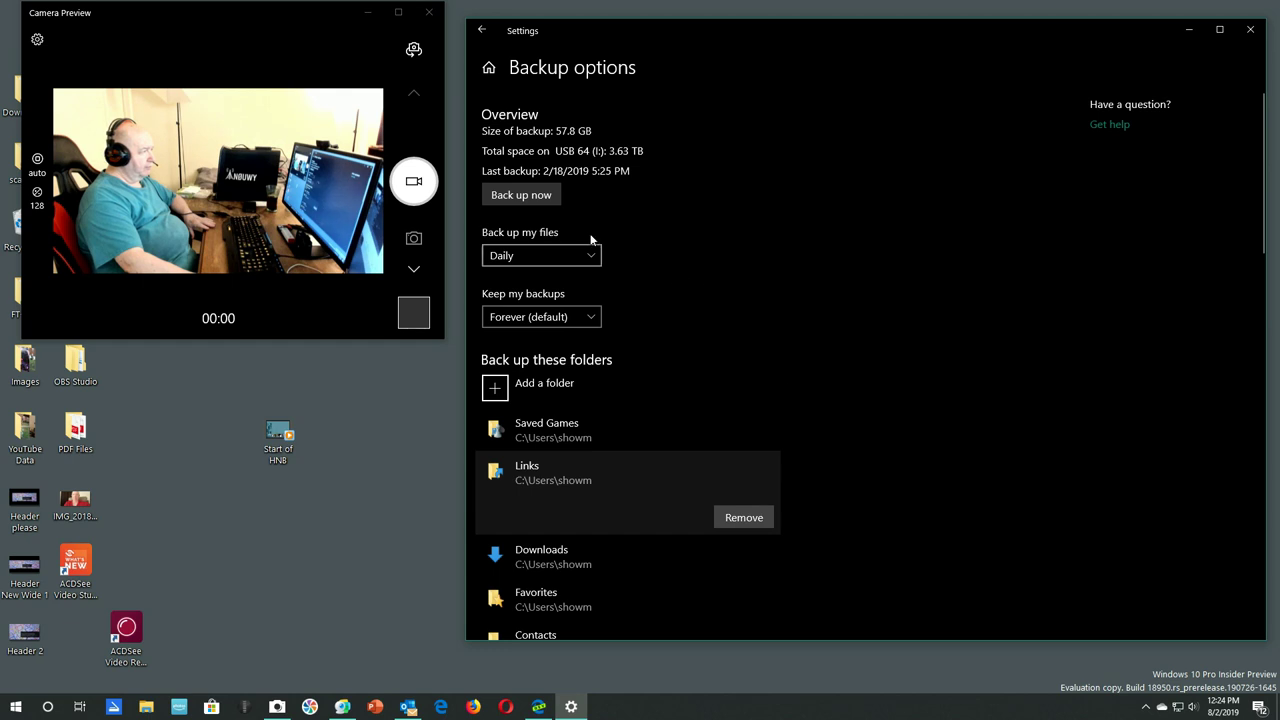
Go back from Backup options to Backup, then open the Troubleshoot page.
left_click(480, 31)
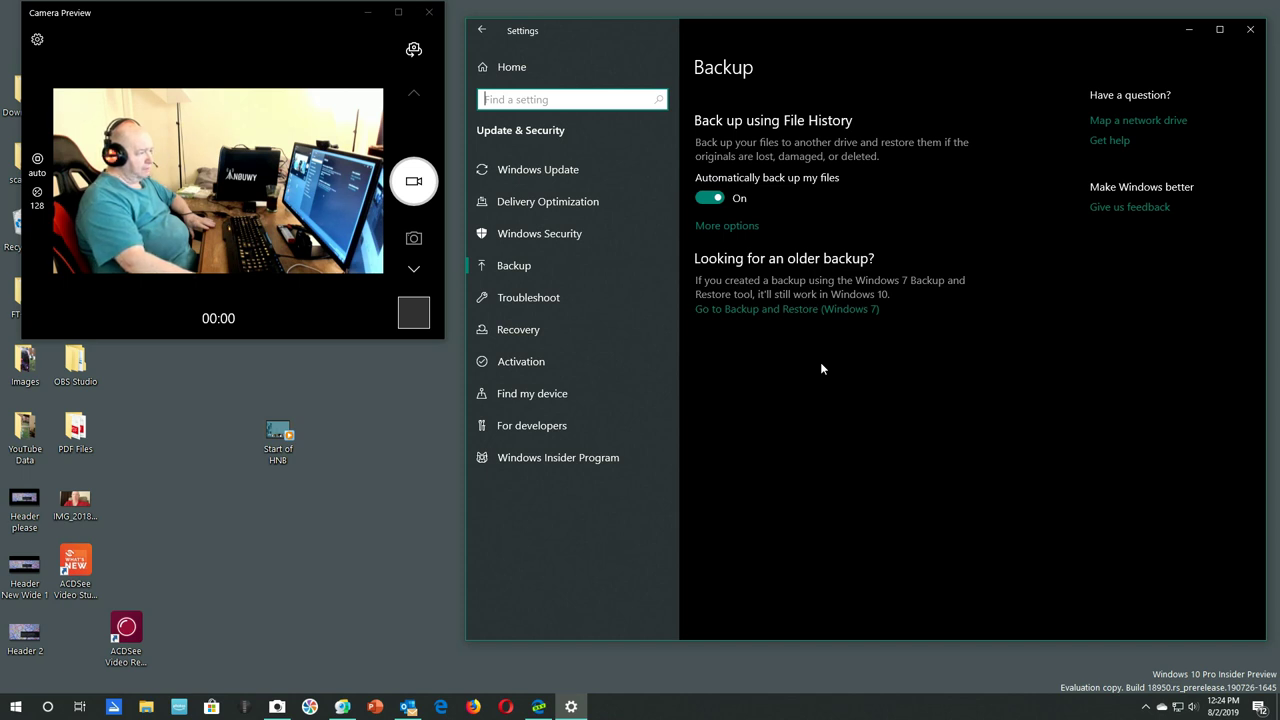
left_click(541, 308)
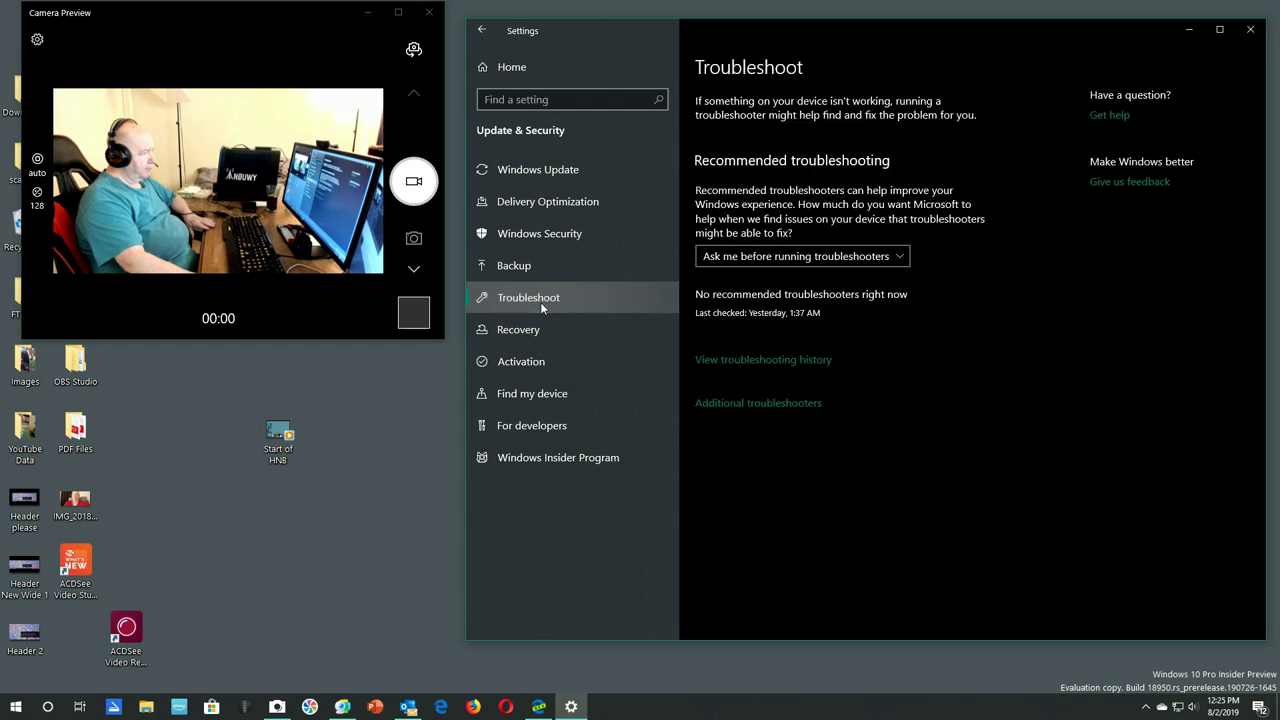
Show the Recovery page with Reset this PC and Advanced startup options.
left_click(528, 332)
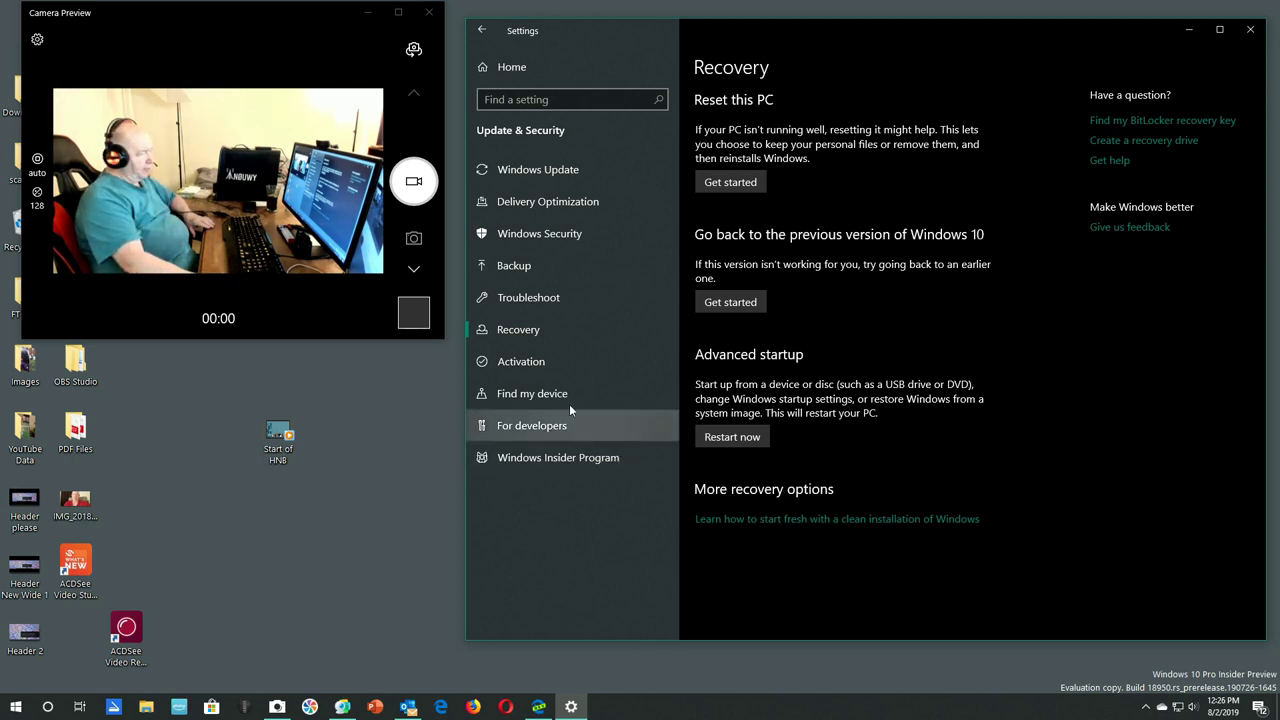
left_click(529, 368)
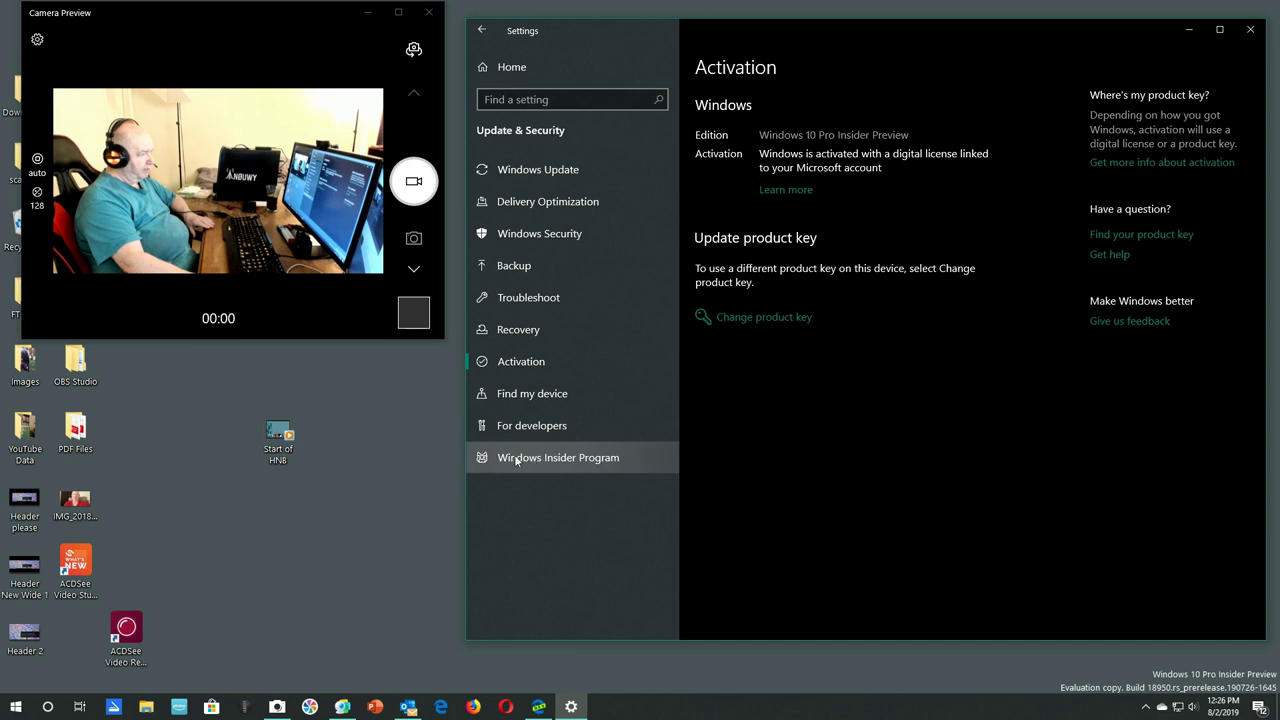
View the Windows 10 Pro activation details, then minimize the Settings window.
left_click(388, 455)
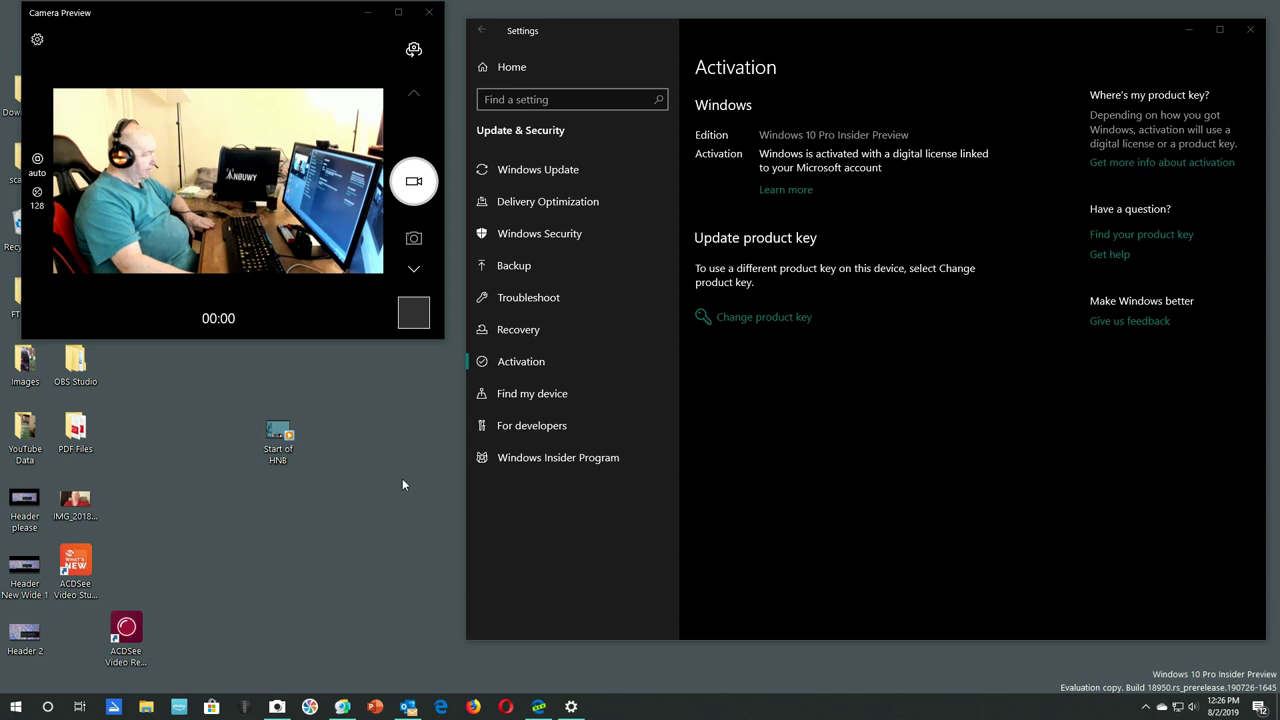
left_click(1188, 29)
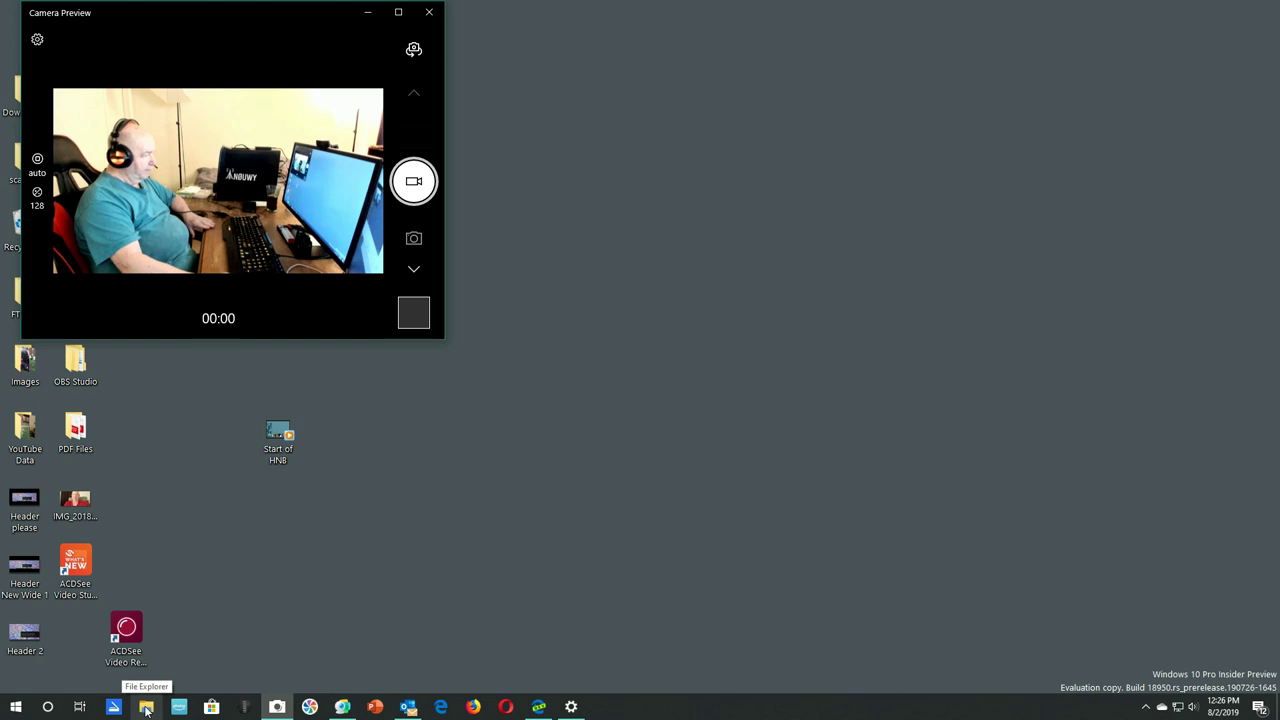
left_click(146, 710)
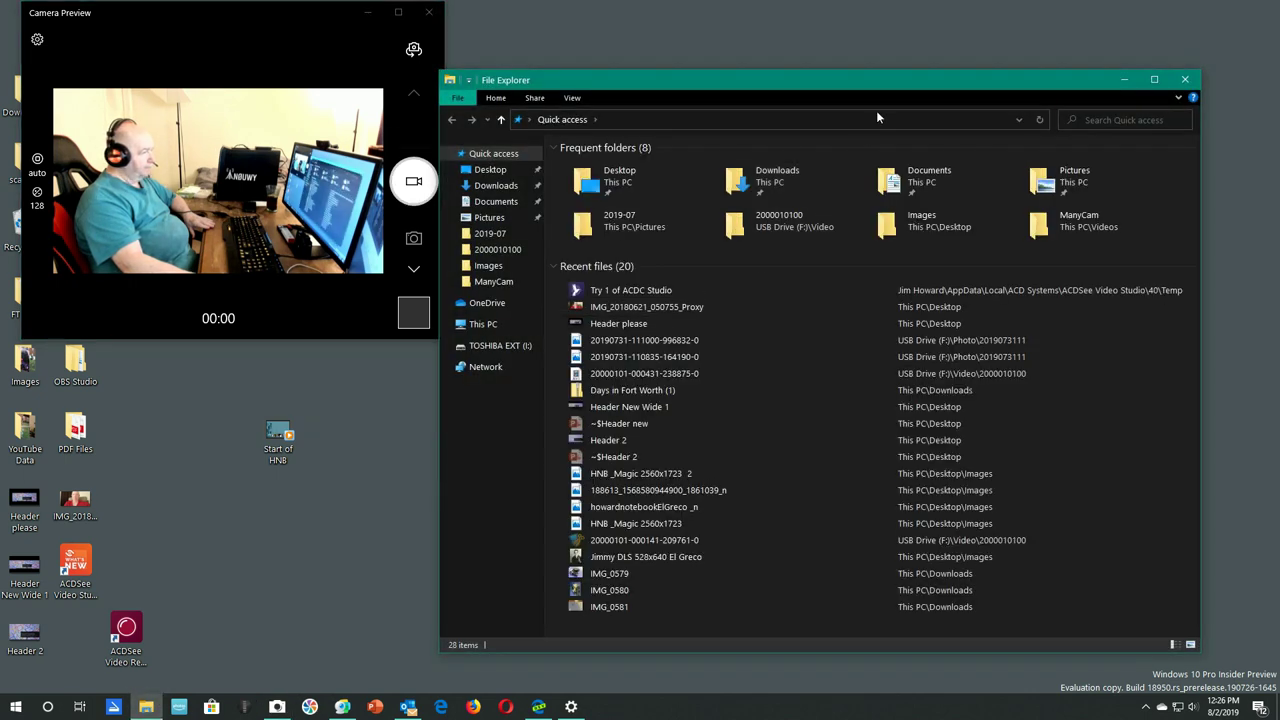
Open the warranty PDF on TOSHIBA EXT (I:), close it, and return to the drive.
left_click_drag(907, 81, 932, 32)
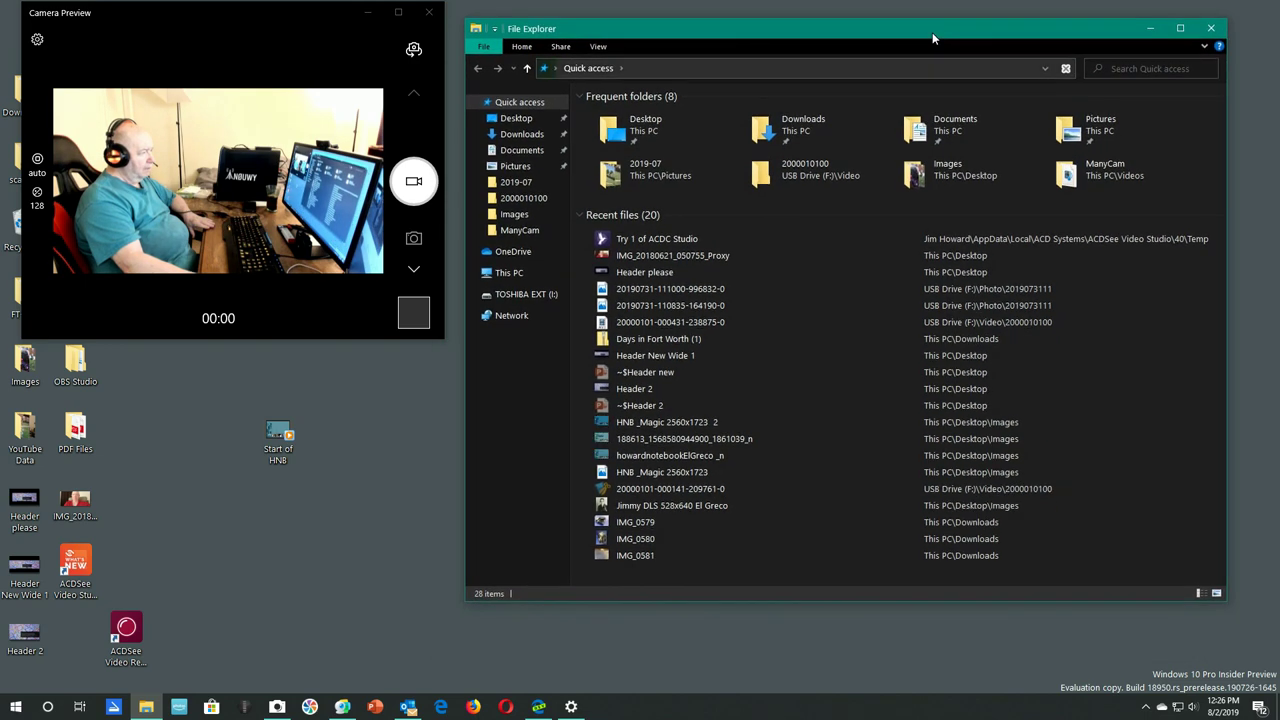
left_click(545, 303)
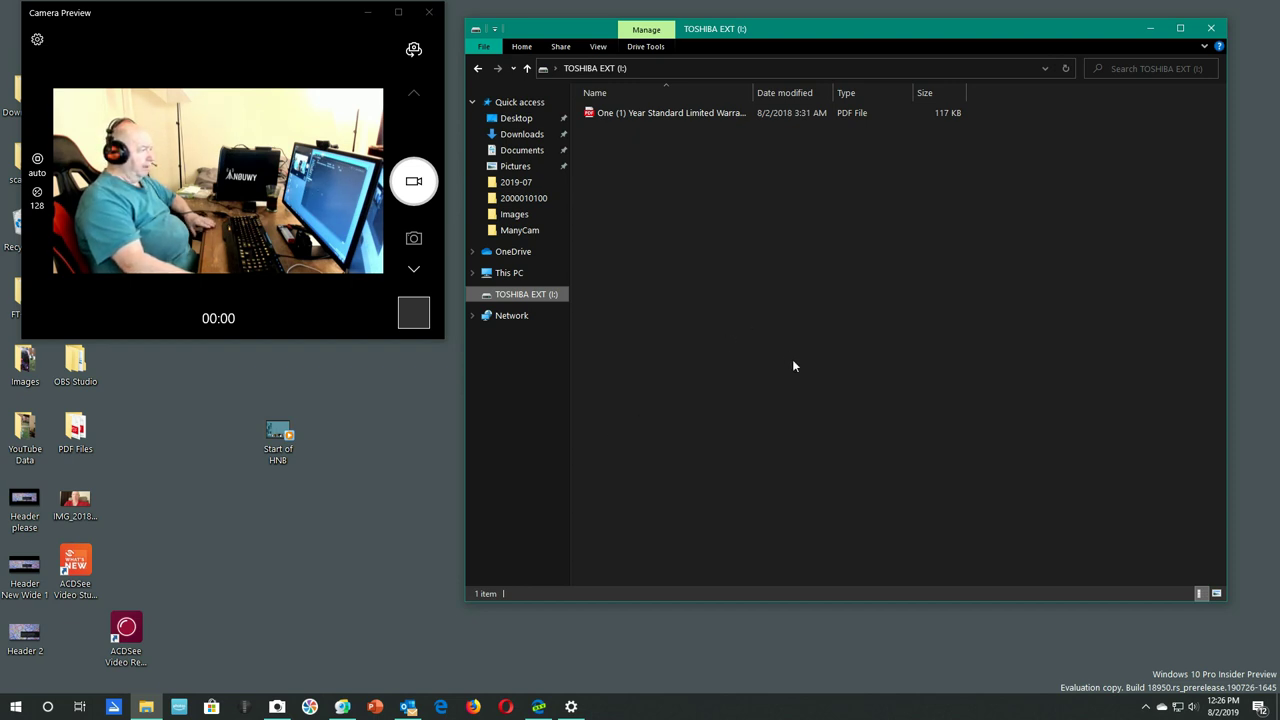
left_click(747, 112)
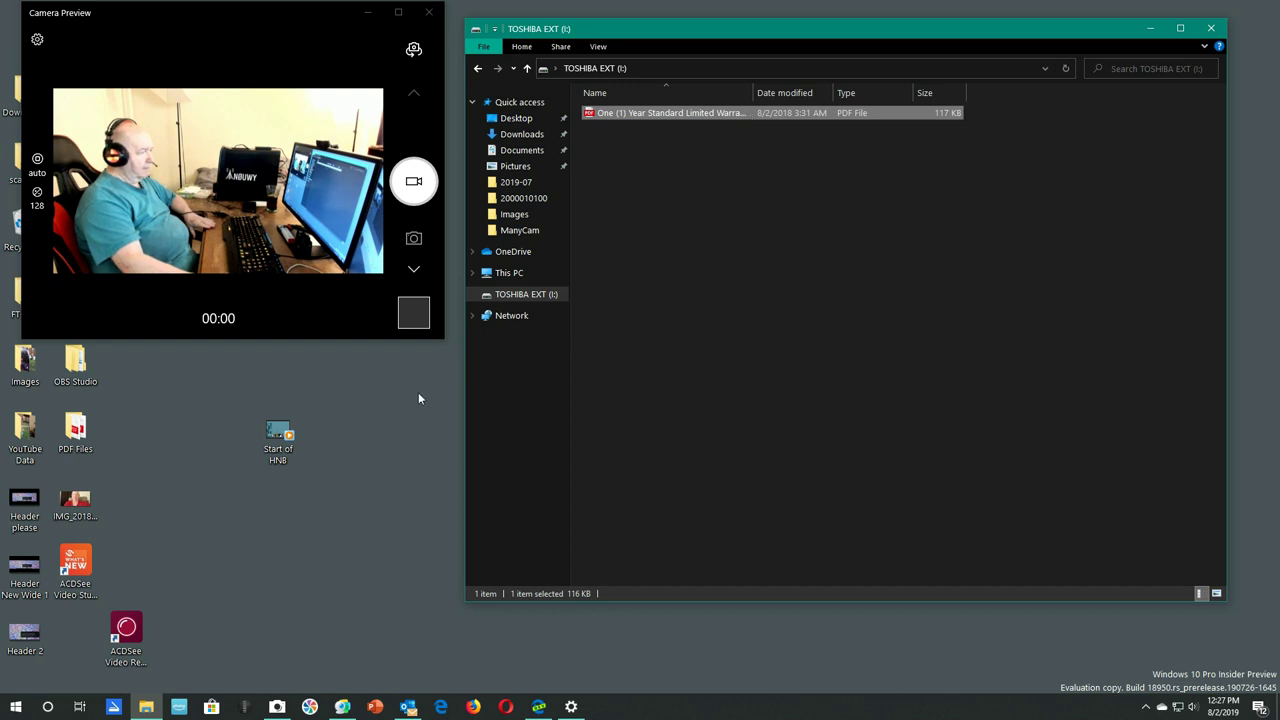
key("Return")
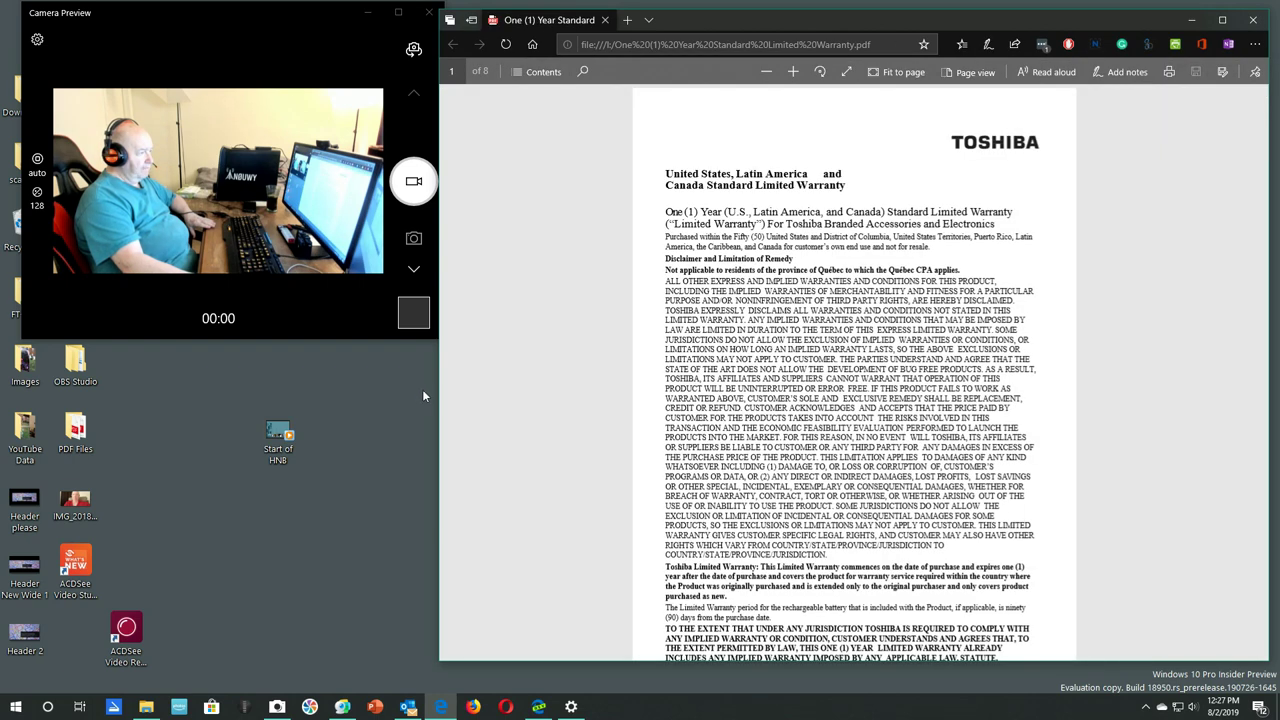
left_click(1259, 27)
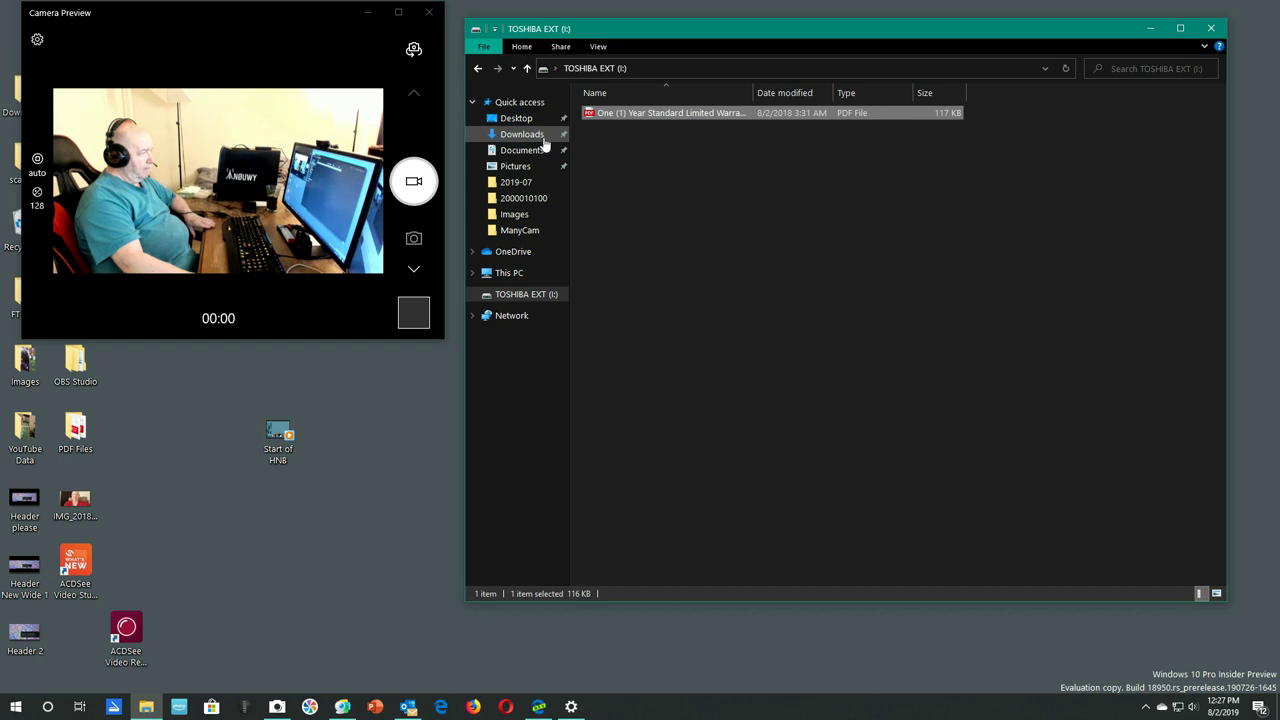
left_click(543, 296)
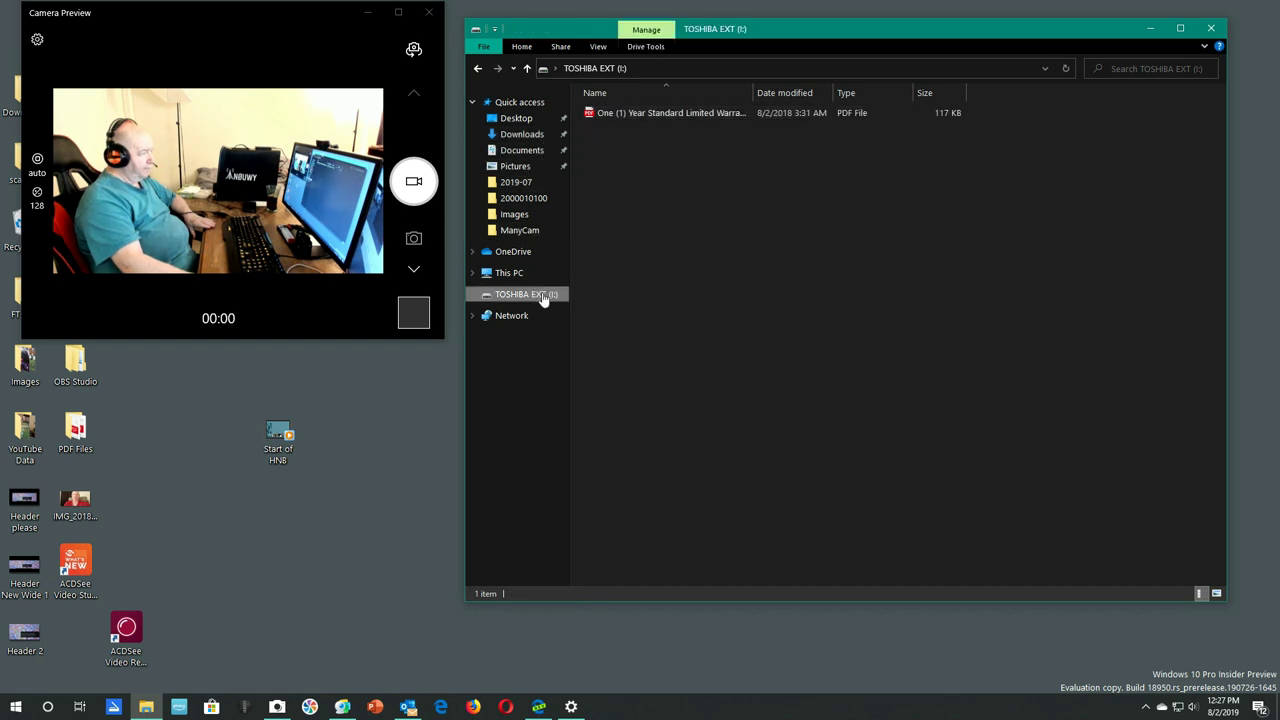
right_click(665, 196)
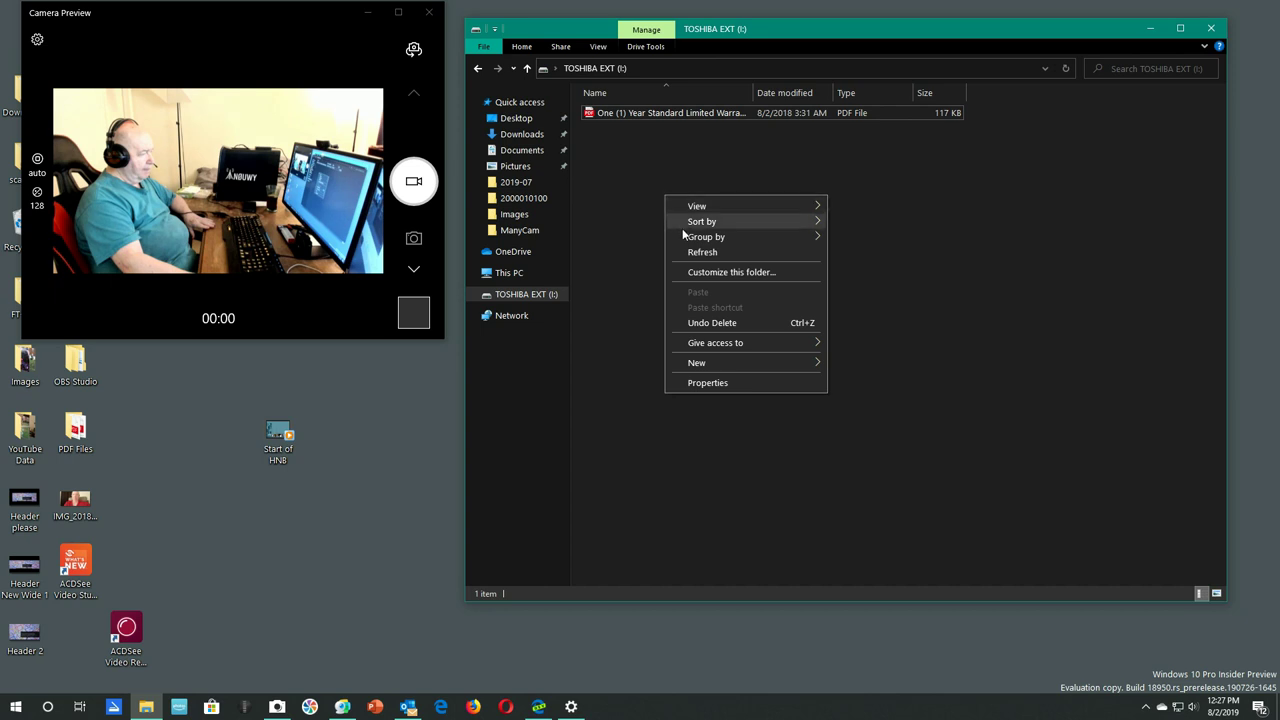
mouse_move(697, 363)
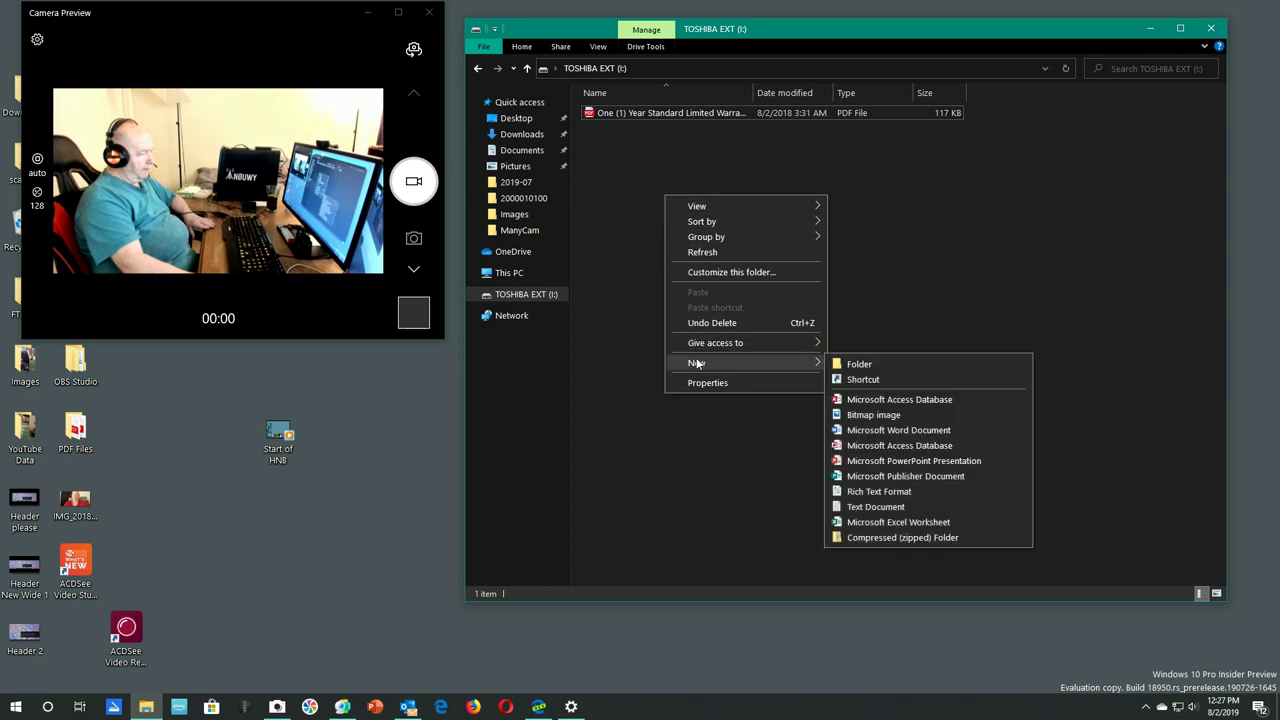
left_click(846, 364)
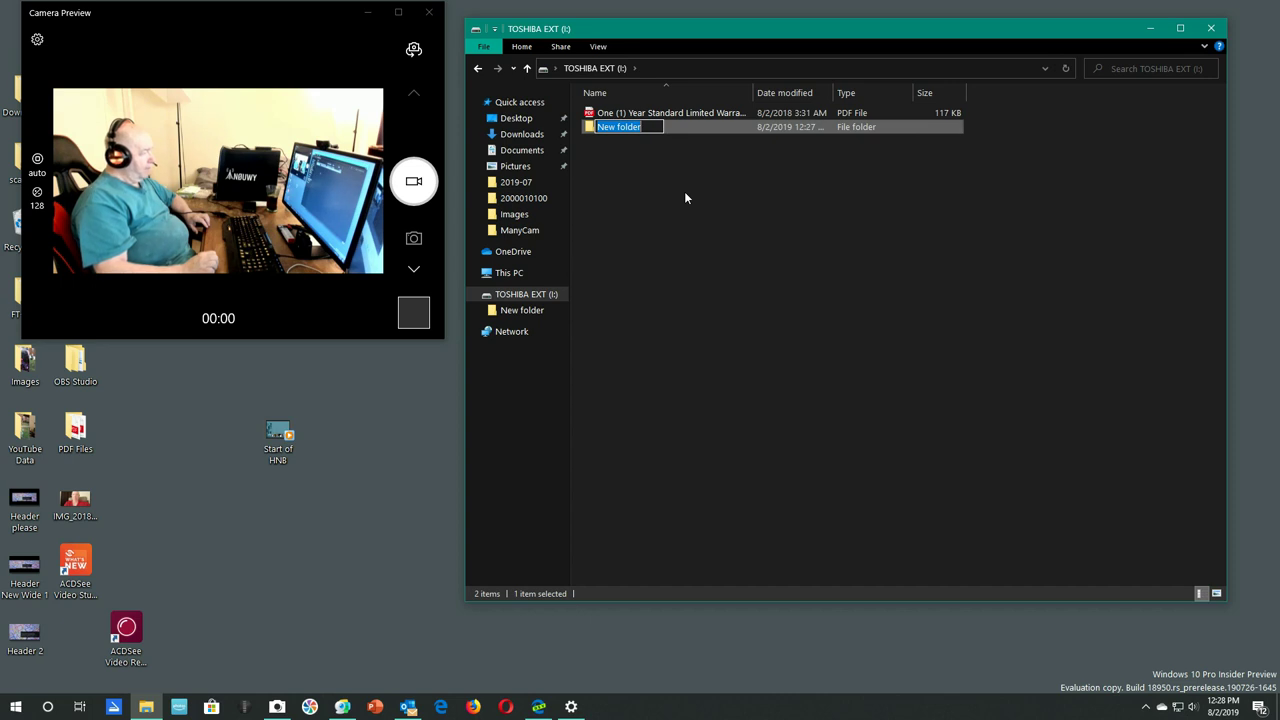
left_click(730, 198)
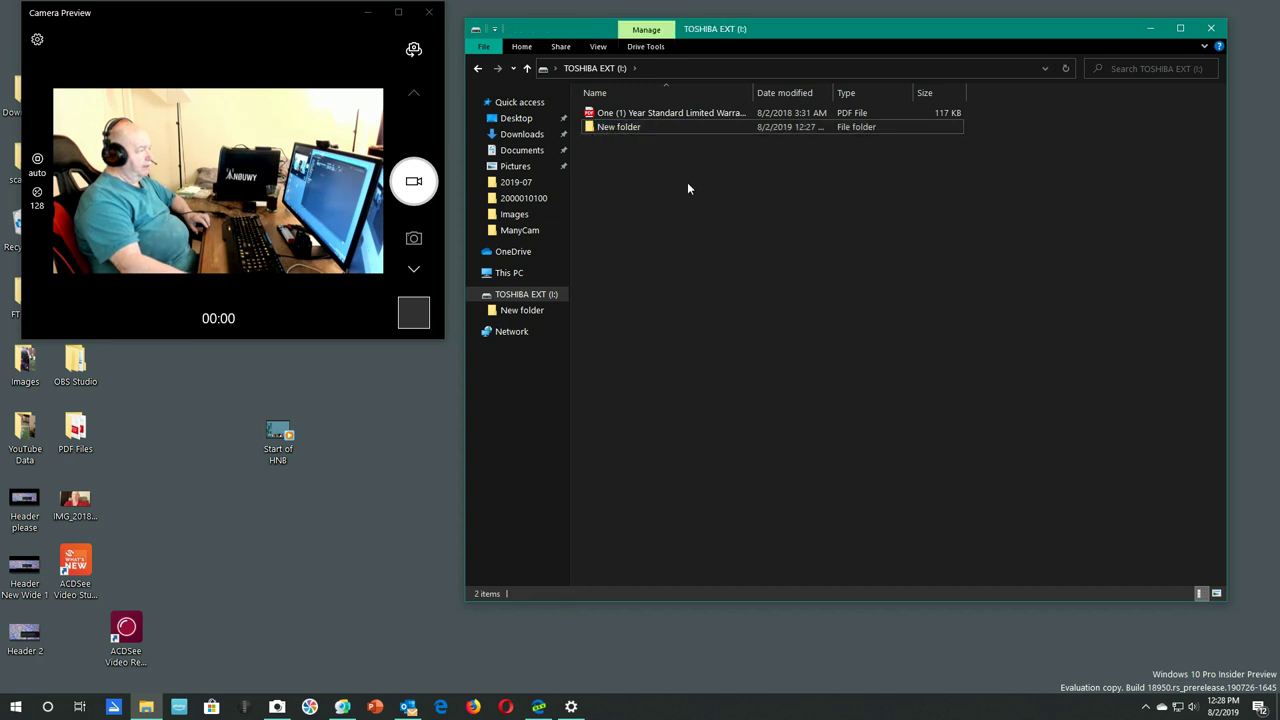
right_click(658, 126)
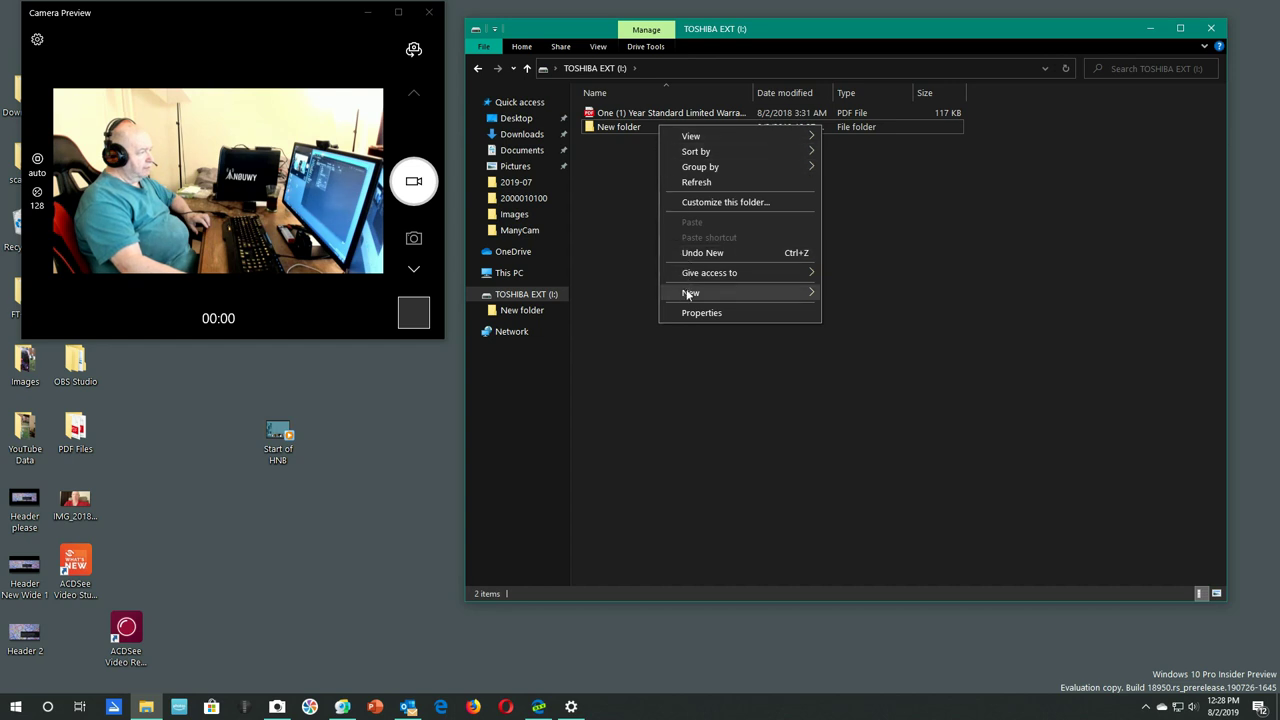
mouse_move(688, 294)
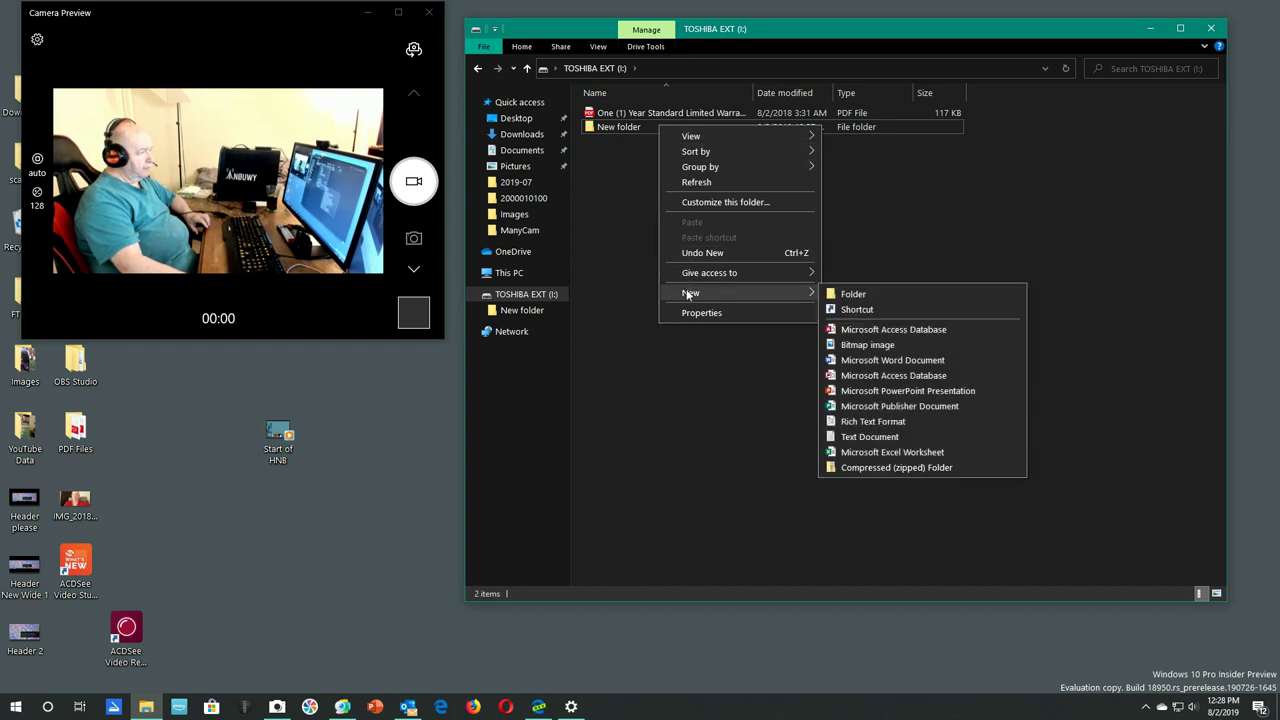
left_click(861, 195)
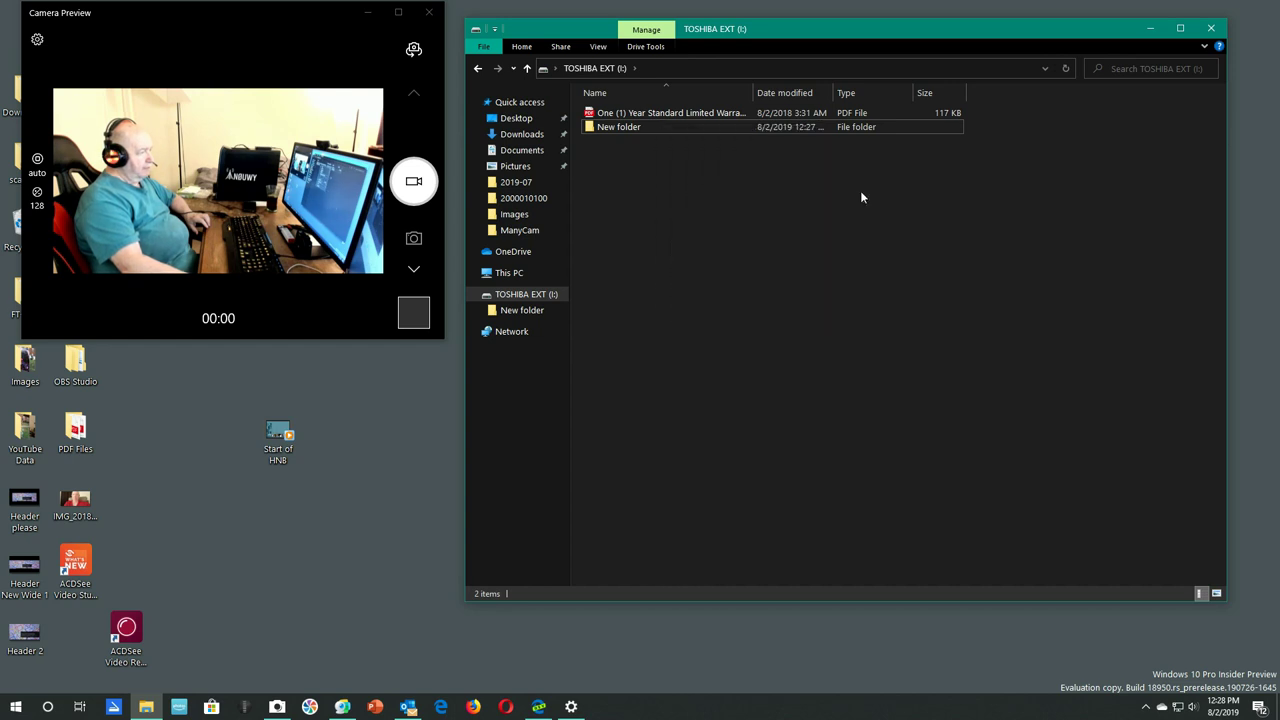
left_click(682, 126)
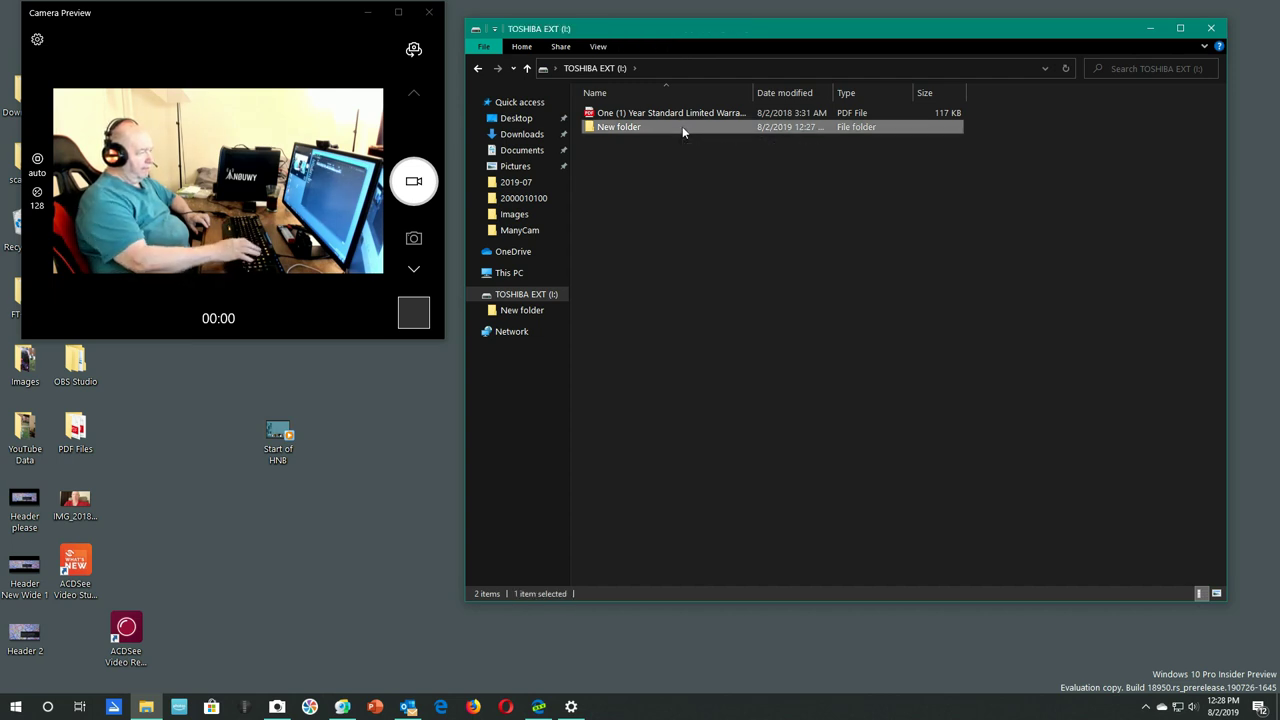
key("Delete")
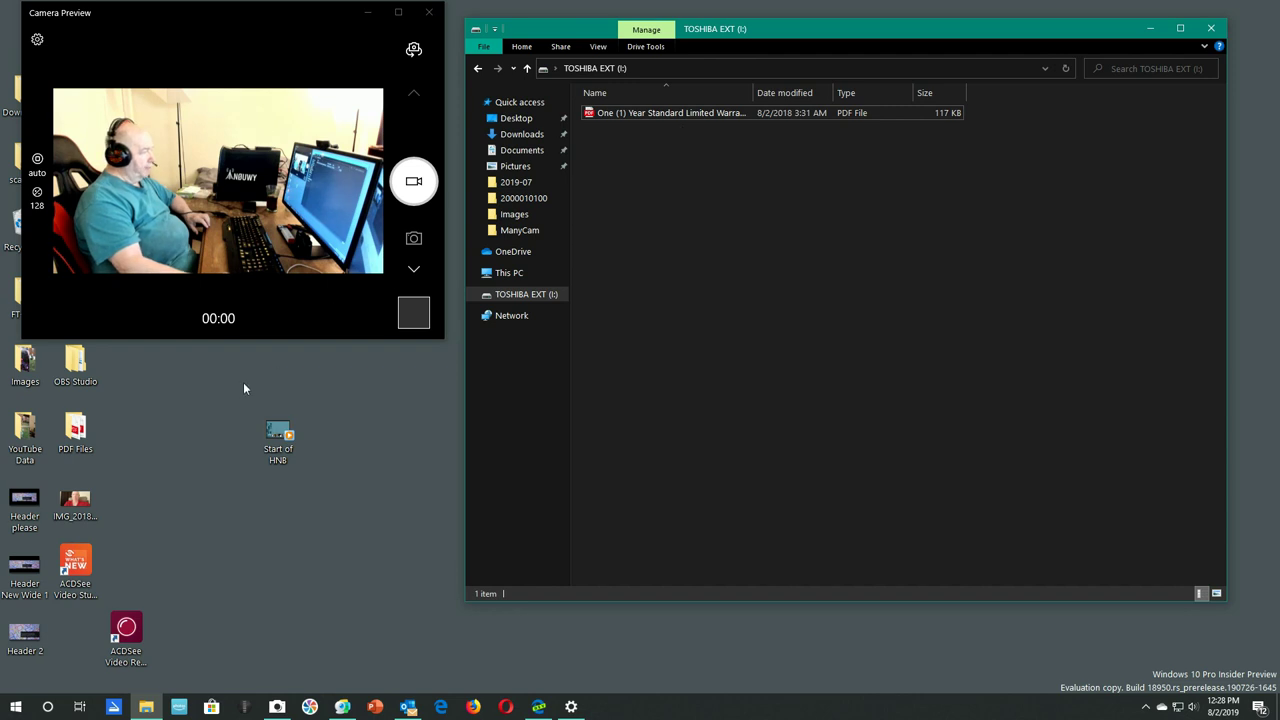
Check the desktop YouTube Data folder, then copy it onto the TOSHIBA EXT (I:) drive.
double_click(29, 432)
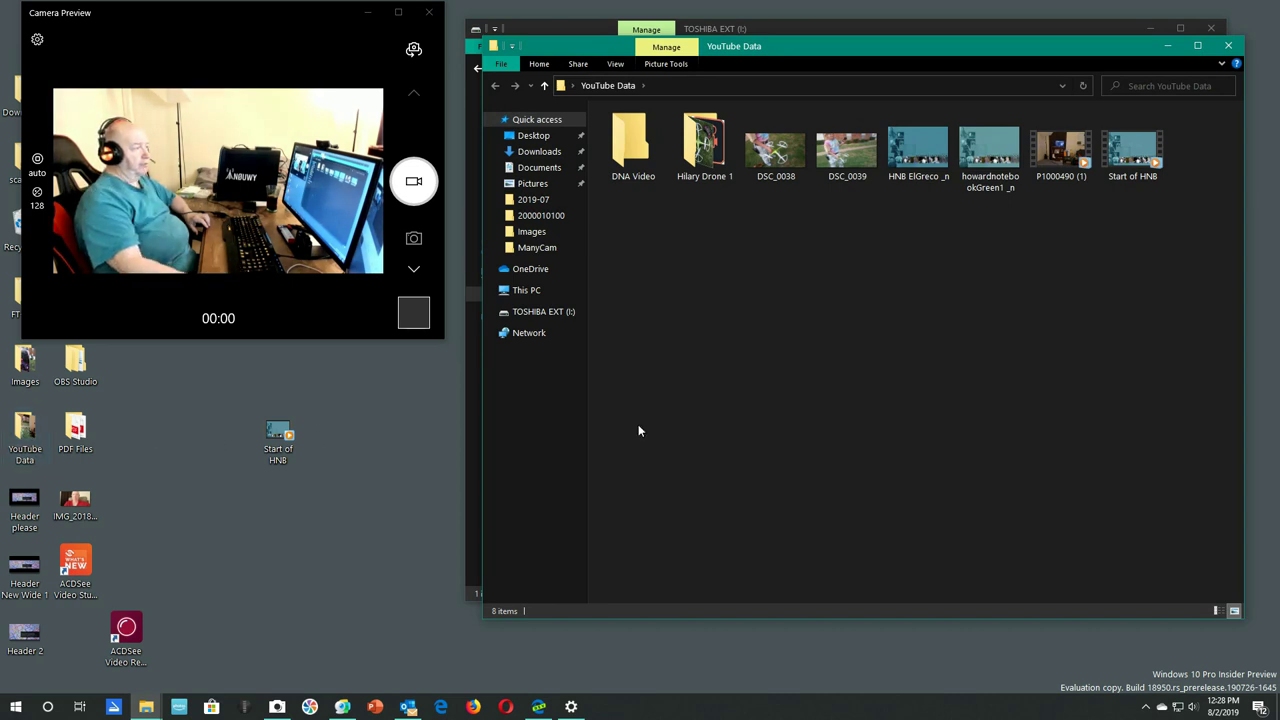
left_click(1228, 46)
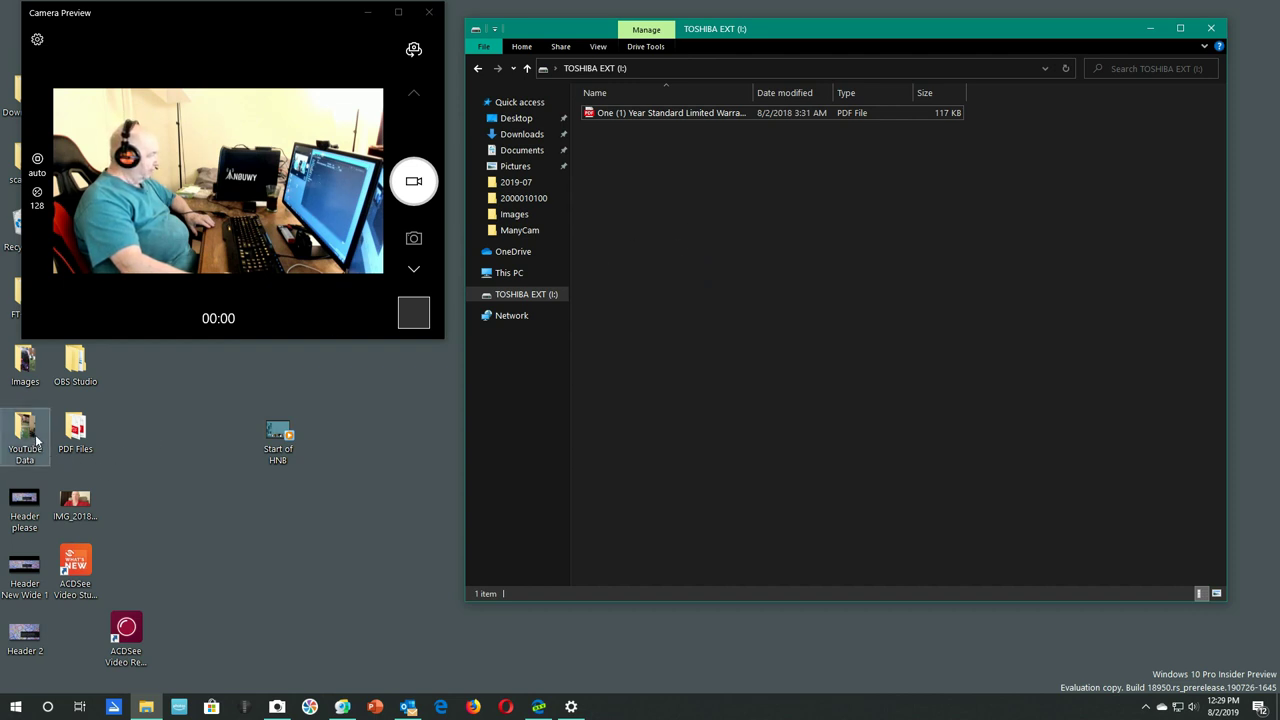
left_click_drag(30, 430, 621, 175)
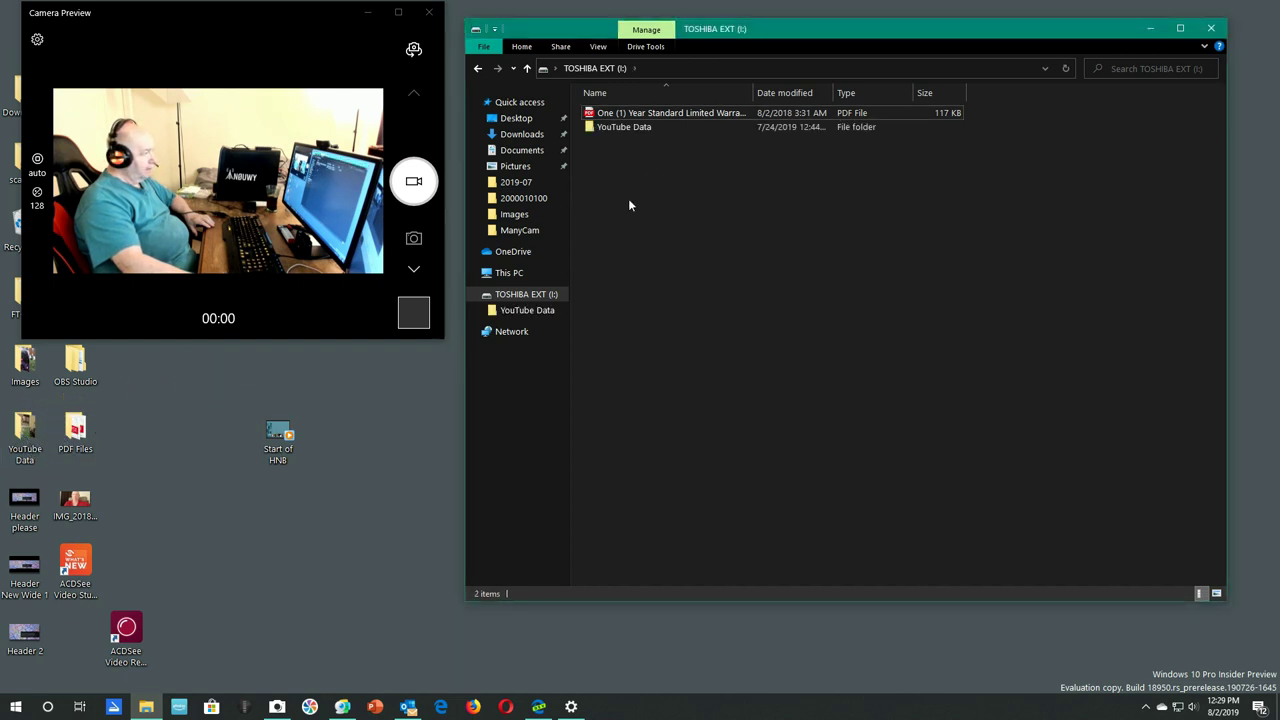
Delete the original YouTube Data folder from the desktop with administrator permission, then open the drive copy.
left_click(25, 432)
right_click(28, 430)
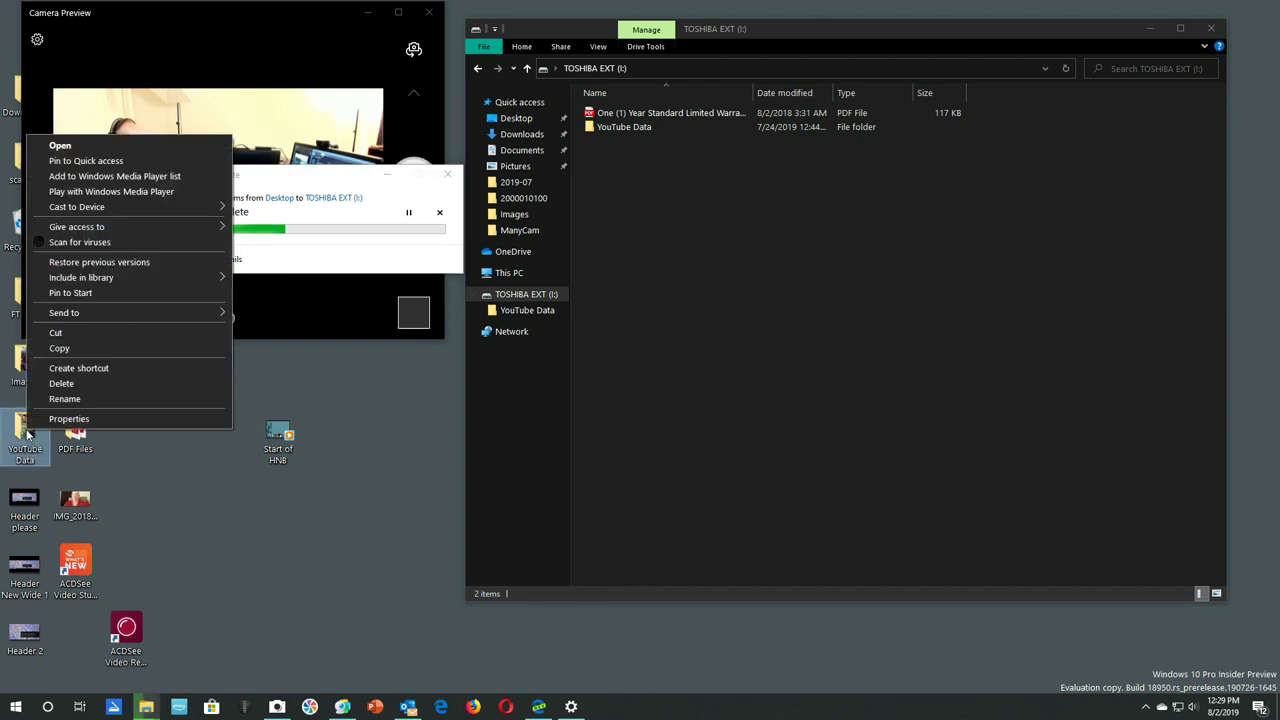
left_click(62, 384)
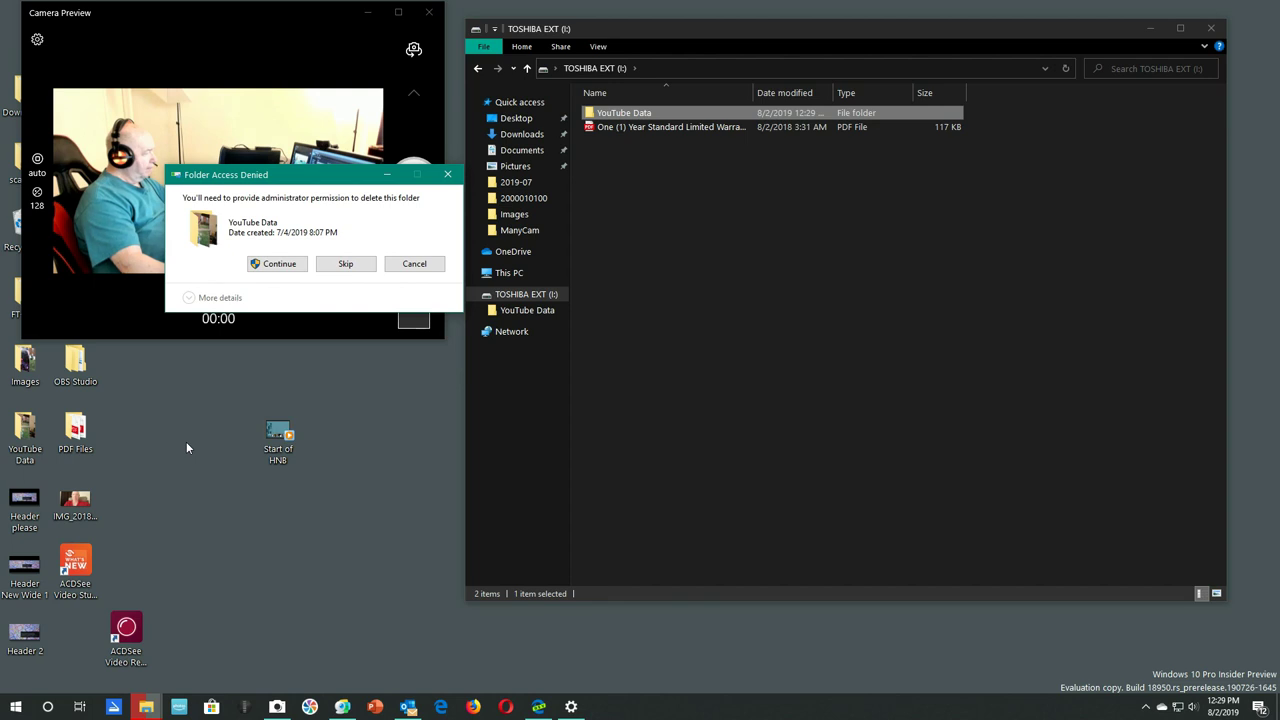
left_click(280, 264)
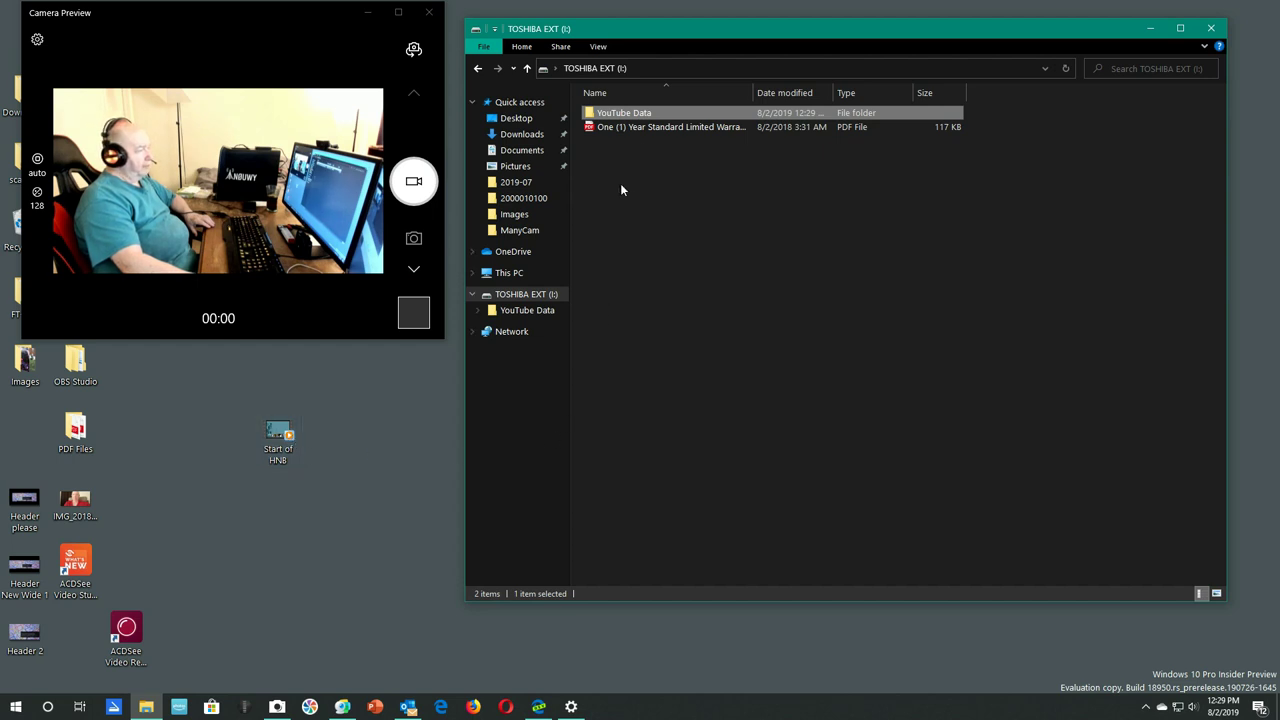
double_click(655, 117)
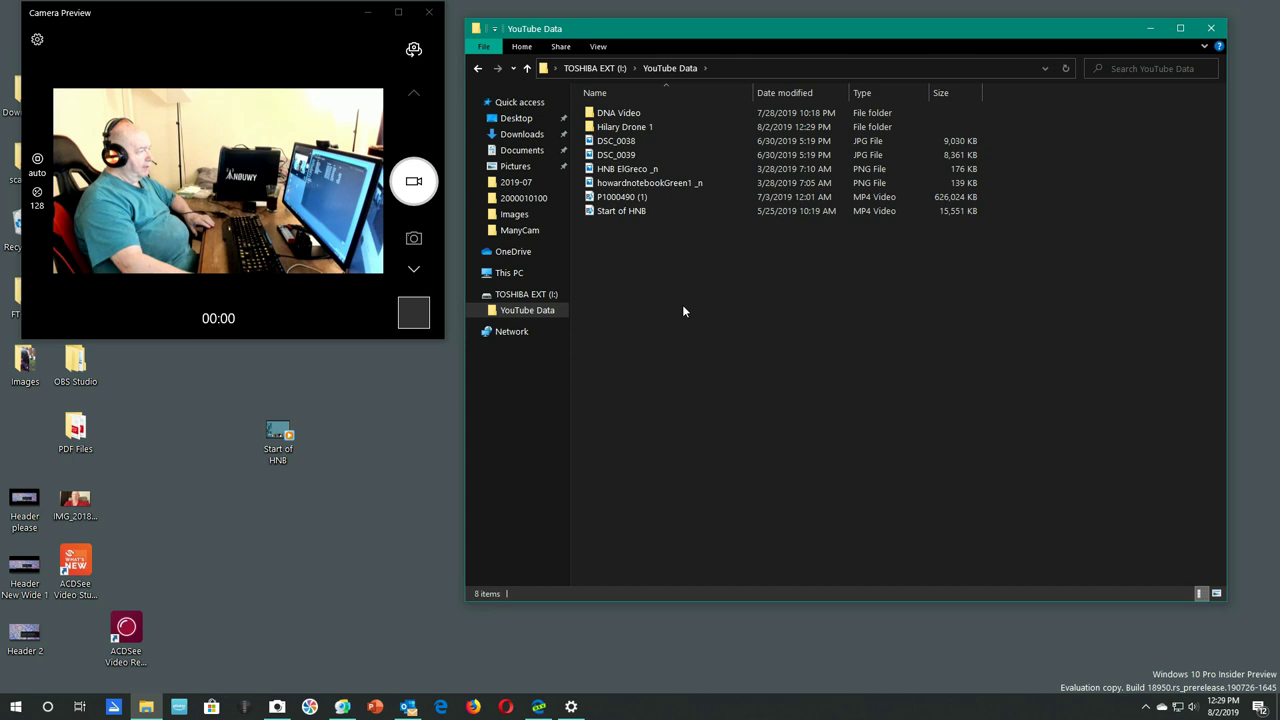
Play the Start of HNB video from YouTube Data, then close the media player.
double_click(649, 210)
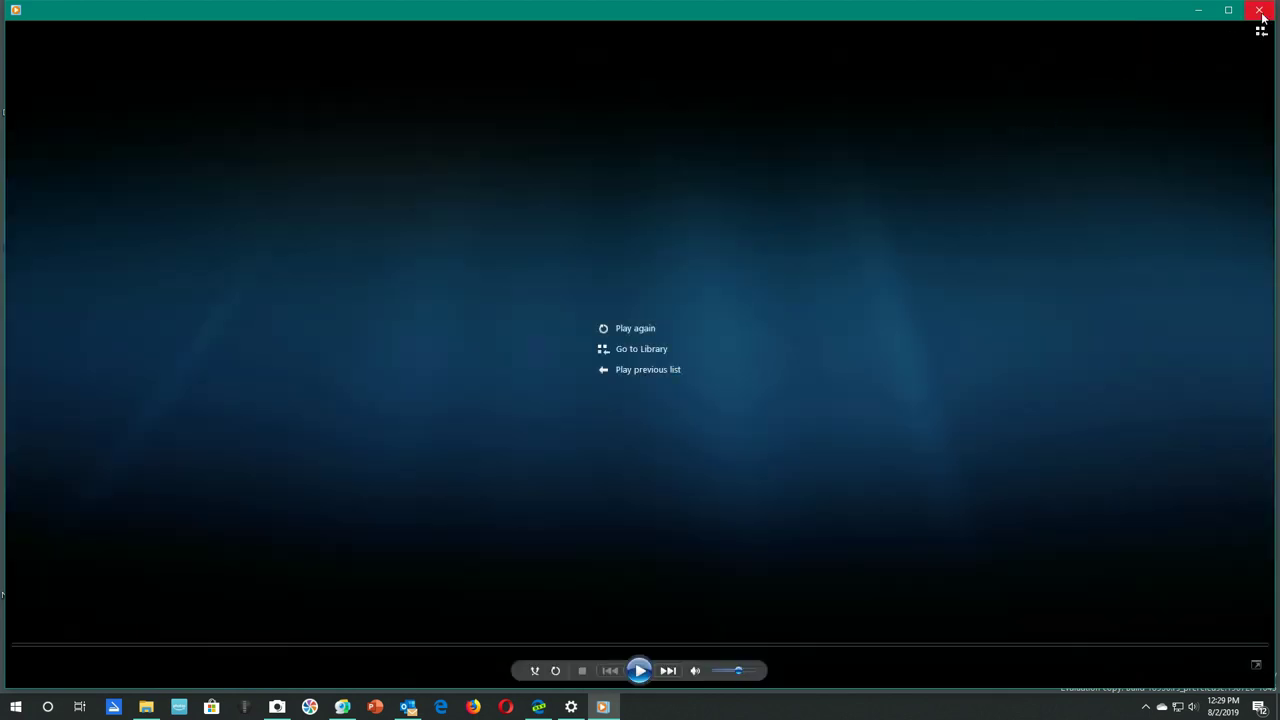
left_click(1260, 11)
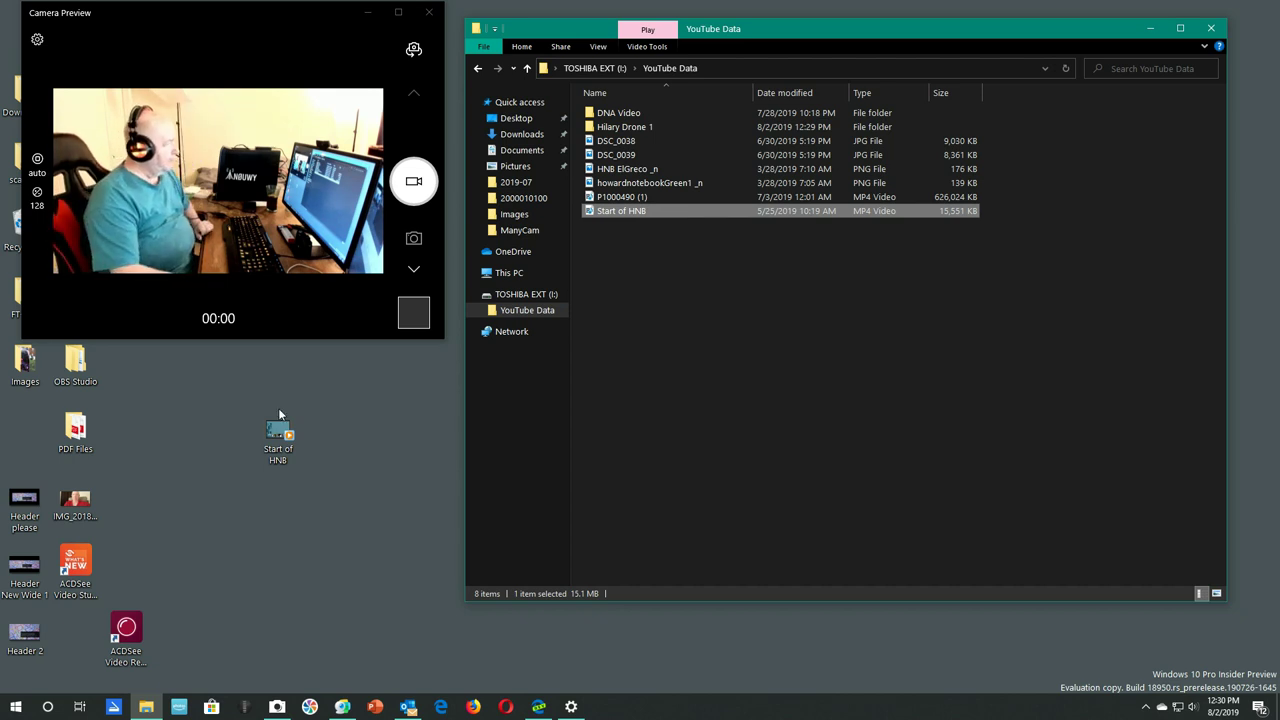
left_click(398, 12)
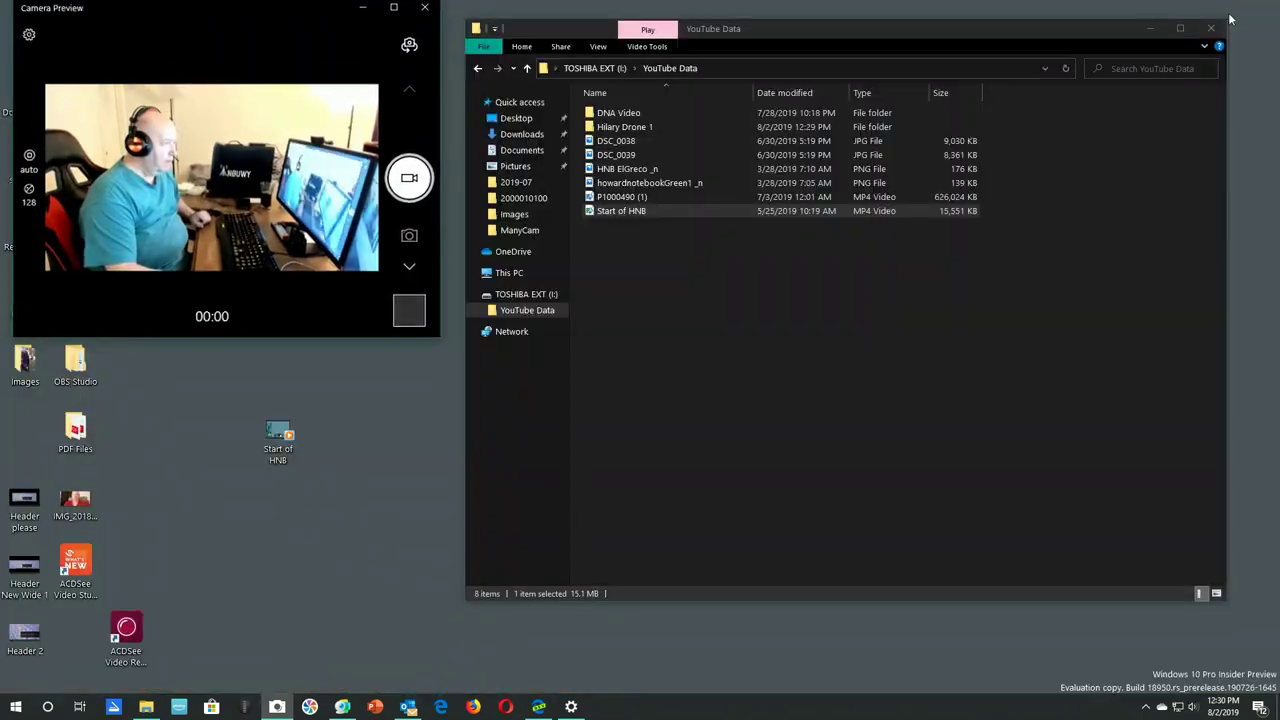
left_click(1233, 10)
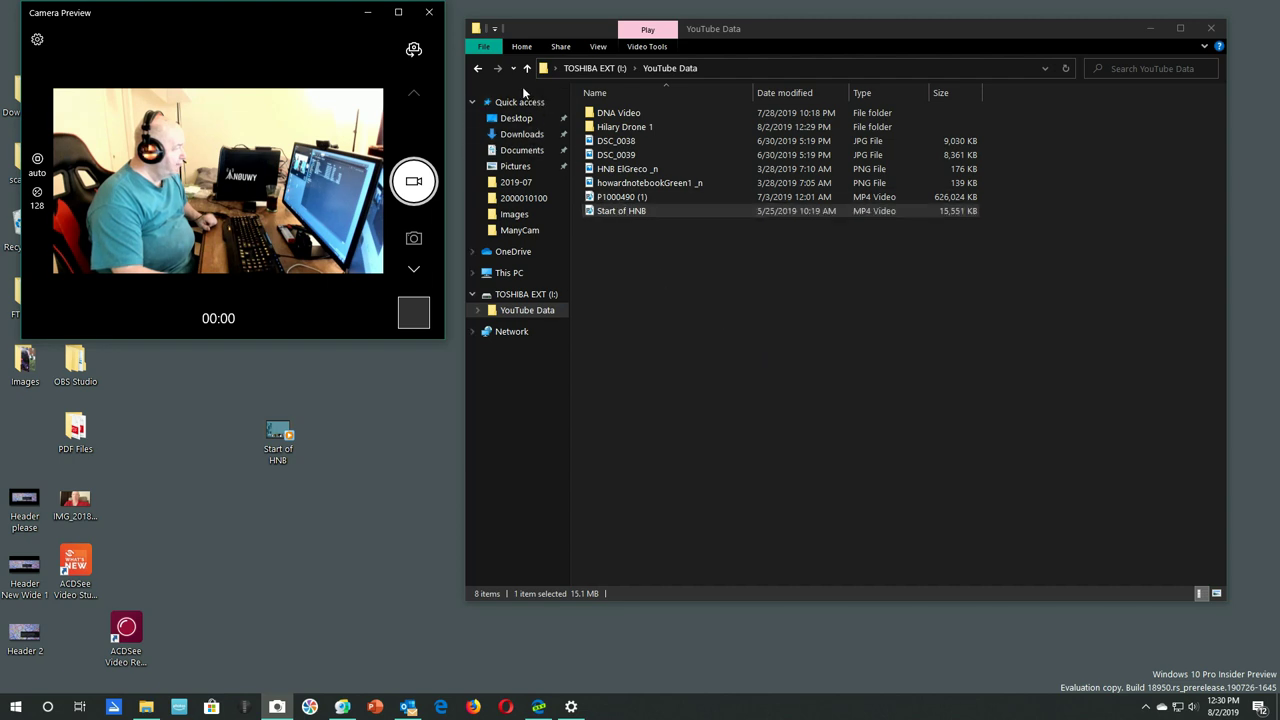
left_click(478, 68)
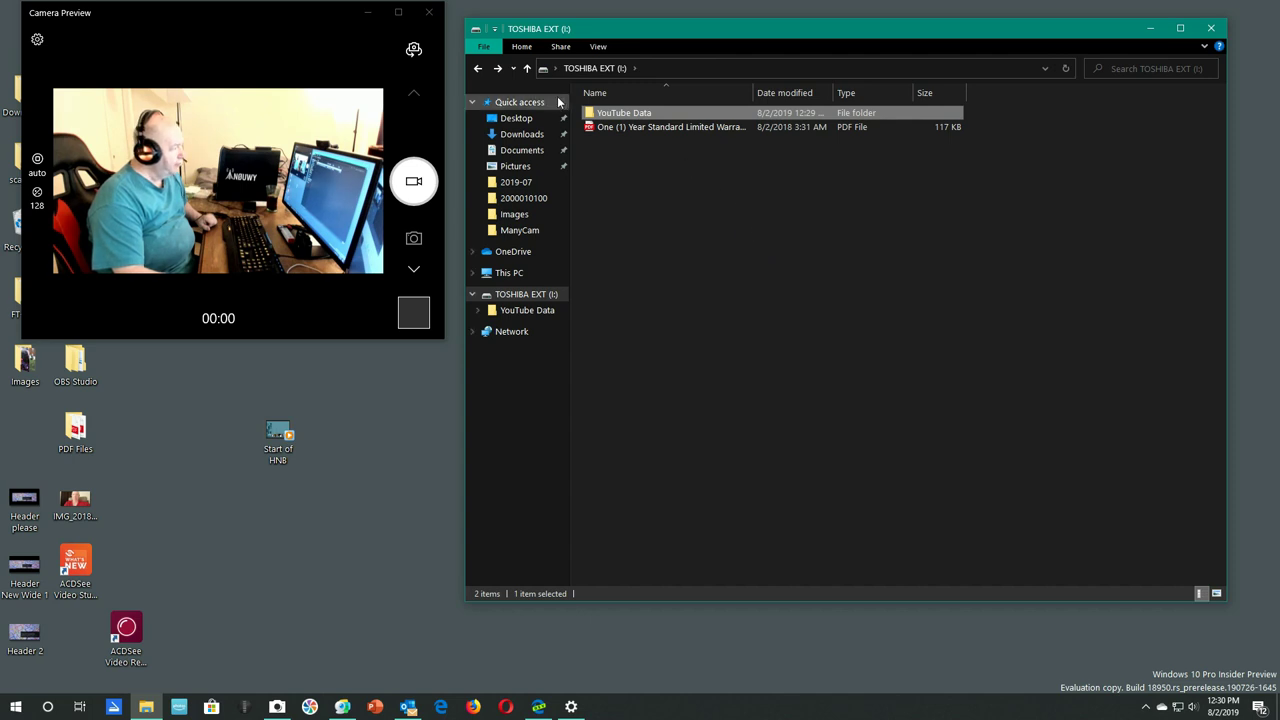
Open and dismiss the Quick Access Toolbar customization menu, then return focus to the desktop.
left_click(495, 30)
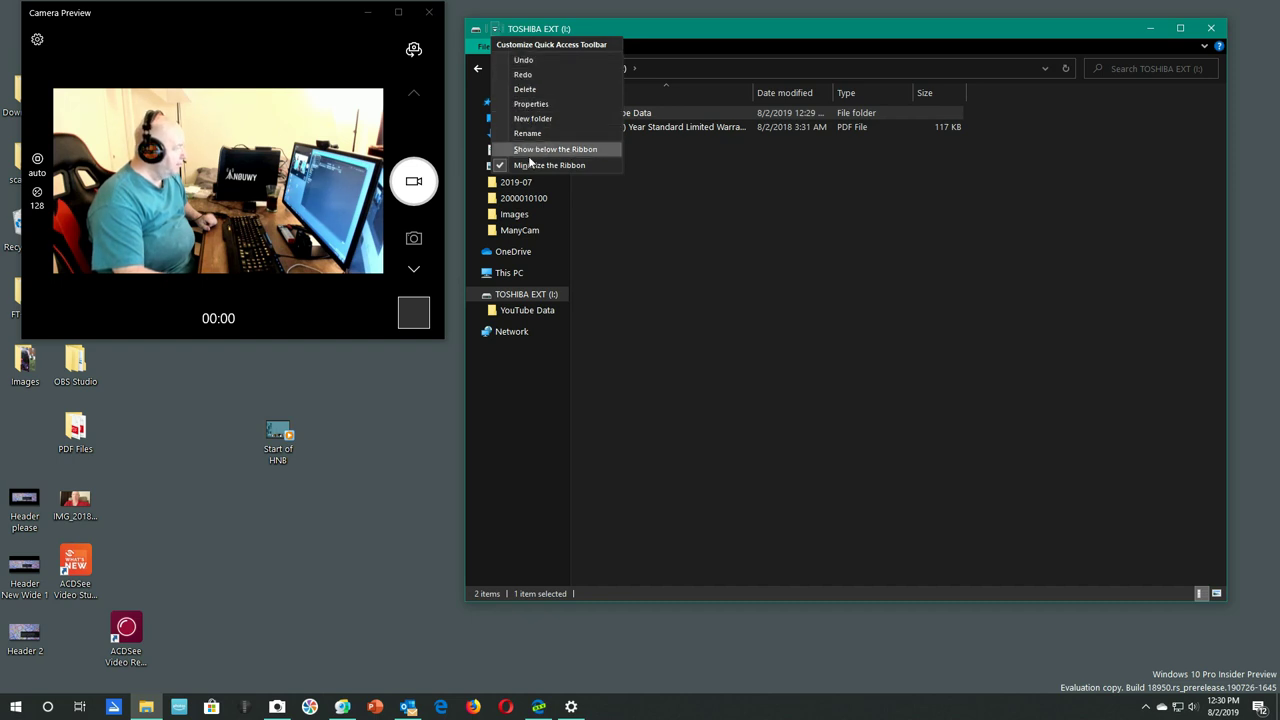
left_click(476, 32)
left_click(476, 32)
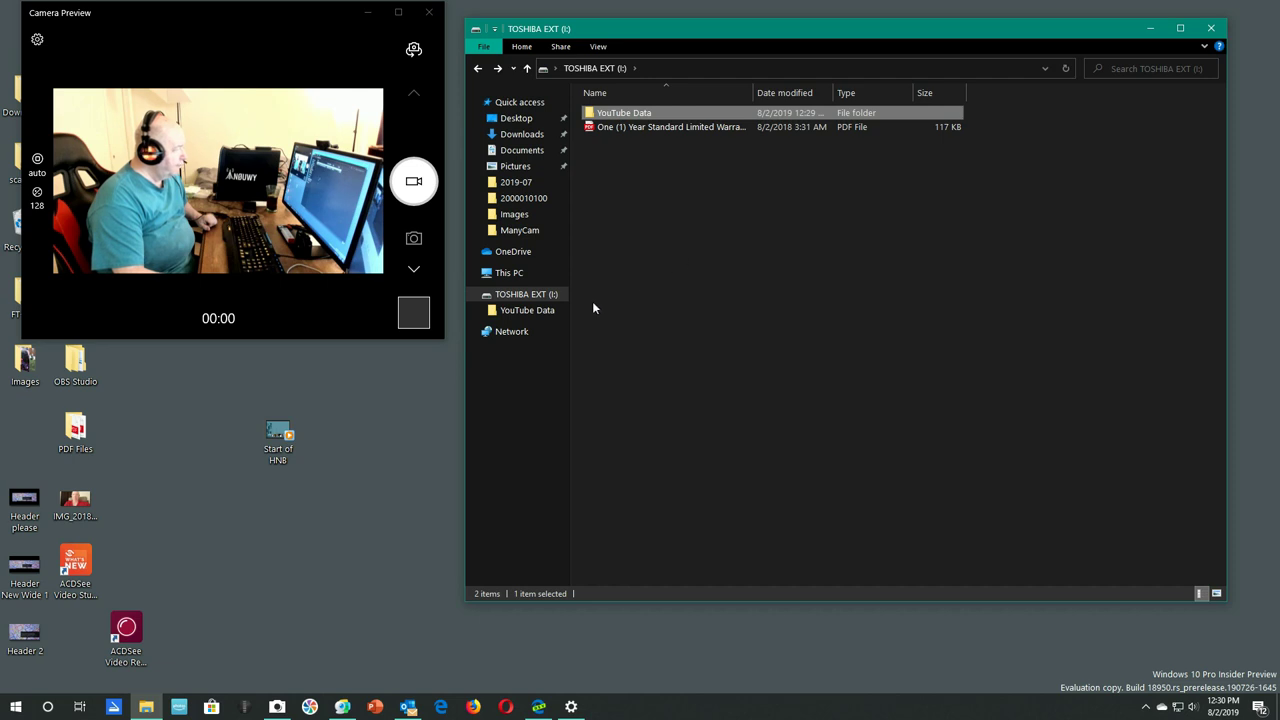
left_click(364, 431)
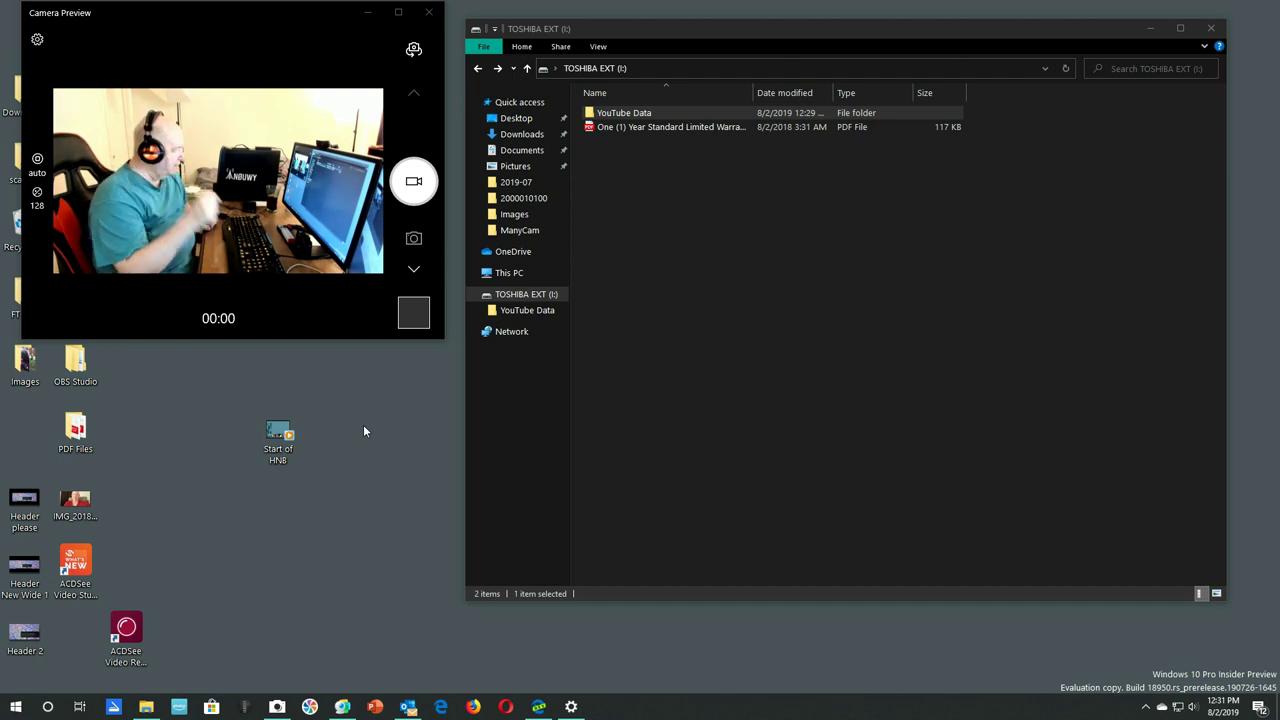
Find Amazon Photos in the Start menu app list and launch it.
left_click(15, 712)
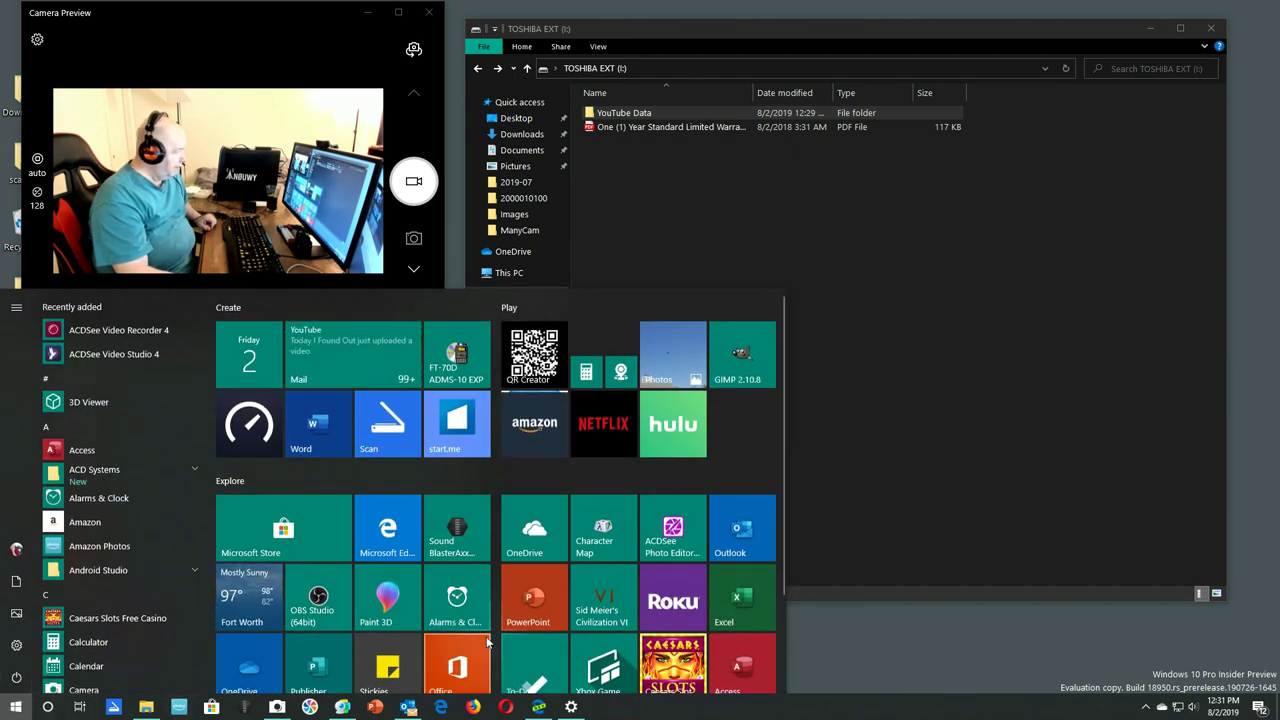
scroll(488, 642, "down", 1)
scroll(490, 587, "down", 1)
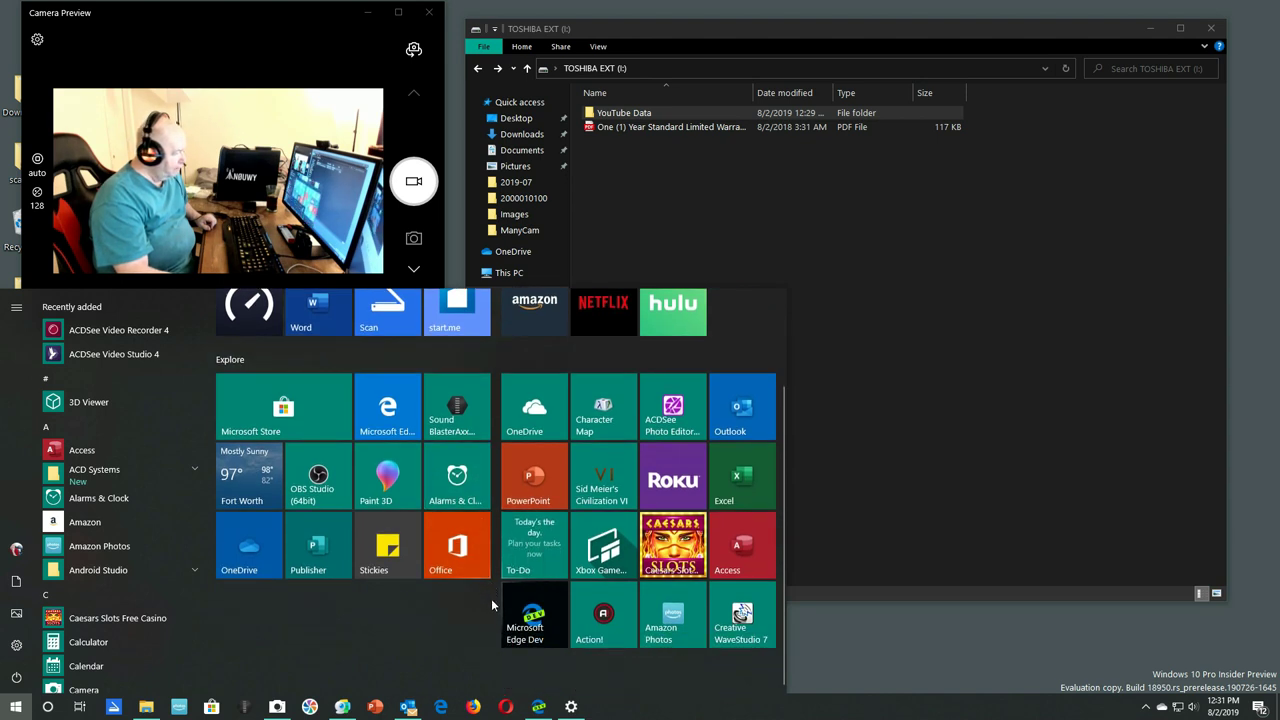
scroll(491, 604, "up", 1)
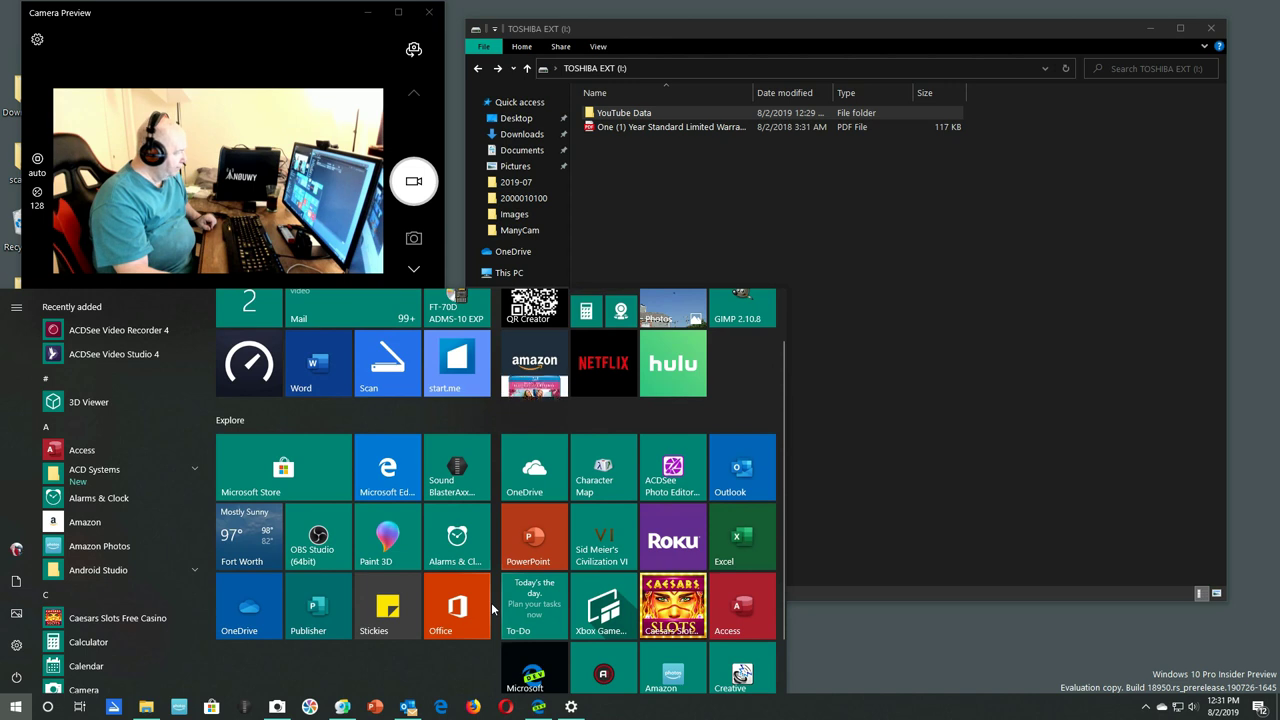
scroll(493, 610, "up", 1)
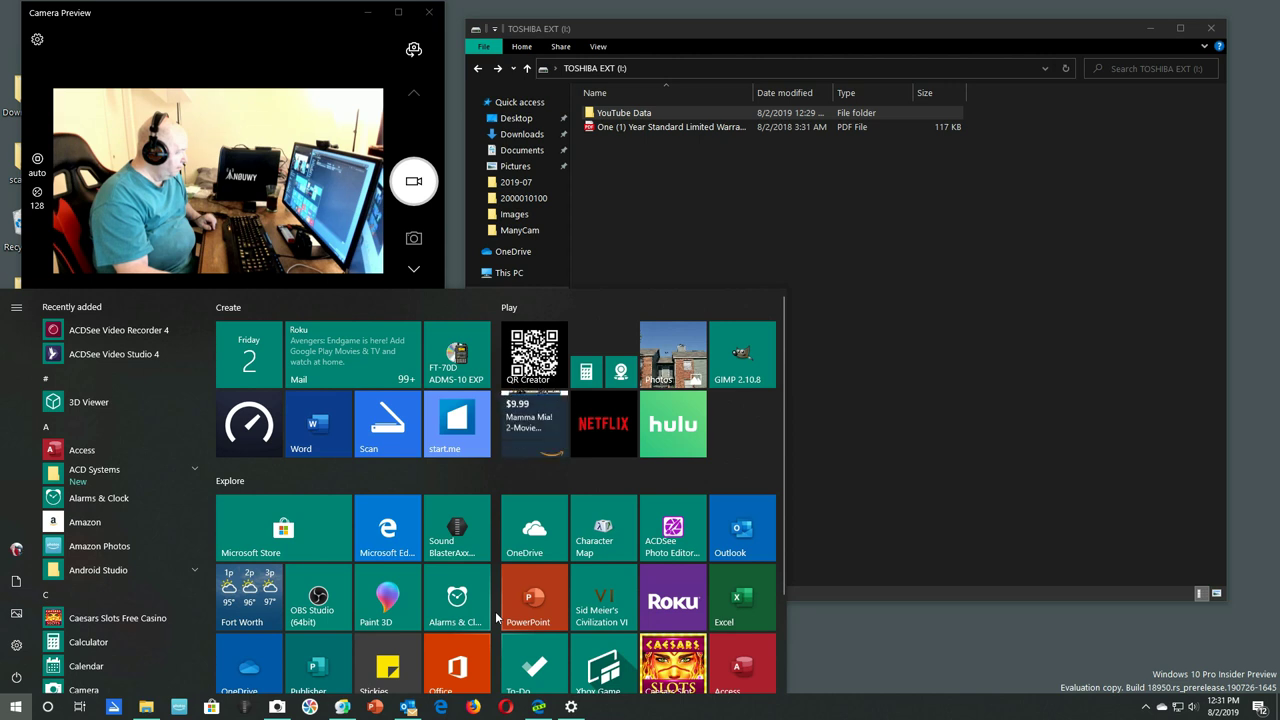
scroll(497, 619, "down", 1)
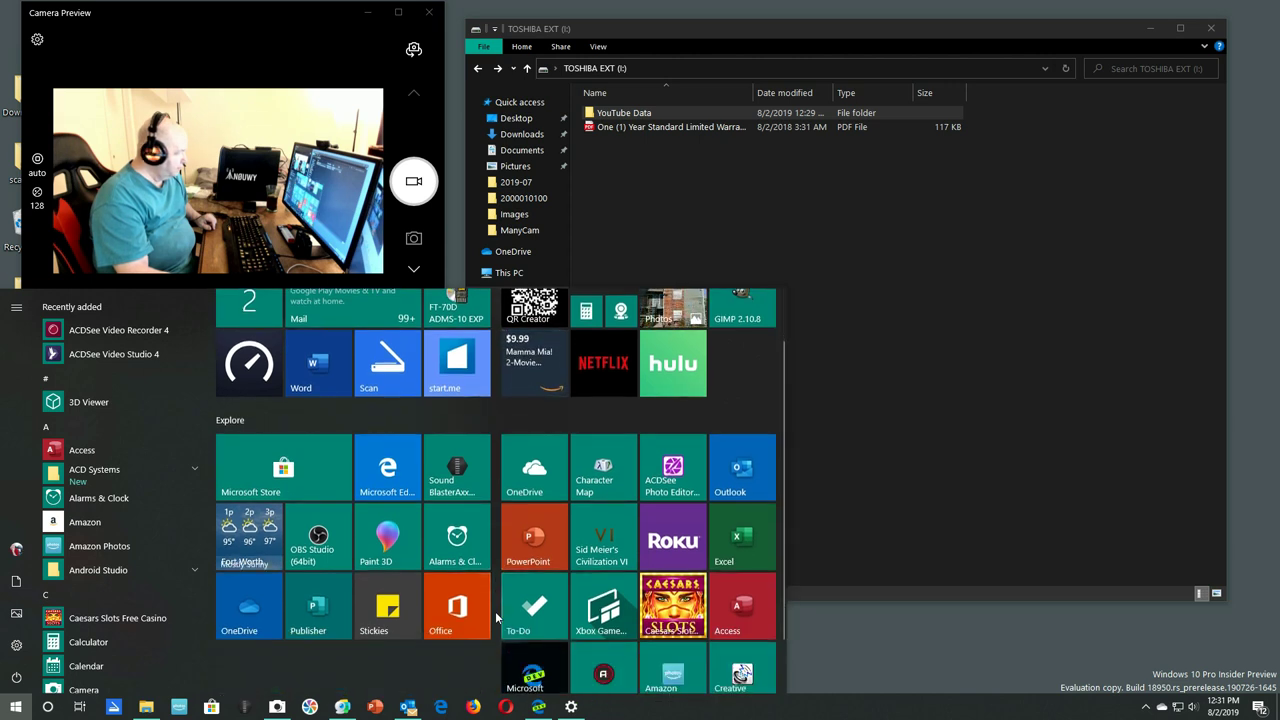
scroll(497, 619, "down", 1)
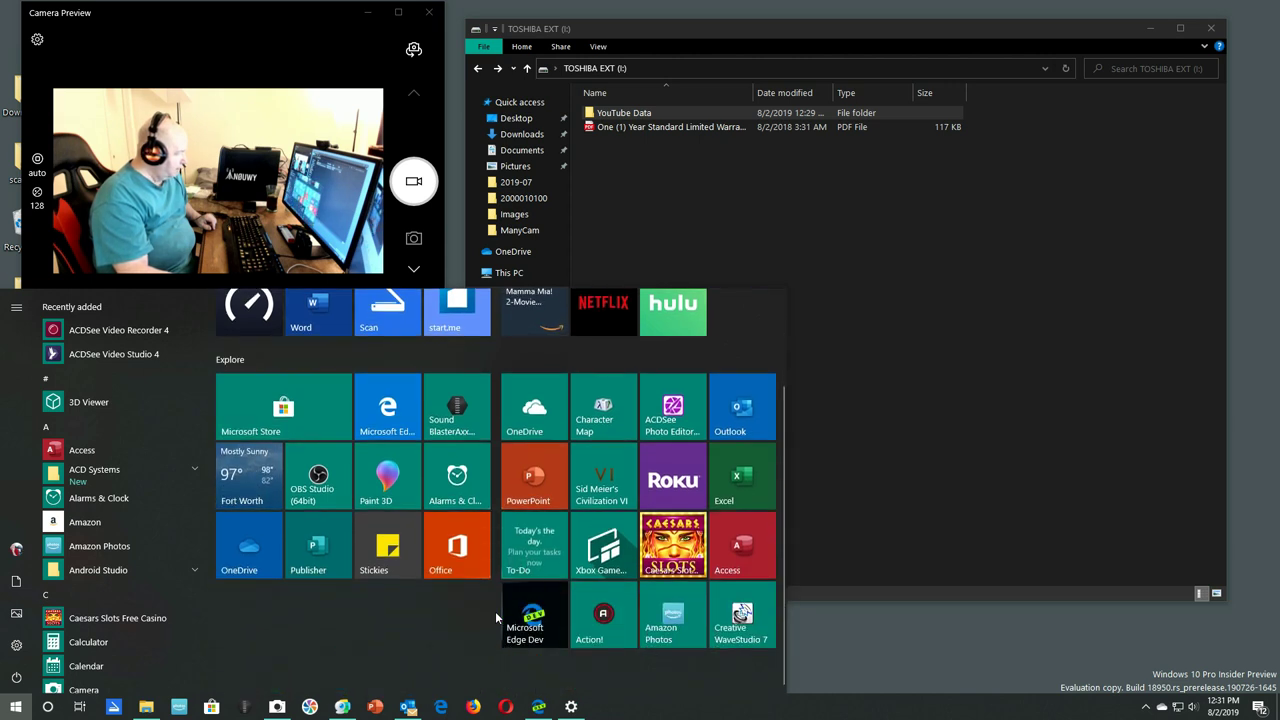
scroll(496, 618, "up", 1)
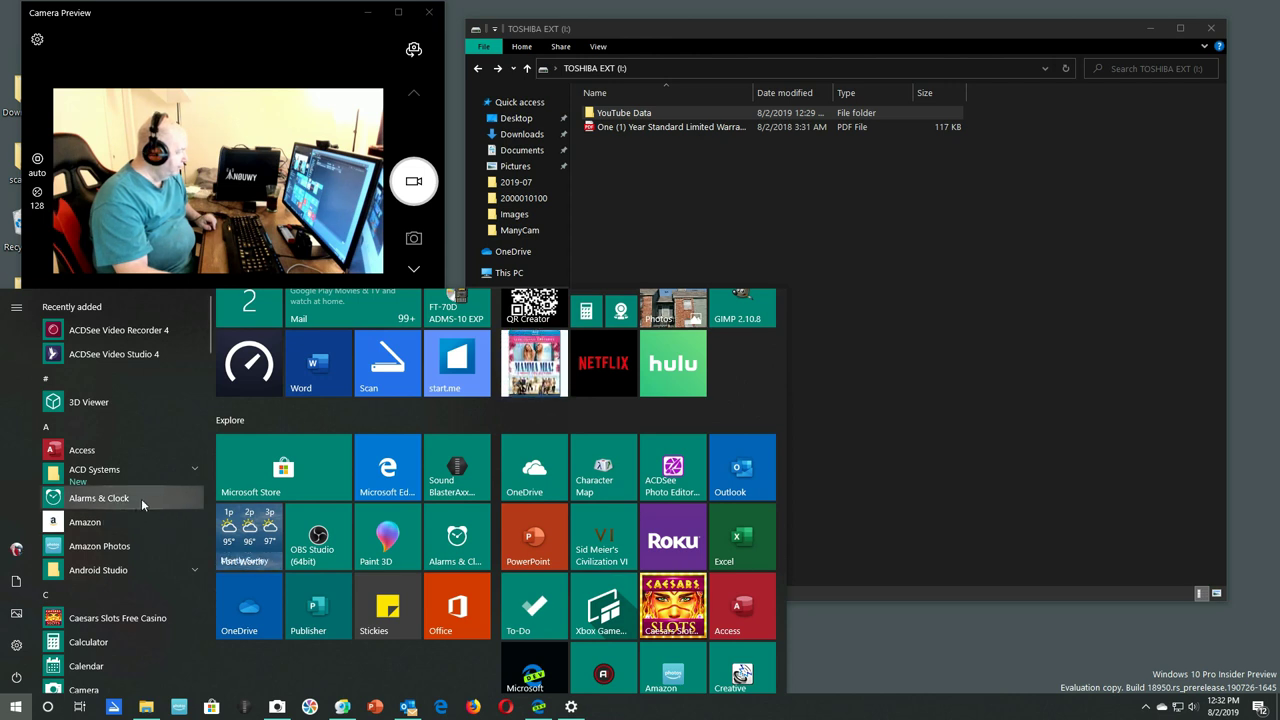
left_click(120, 547)
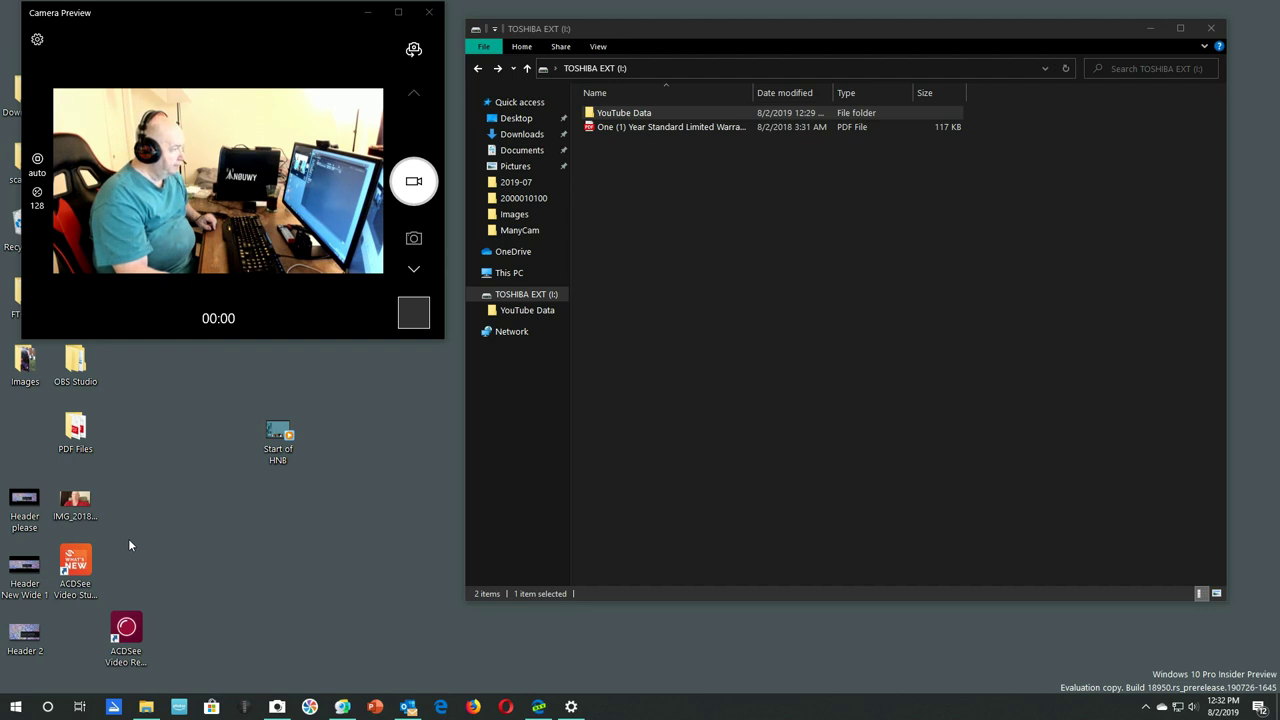
Close File Explorer, dismiss the Amazon Photos release notes, and show the Add backup options.
left_click(1211, 28)
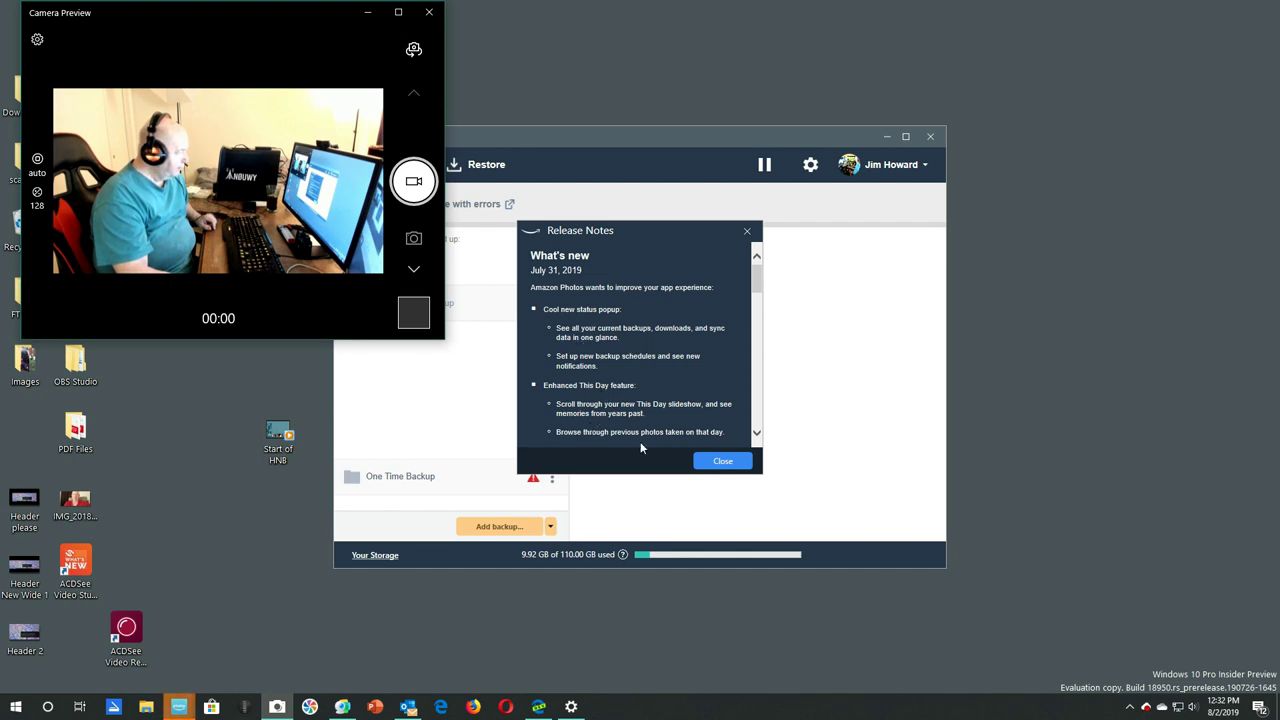
left_click(720, 461)
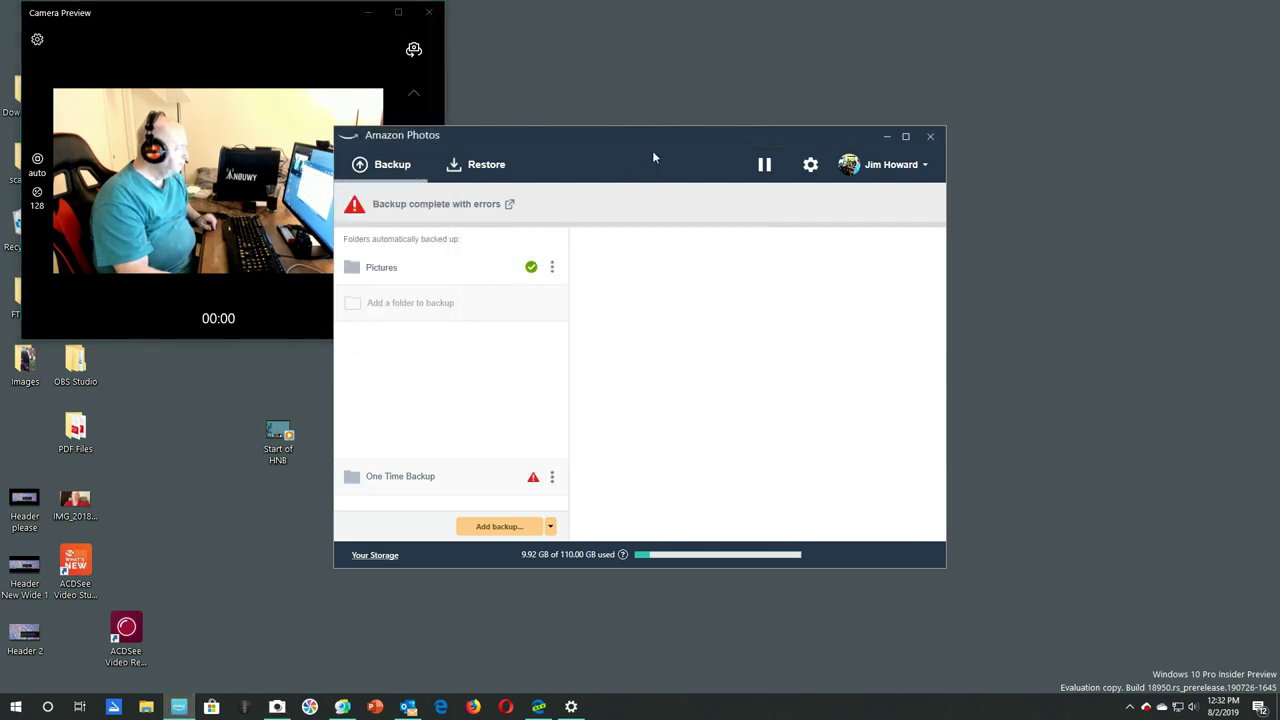
left_click_drag(658, 145, 813, 74)
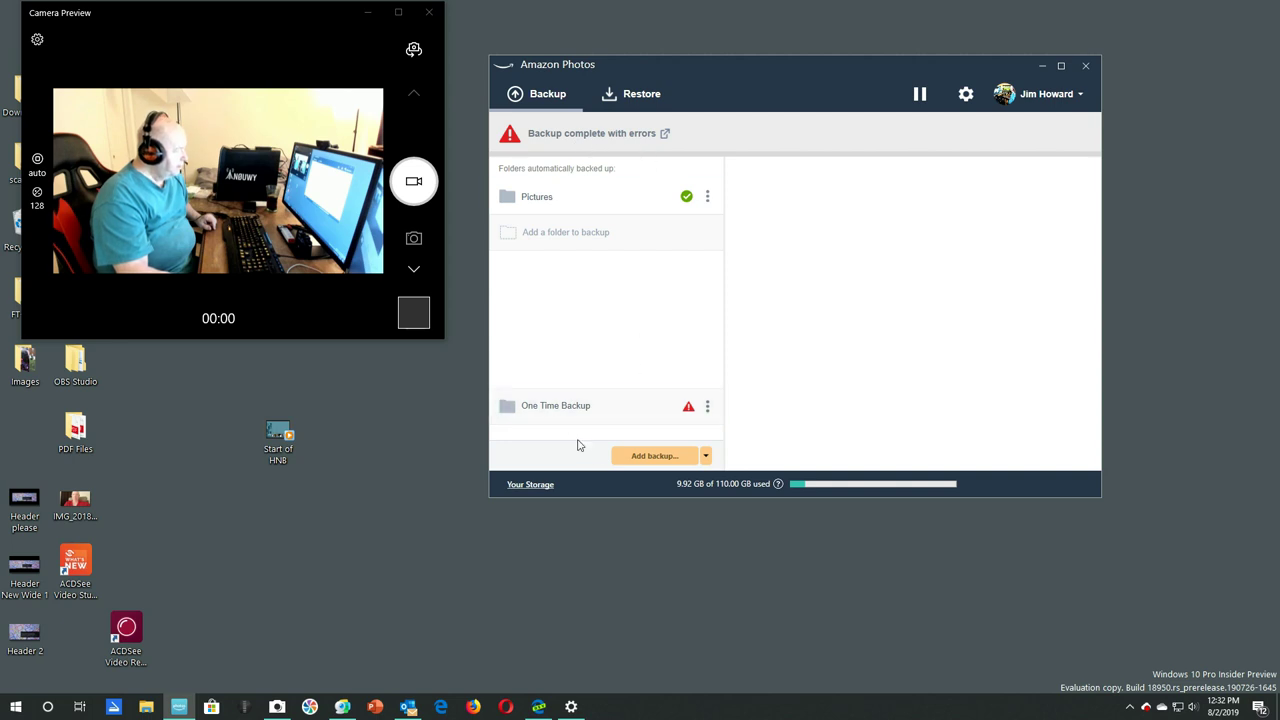
left_click(706, 456)
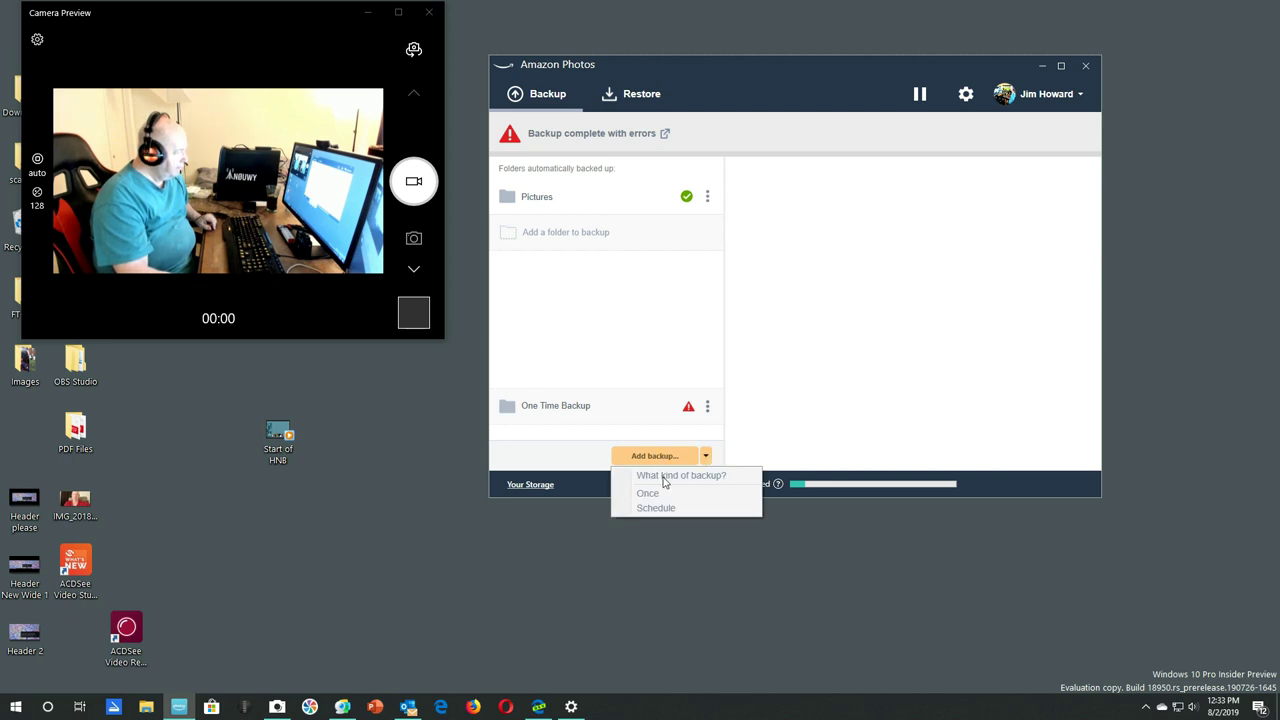
Start adding a new backup and browse the folder picker to TOSHIBA EXT (I:).
left_click(659, 457)
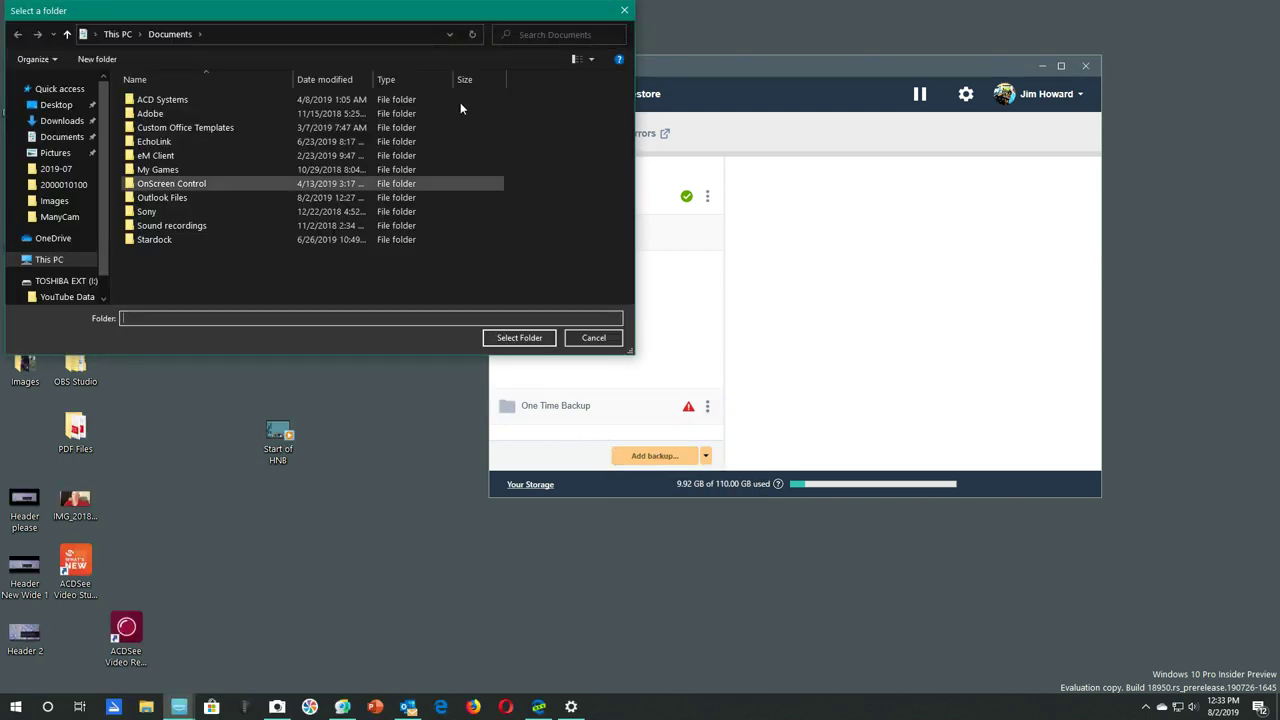
left_click_drag(443, 13, 742, 259)
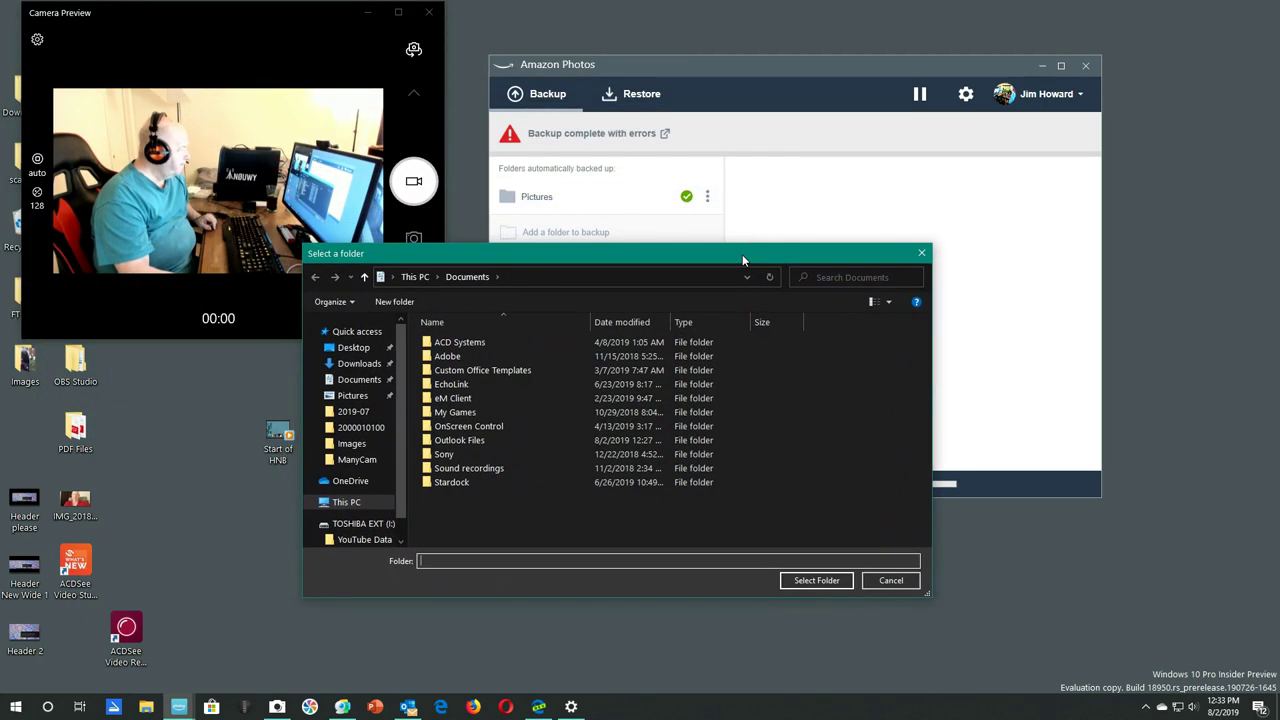
left_click_drag(742, 254, 856, 187)
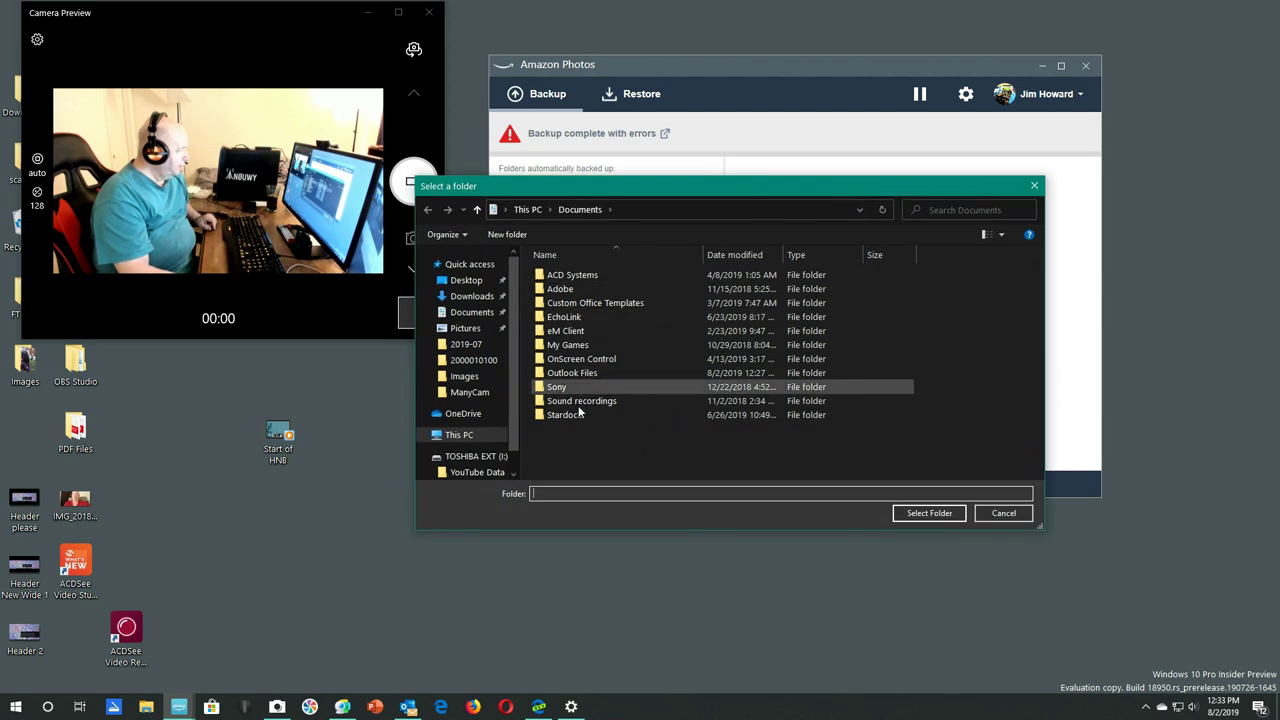
left_click(478, 457)
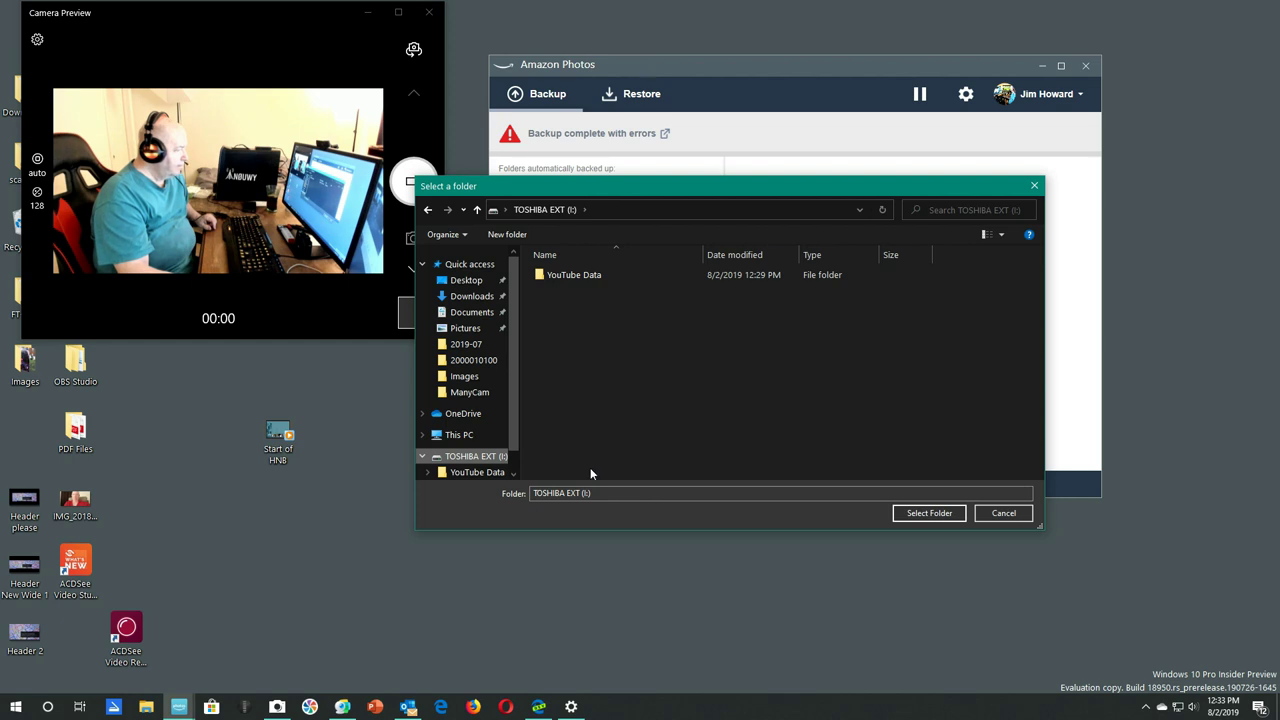
Create a new folder named 'Amazon Photos' on TOSHIBA EXT (I:) and select it for backup.
right_click(576, 336)
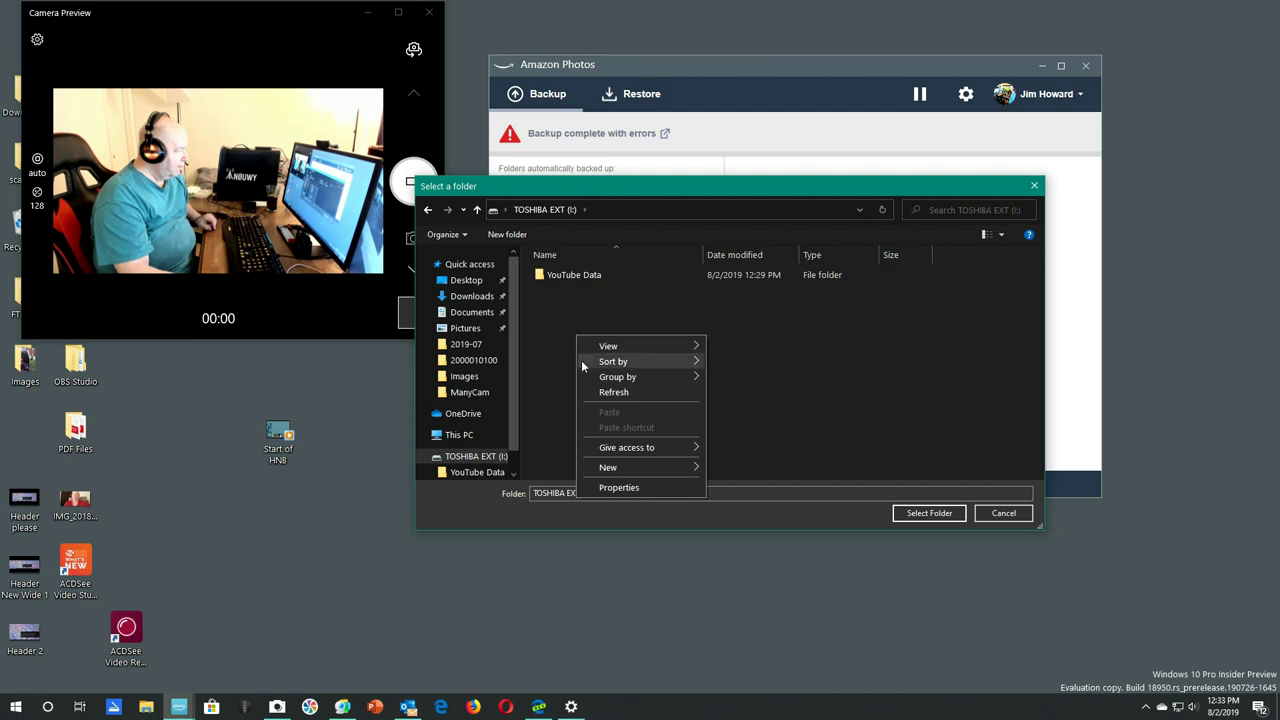
mouse_move(608, 474)
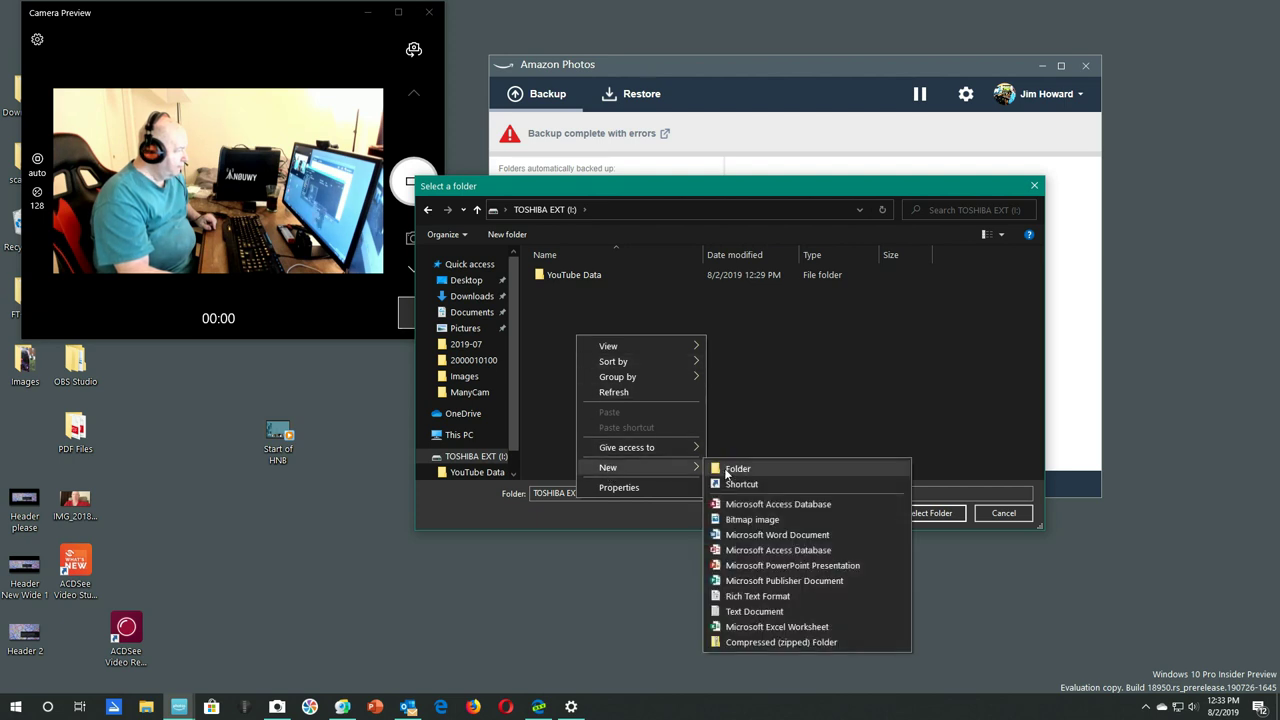
left_click(731, 470)
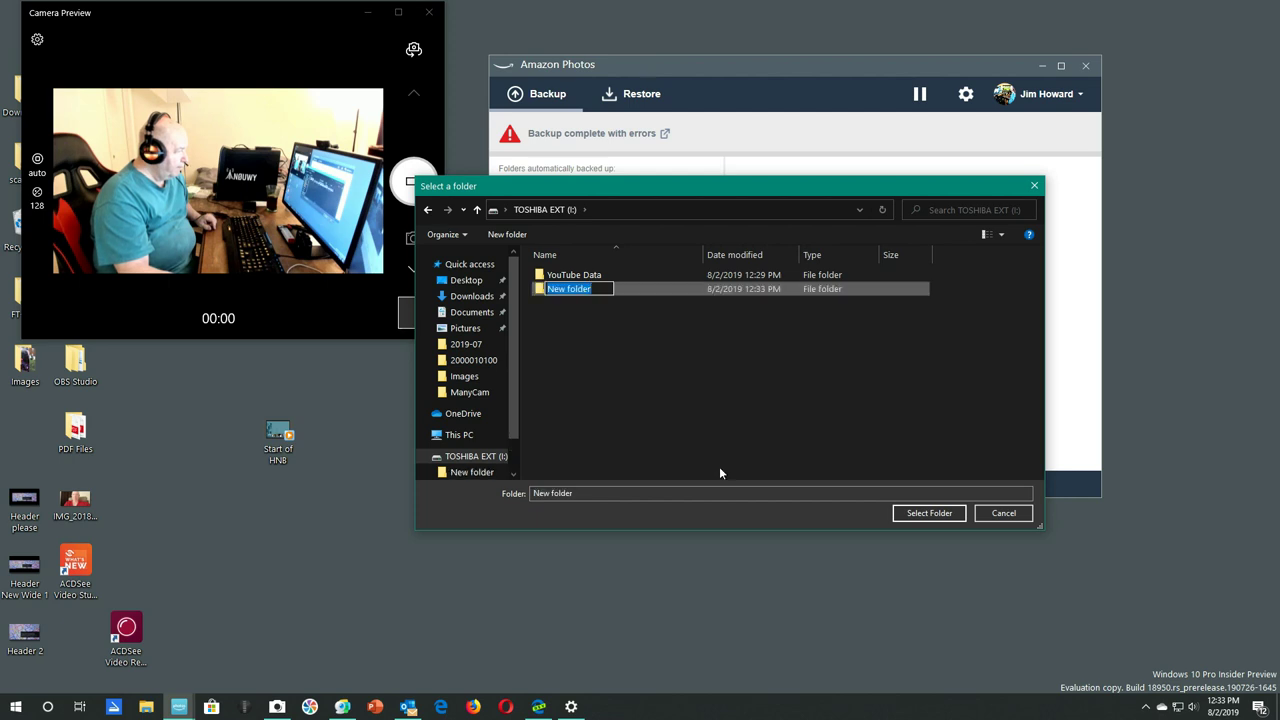
left_click(600, 288)
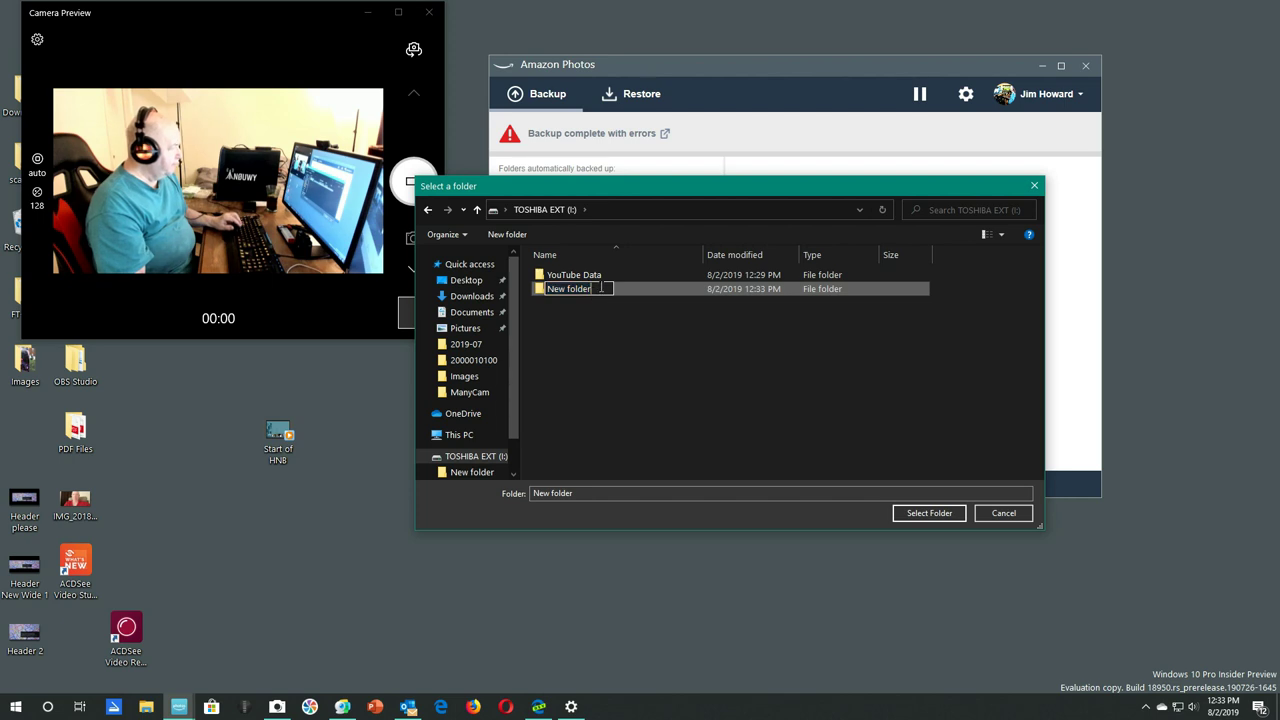
key("BackSpace")
key("BackSpace")
key("BackSpace")
key("BackSpace")
key("BackSpace")
key("BackSpace")
key("BackSpace")
key("BackSpace")
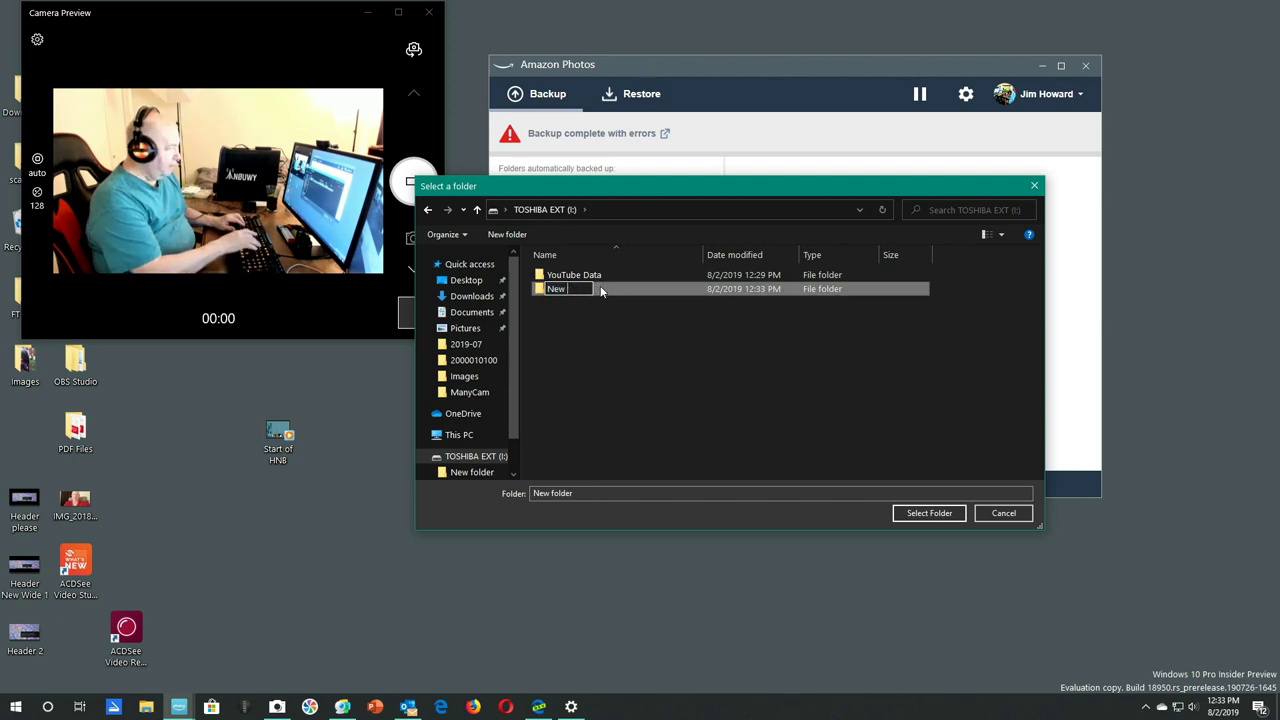
key("BackSpace")
key("BackSpace")
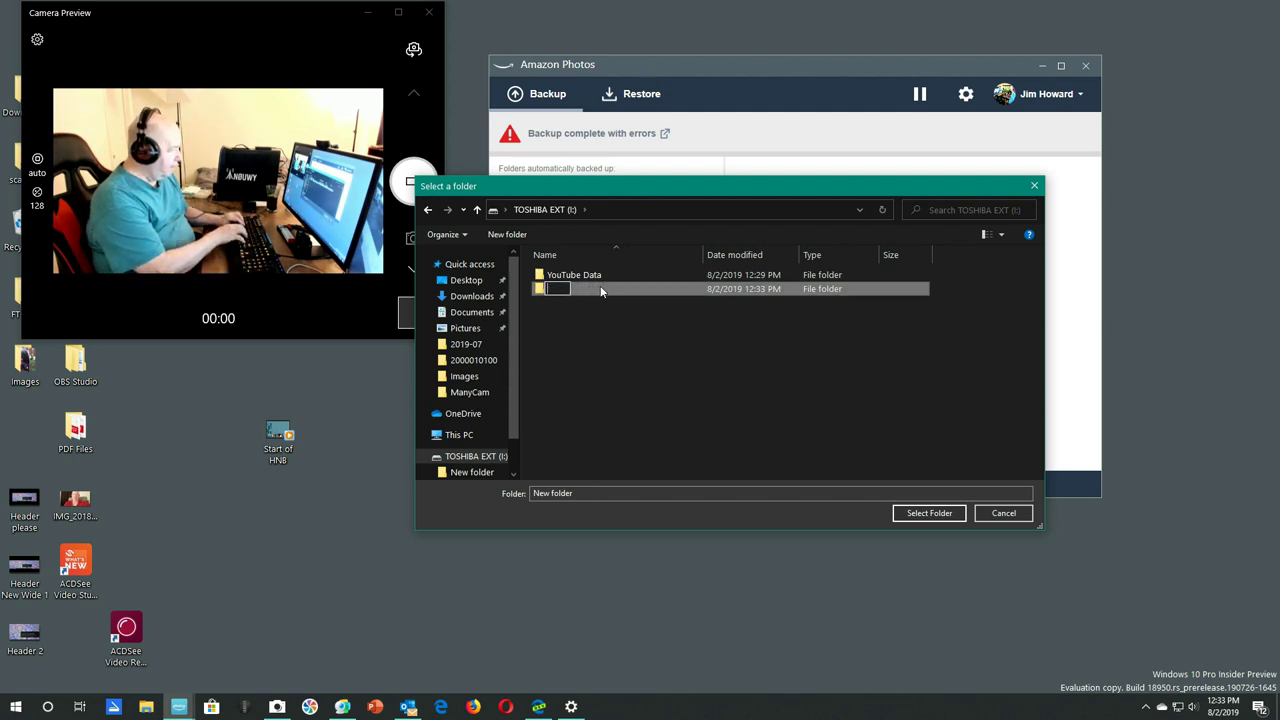
type("Amazon P")
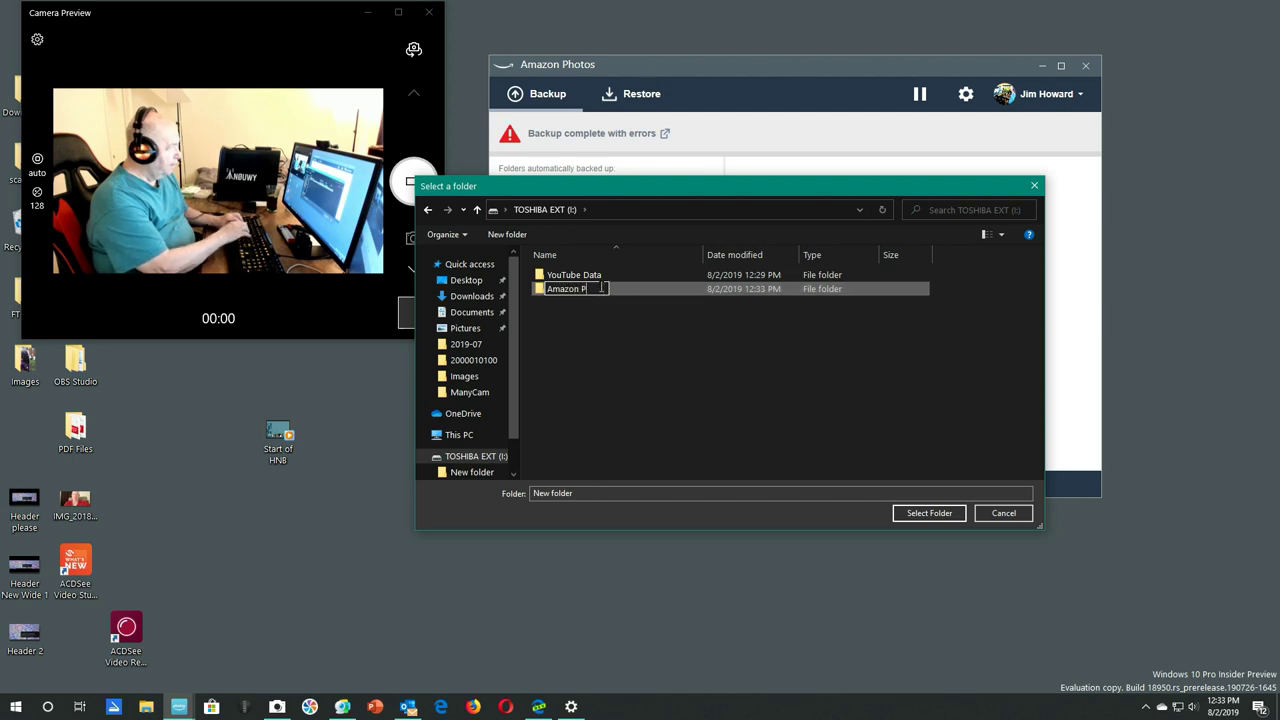
type("hotos")
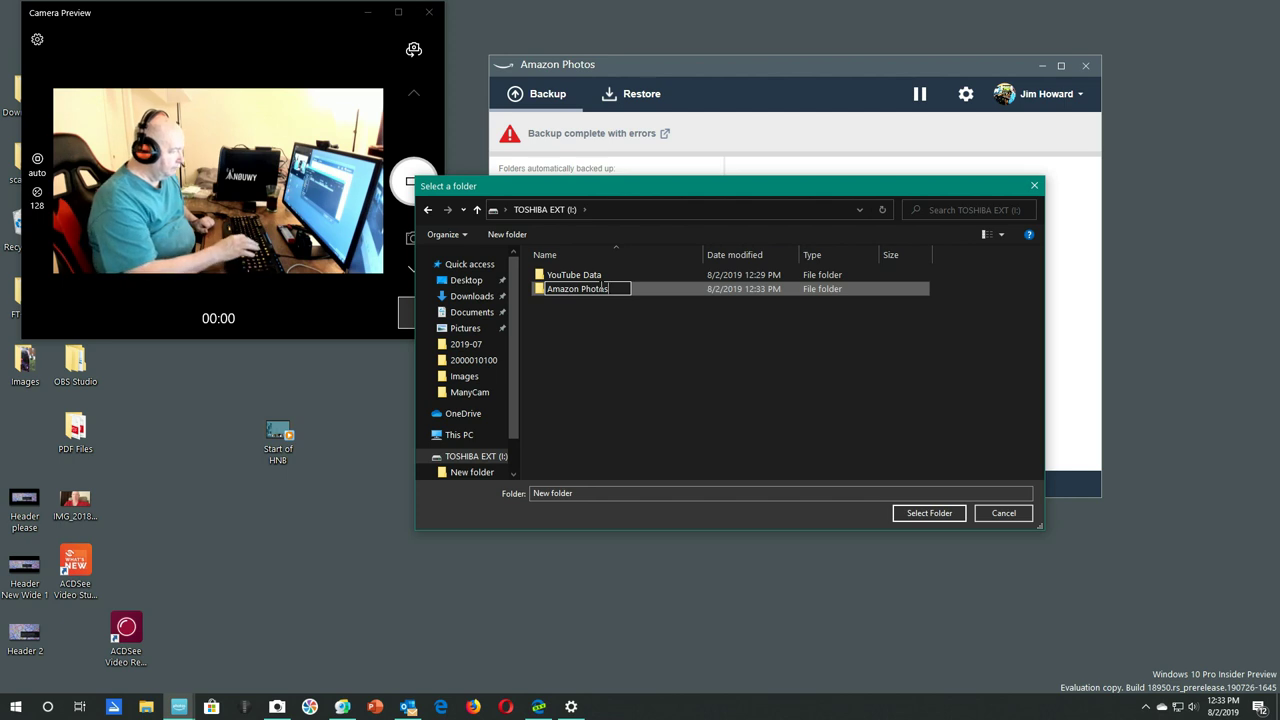
key("Return")
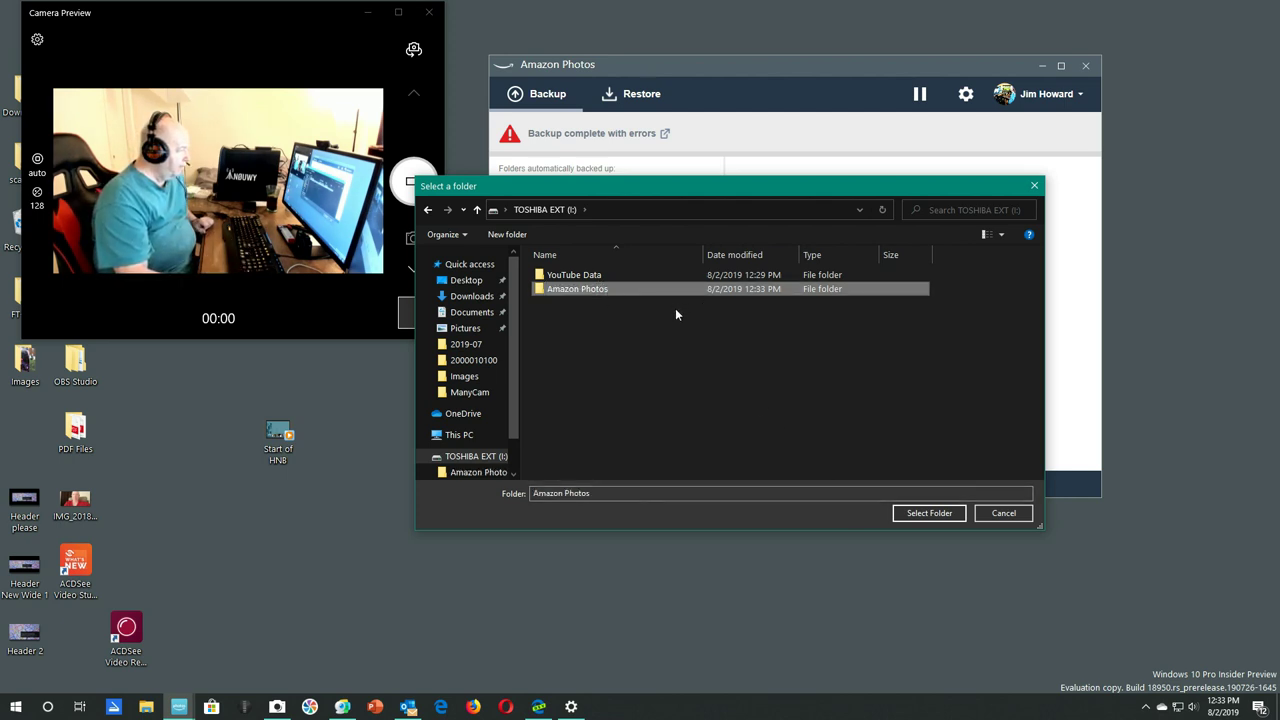
left_click(927, 516)
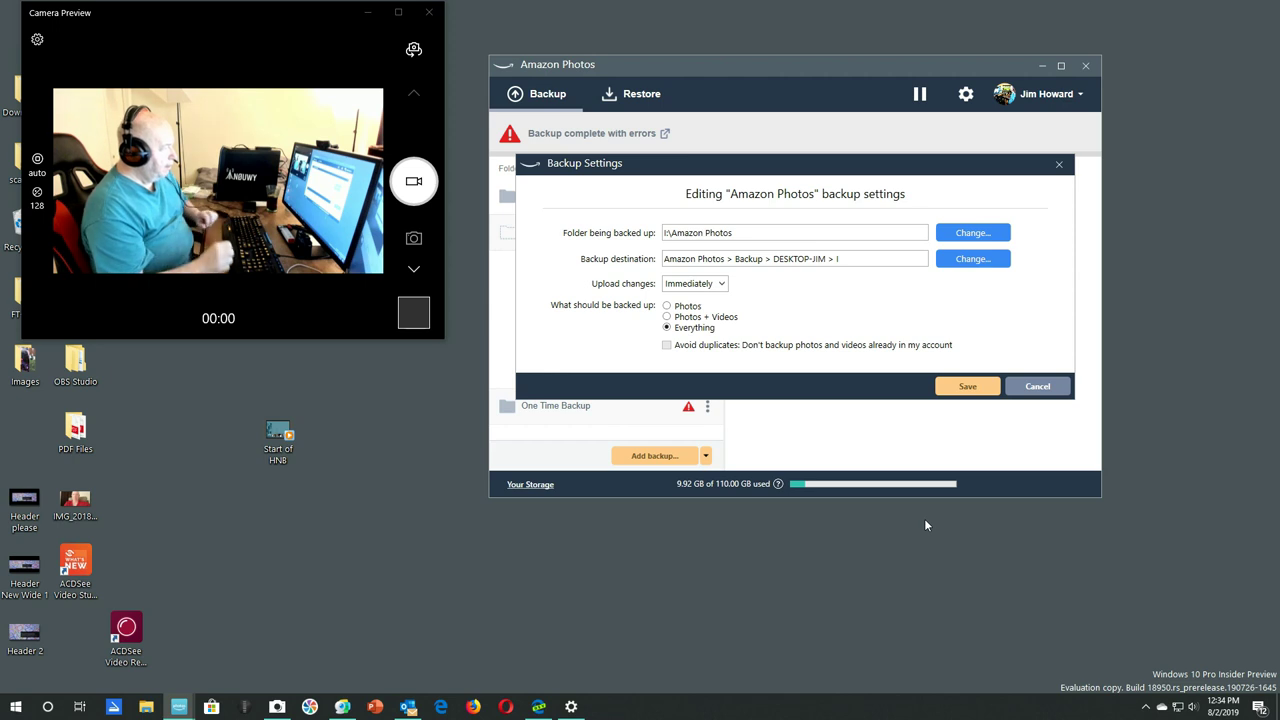
Set the backup to Photos + Videos with Avoid duplicates ticked, and save the settings.
left_click(667, 317)
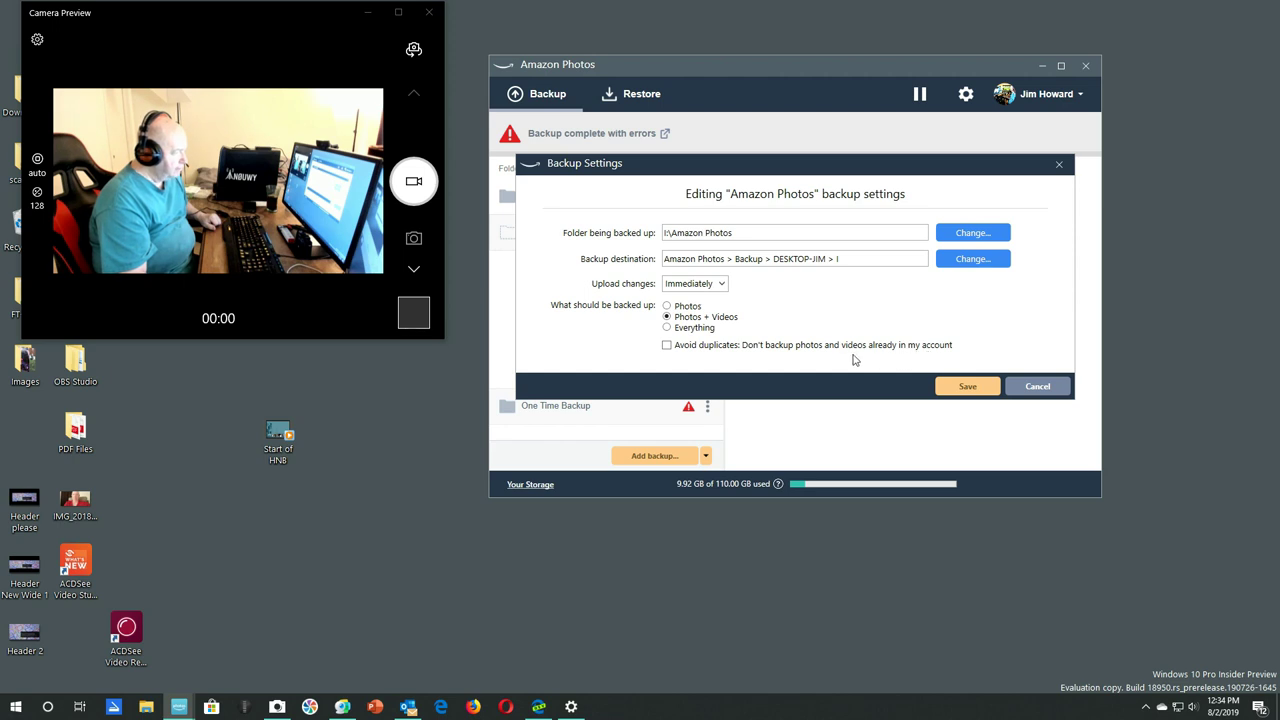
left_click(667, 346)
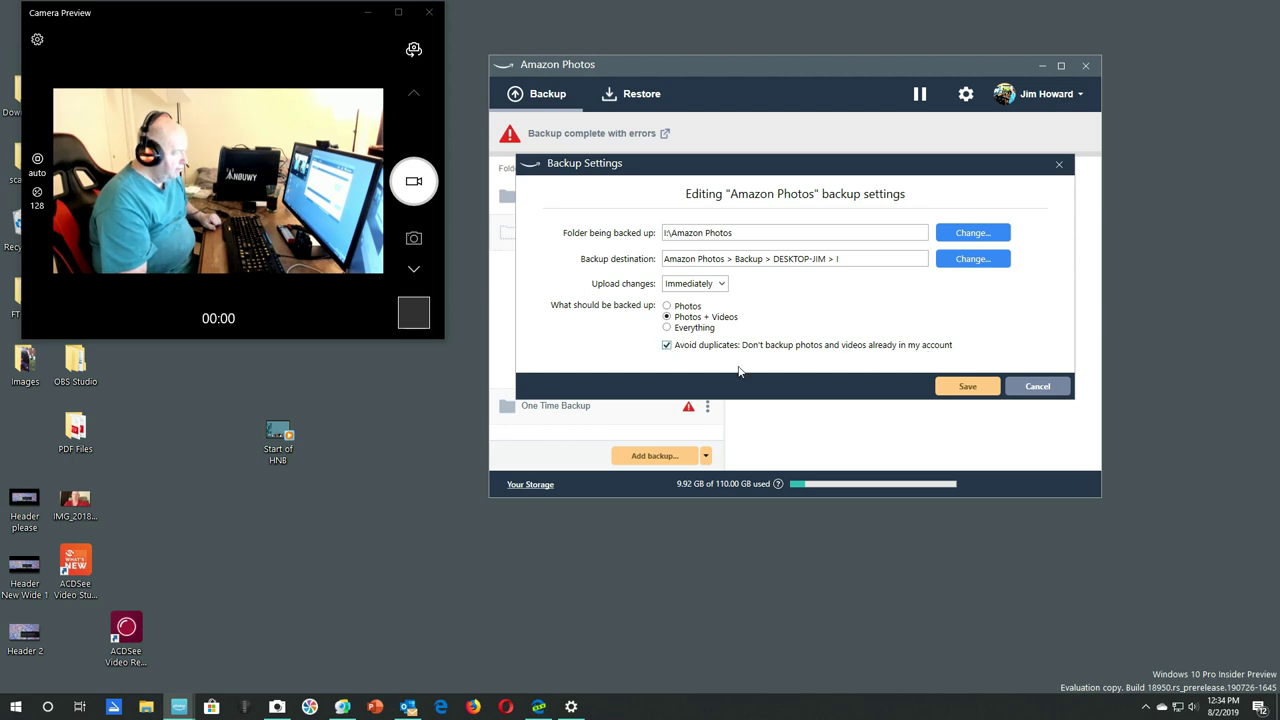
left_click(968, 387)
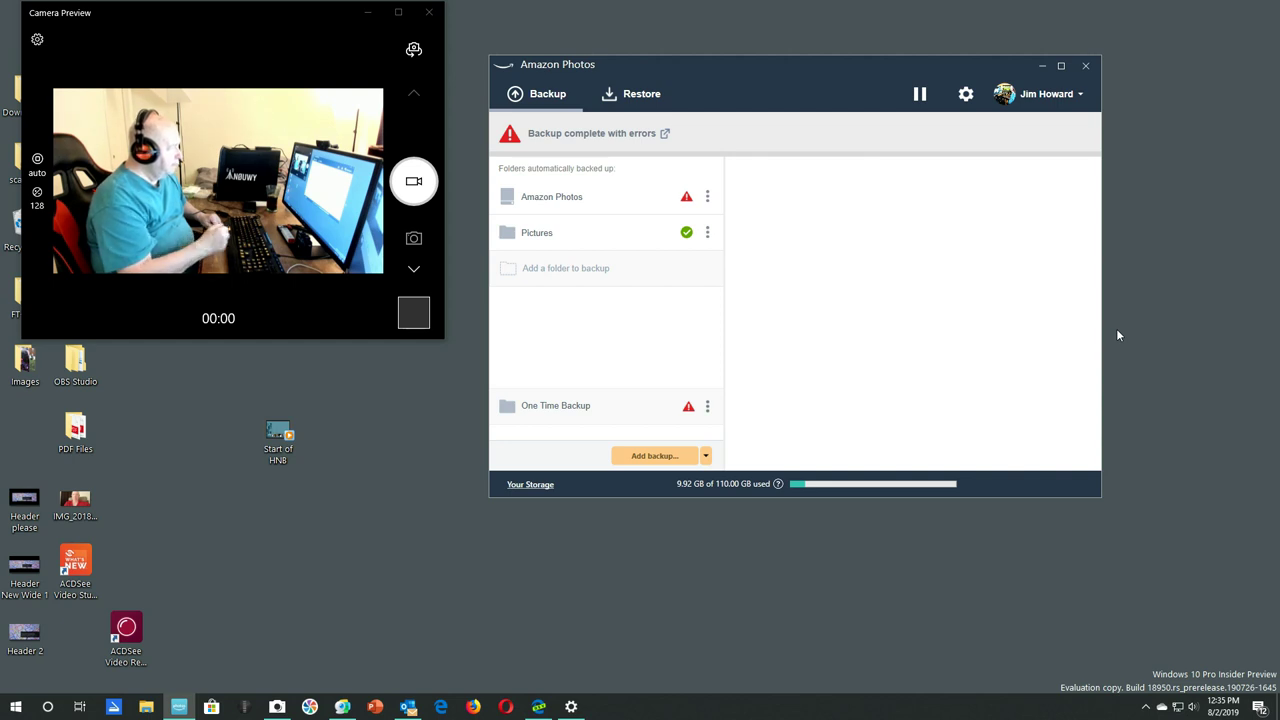
Close Amazon Photos and open the empty I:\Amazon Photos folder in File Explorer.
left_click(1085, 65)
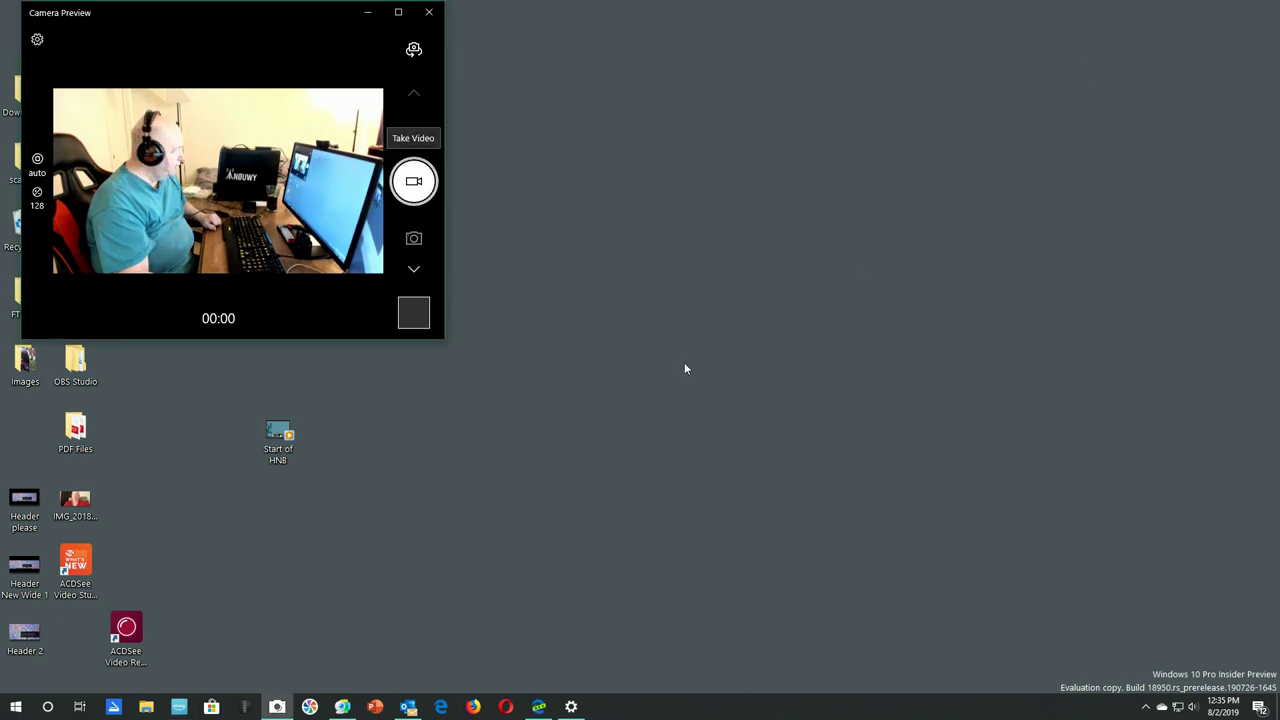
left_click(146, 708)
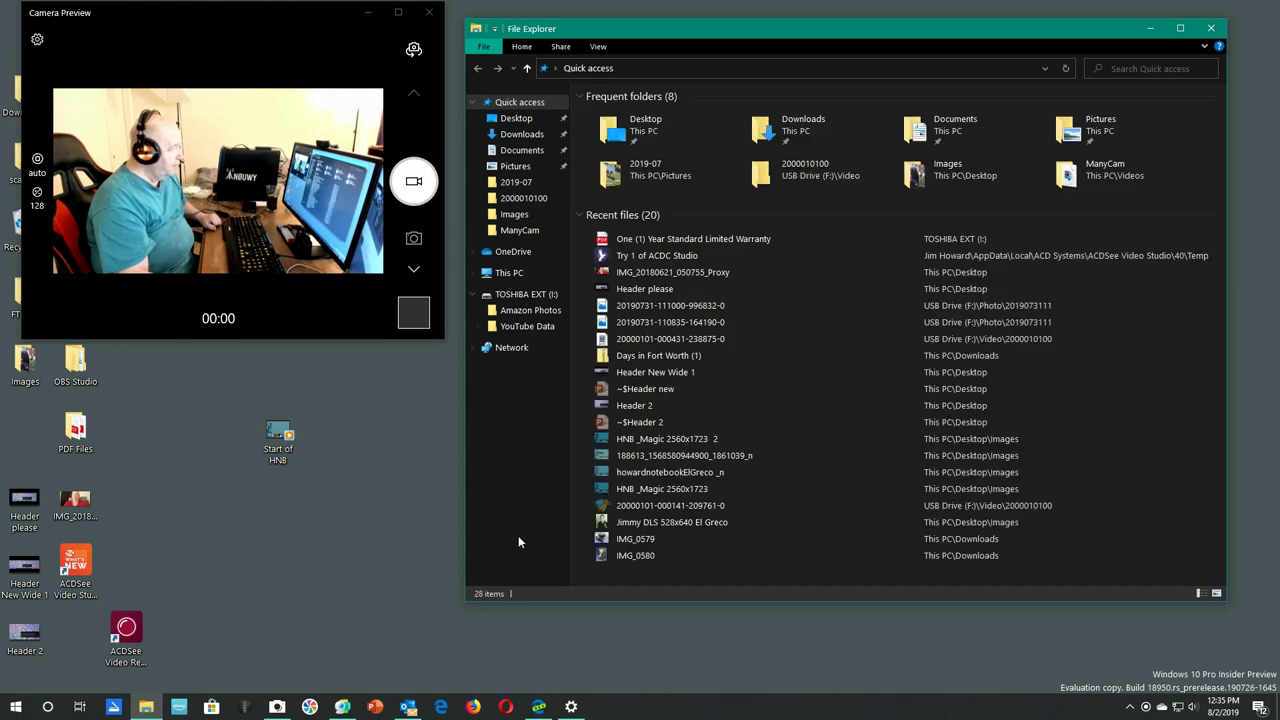
double_click(530, 298)
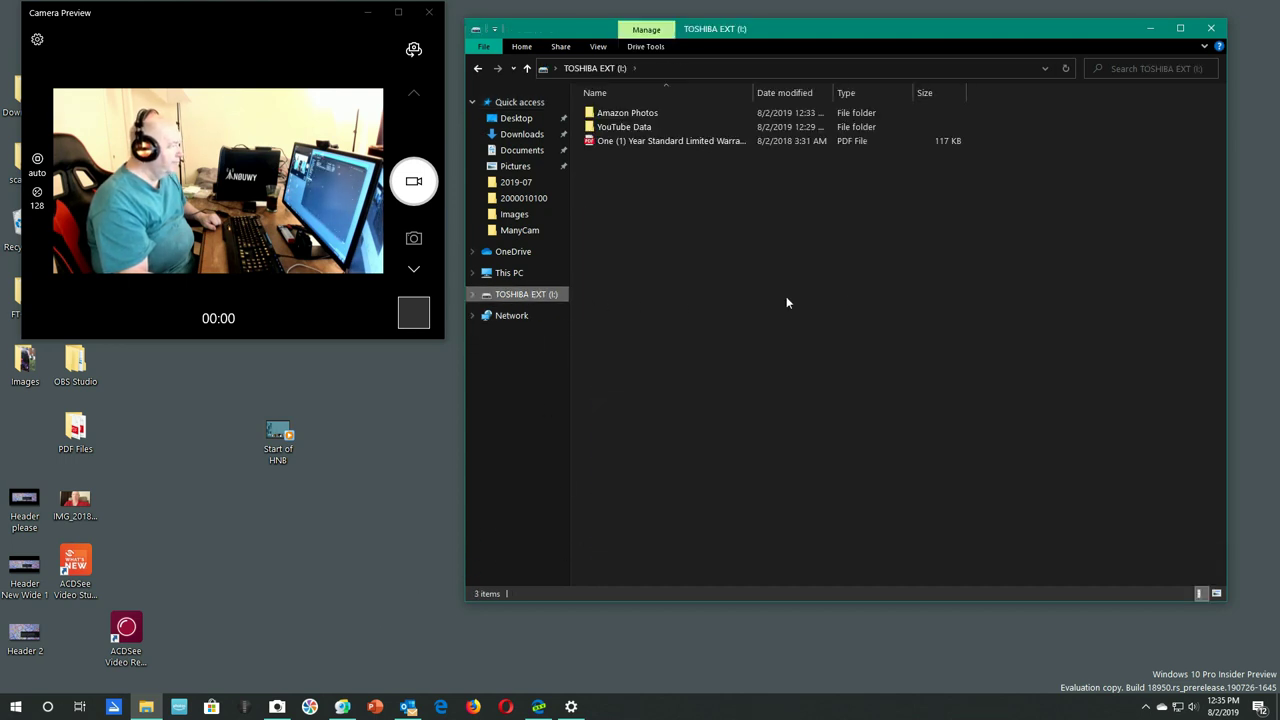
double_click(650, 112)
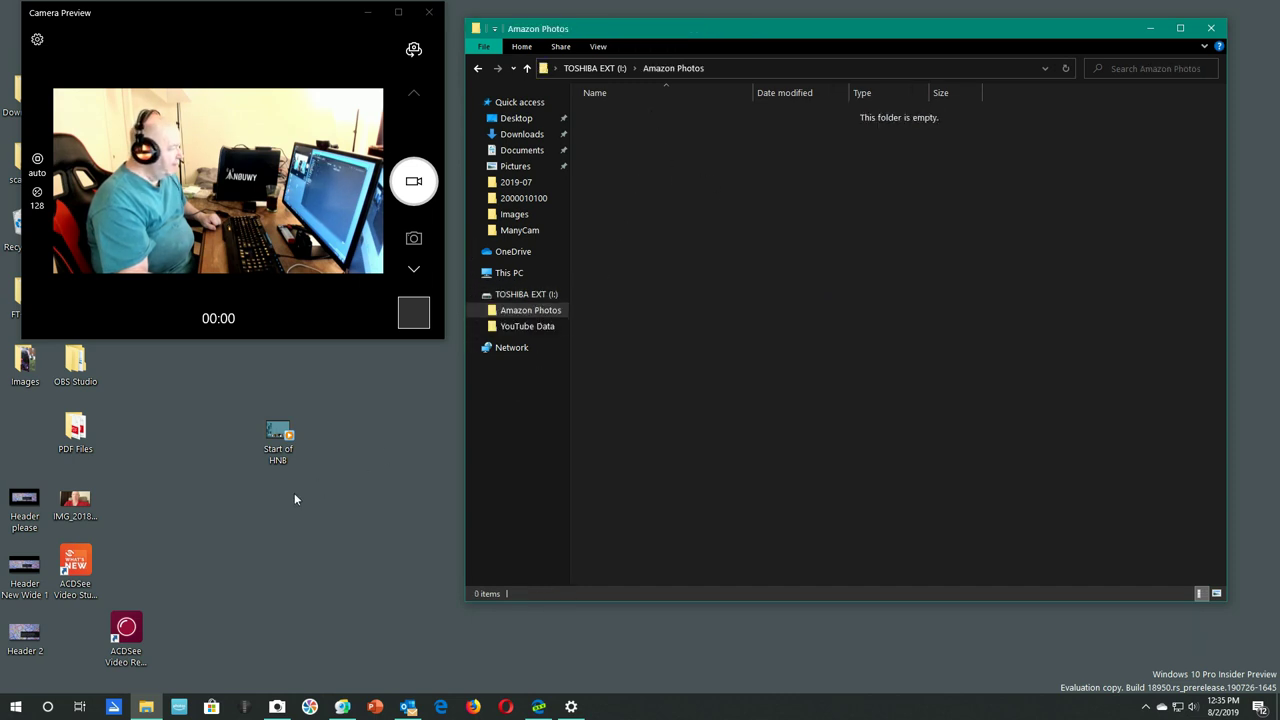
Close File Explorer, leaving only the small Windows Camera preview on the desktop.
left_click(1212, 28)
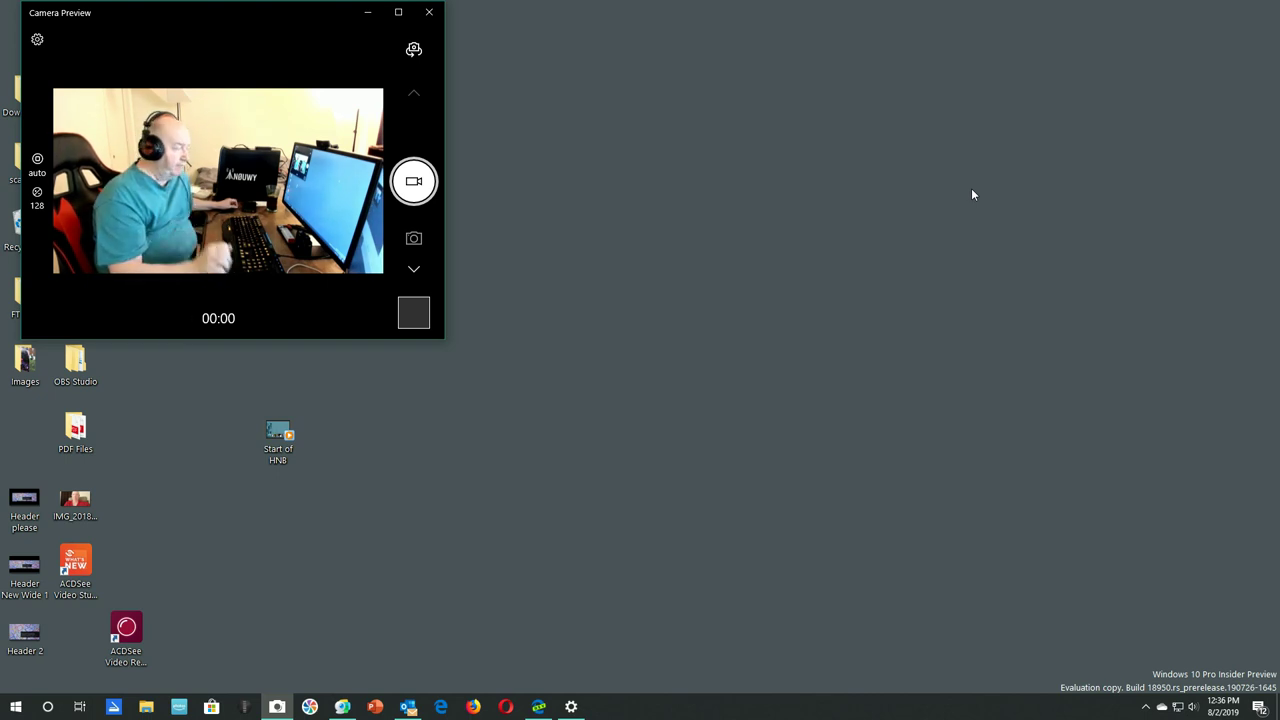
Maximize the Windows Camera window so the live webcam preview fills the screen.
left_click(398, 13)
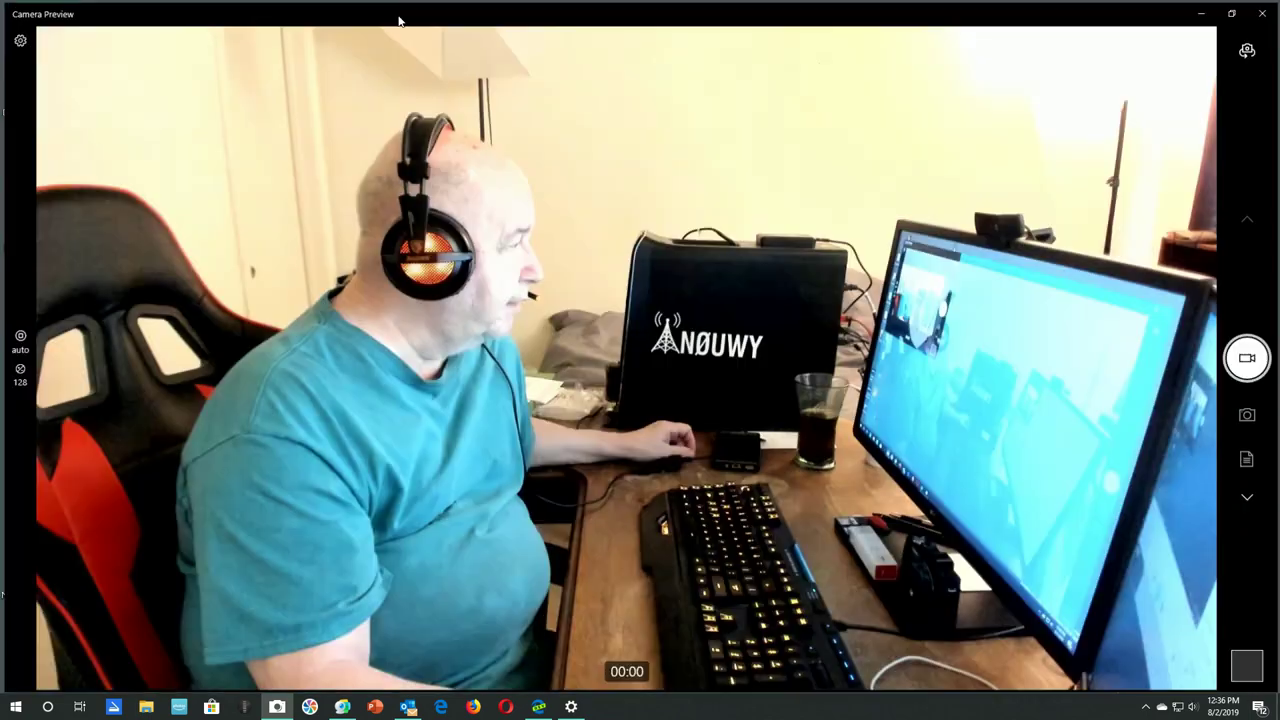